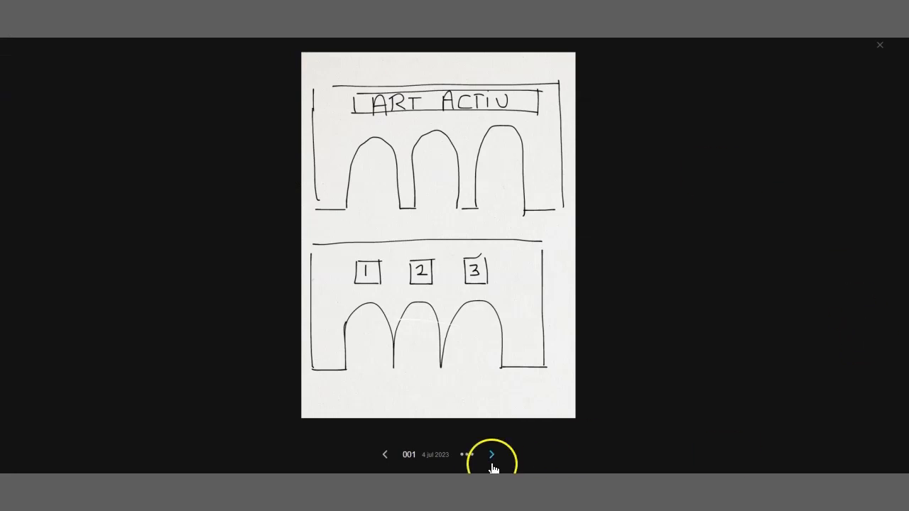
Step: Browse the hand-drawn sketches in the notebook from page 001 through 008 to review the arch and building ideas
{"action": "left_click", "coordinate": [497, 458]}
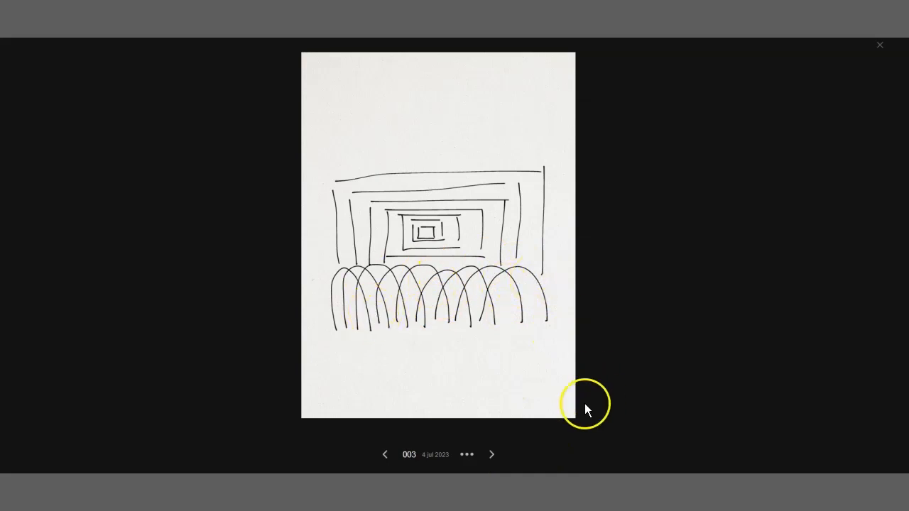
{"action": "left_click", "coordinate": [494, 456]}
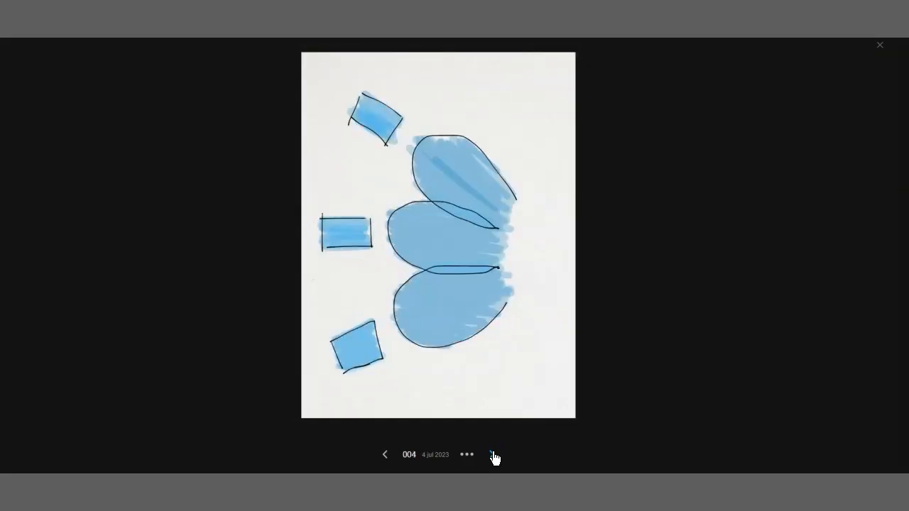
{"action": "left_click", "coordinate": [493, 454]}
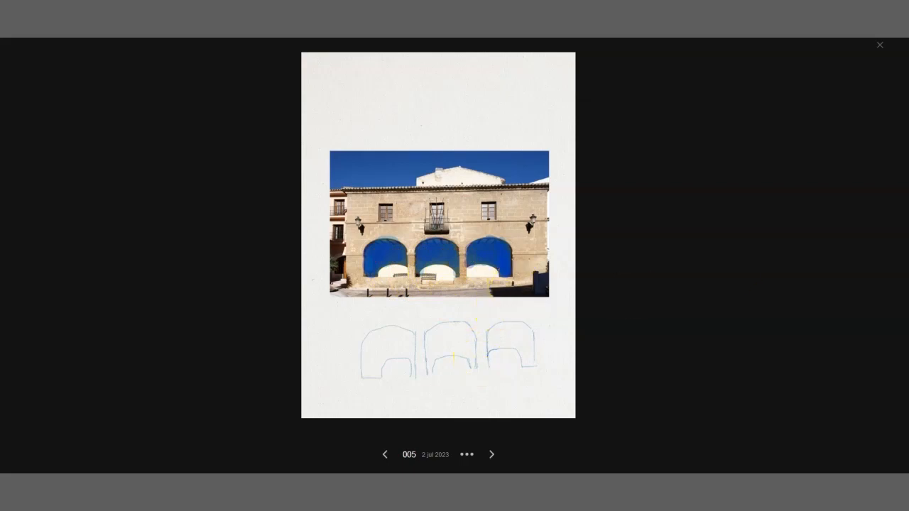
{"action": "left_click", "coordinate": [492, 456]}
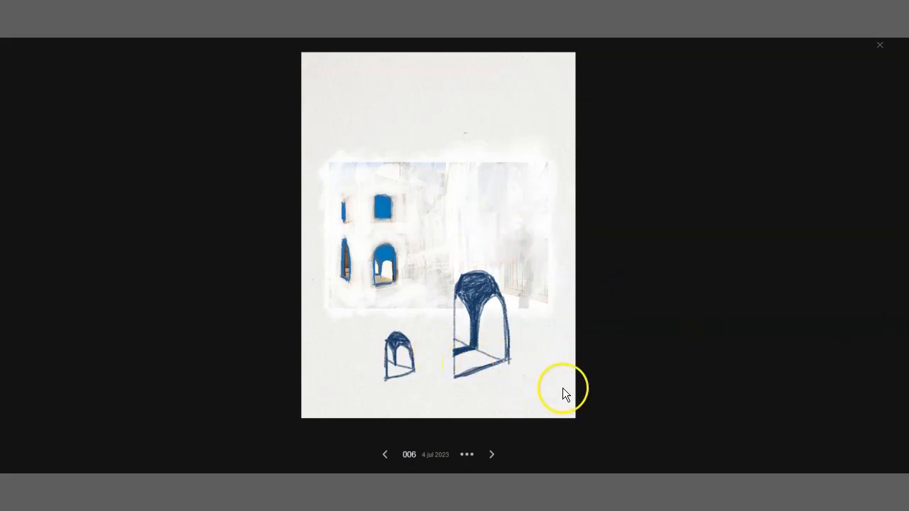
{"action": "left_click", "coordinate": [491, 454]}
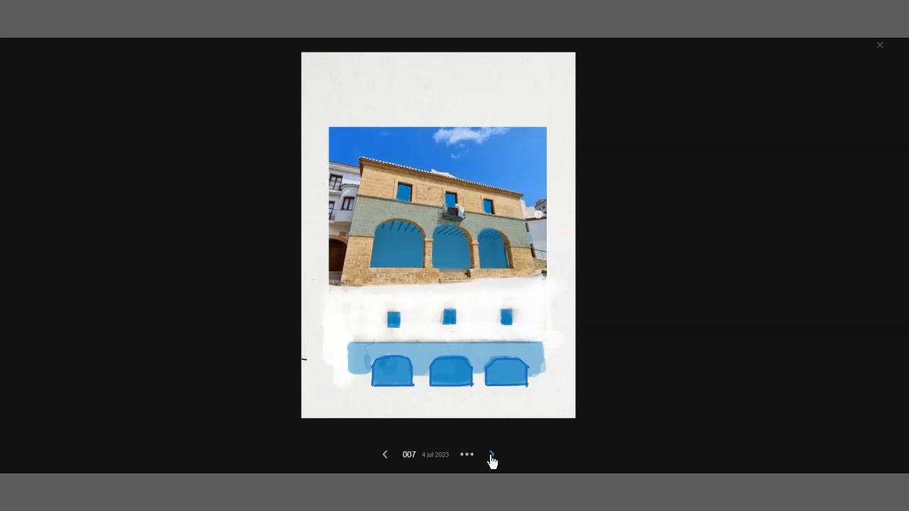
{"action": "left_click", "coordinate": [492, 455]}
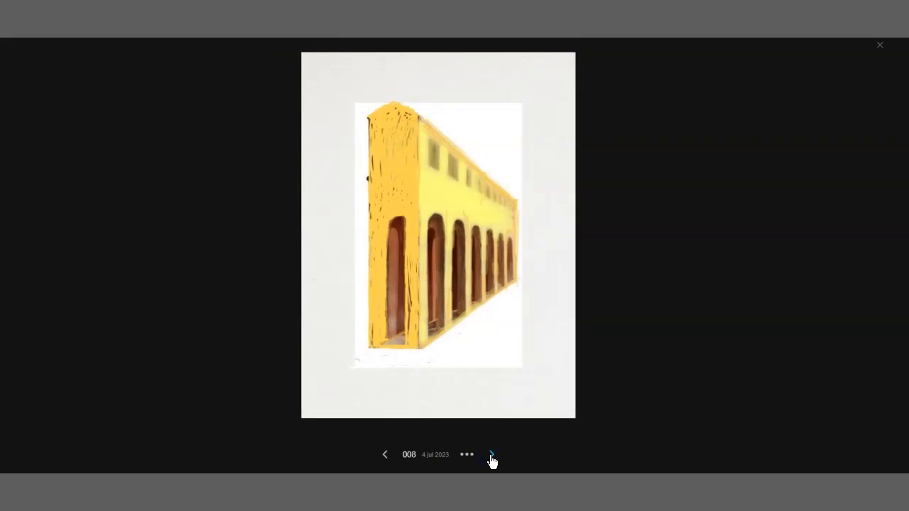
{"action": "left_click", "coordinate": [491, 455]}
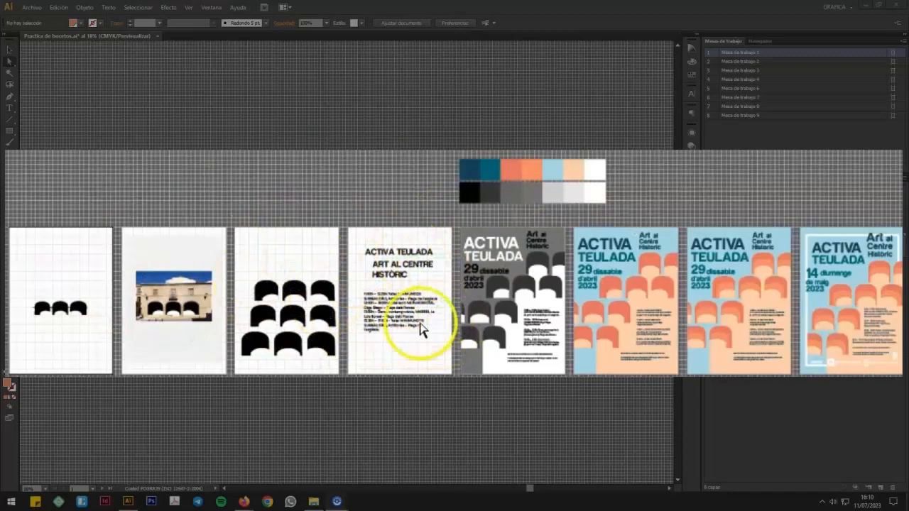
Step: Set up a new document named BOCETO with the A3 artboard size
{"action": "left_click_drag", "start_coordinate": [529, 231], "coordinate": [505, 257]}
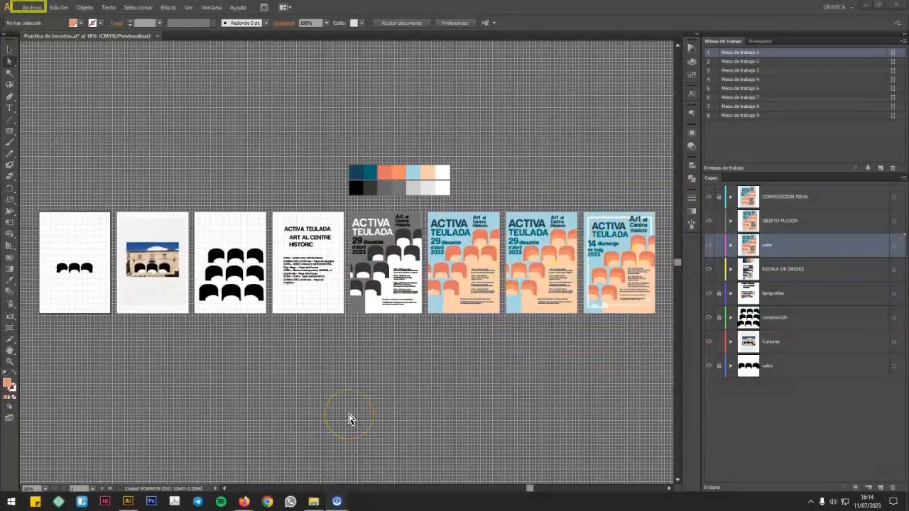
{"action": "left_click", "coordinate": [32, 10]}
{"action": "left_click", "coordinate": [47, 22]}
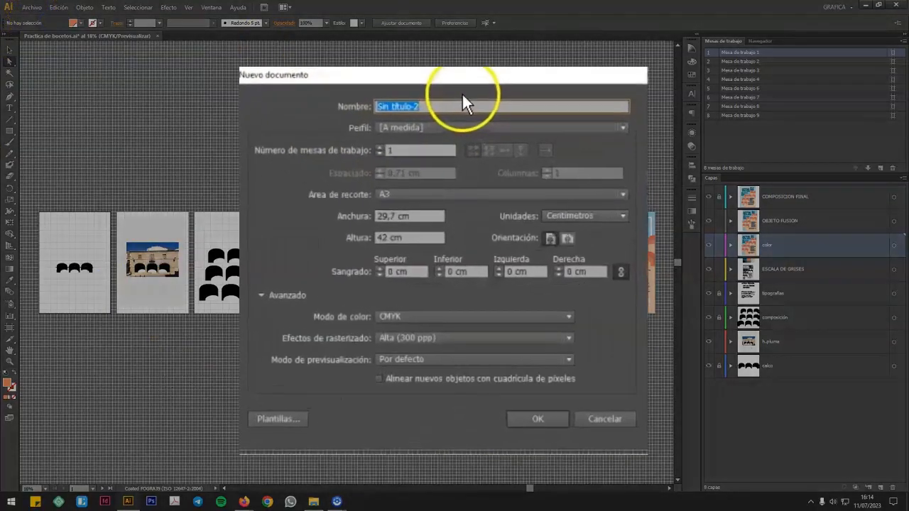
{"action": "type", "text": "BOCETO"}
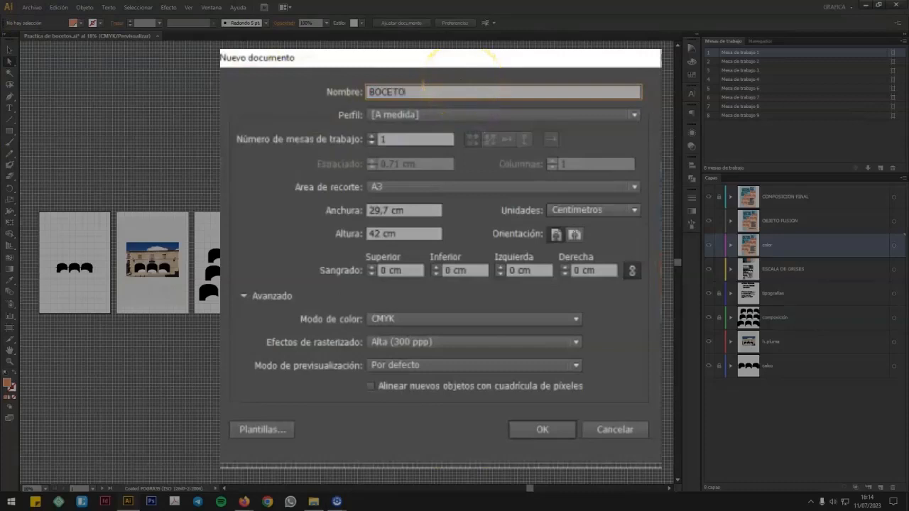
{"action": "left_click", "coordinate": [481, 187]}
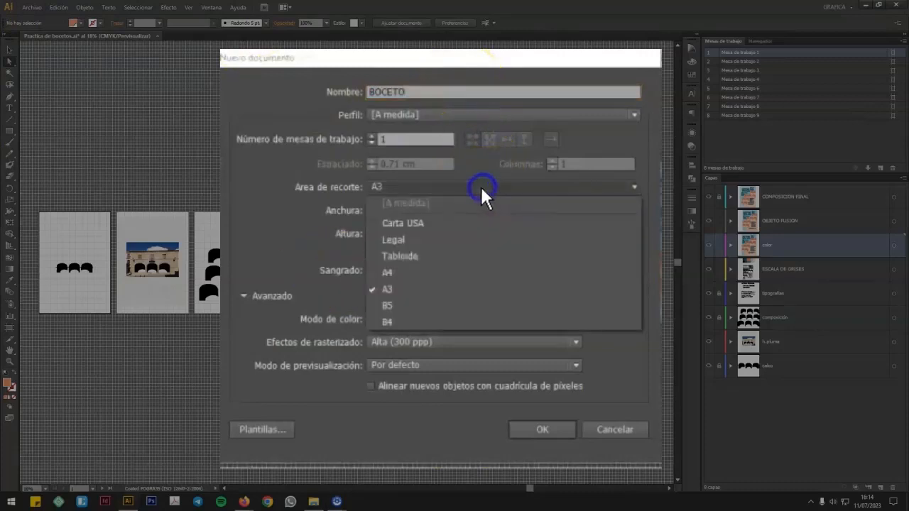
{"action": "left_click", "coordinate": [480, 186]}
{"action": "left_click", "coordinate": [480, 186]}
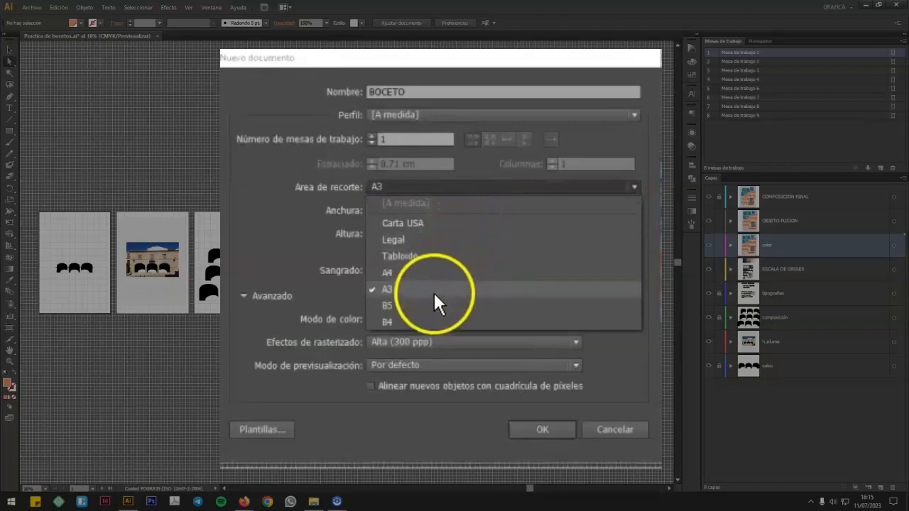
{"action": "left_click", "coordinate": [312, 221]}
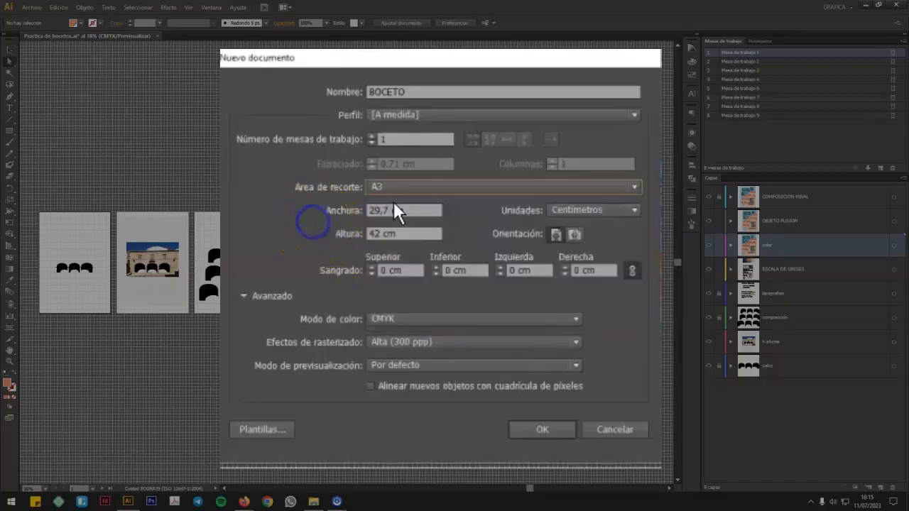
Step: Keep CMYK as the new document's colour mode and create the document
{"action": "left_click", "coordinate": [481, 319]}
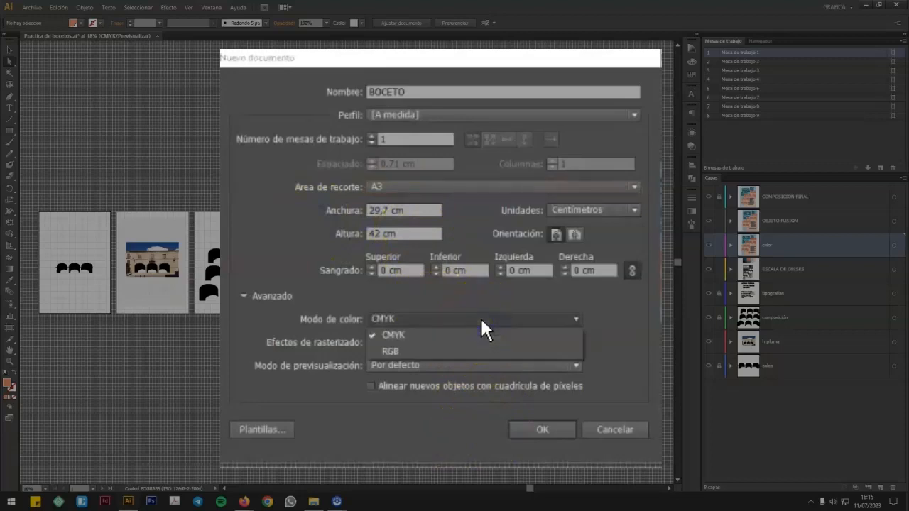
{"action": "left_click", "coordinate": [481, 319]}
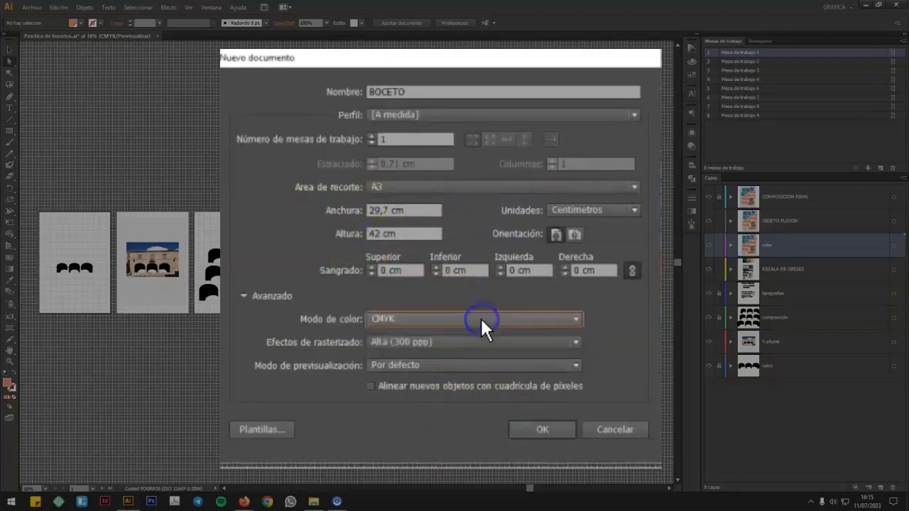
{"action": "left_click", "coordinate": [489, 340]}
{"action": "left_click", "coordinate": [488, 336]}
{"action": "left_click", "coordinate": [526, 382]}
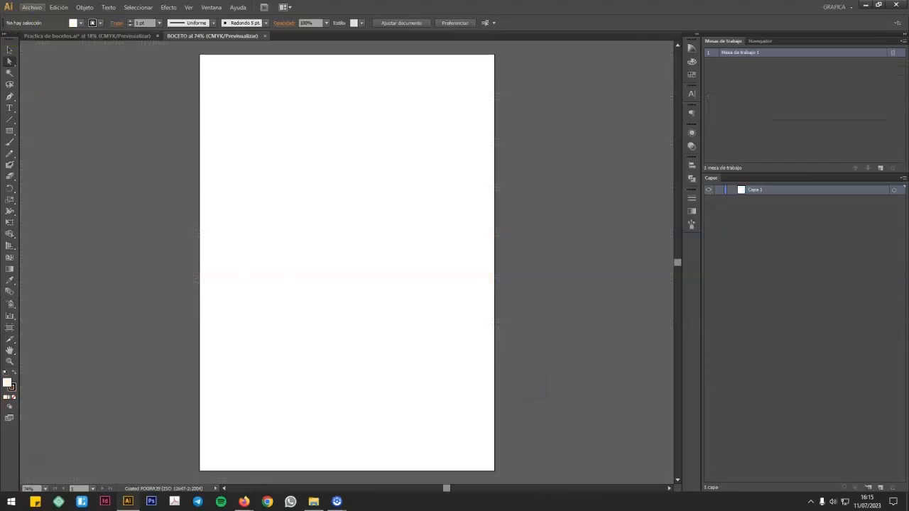
Step: Place the image Bamboo Paper Page.tif from the 1 PROCESOS CREATIVOS folder into the document
{"action": "left_click", "coordinate": [31, 7]}
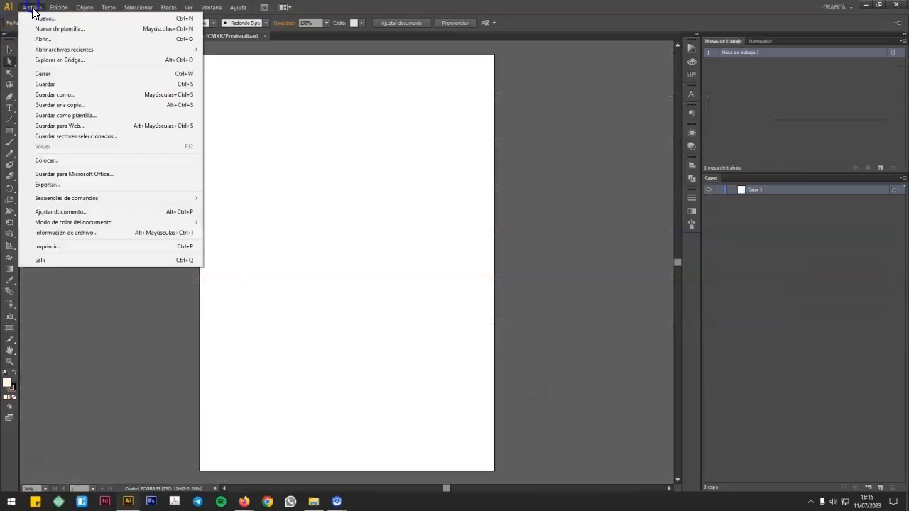
{"action": "left_click", "coordinate": [70, 160]}
{"action": "left_click", "coordinate": [28, 51]}
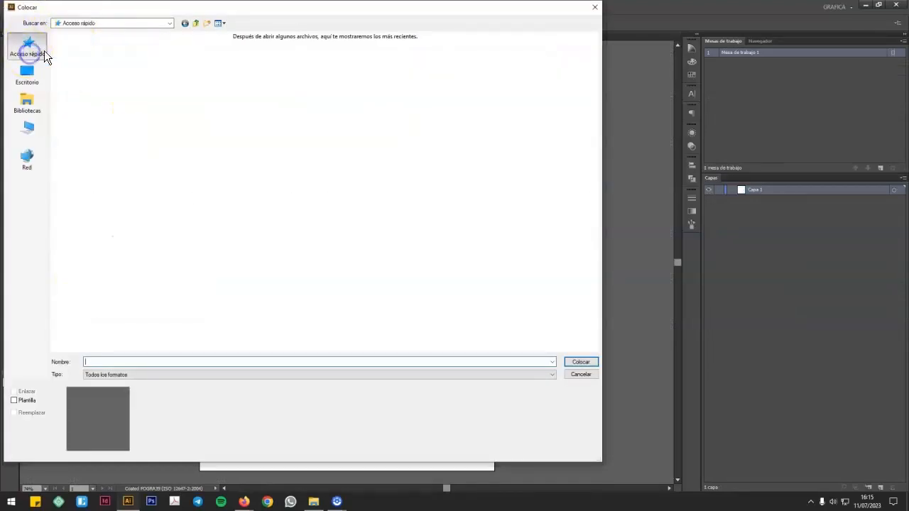
{"action": "double_click", "coordinate": [317, 80]}
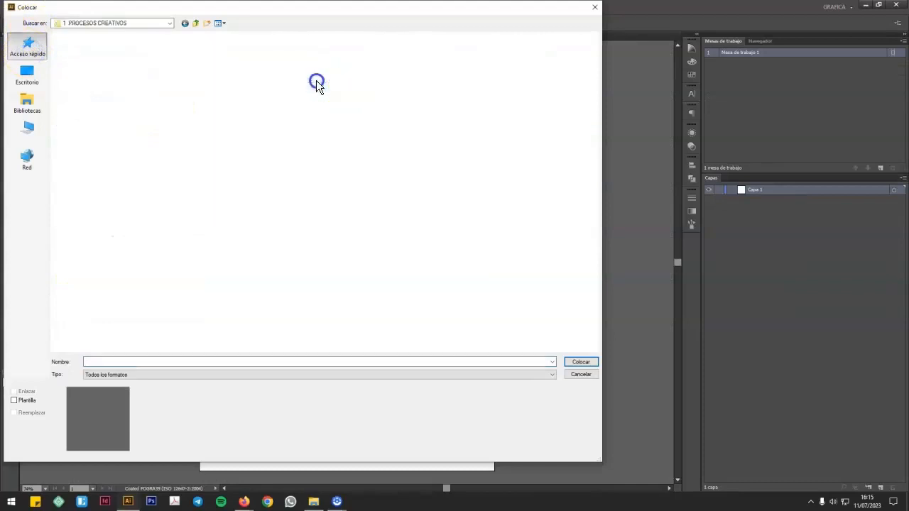
{"action": "left_click", "coordinate": [149, 60]}
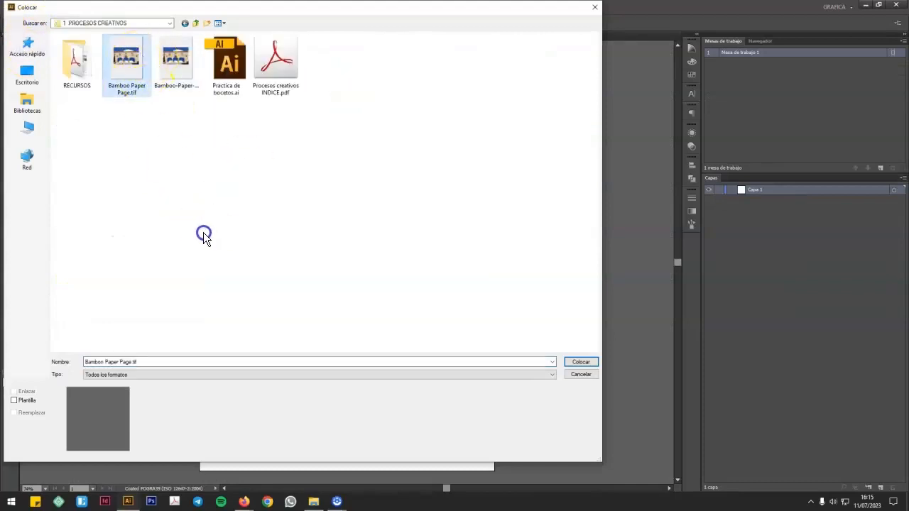
{"action": "left_click", "coordinate": [580, 363]}
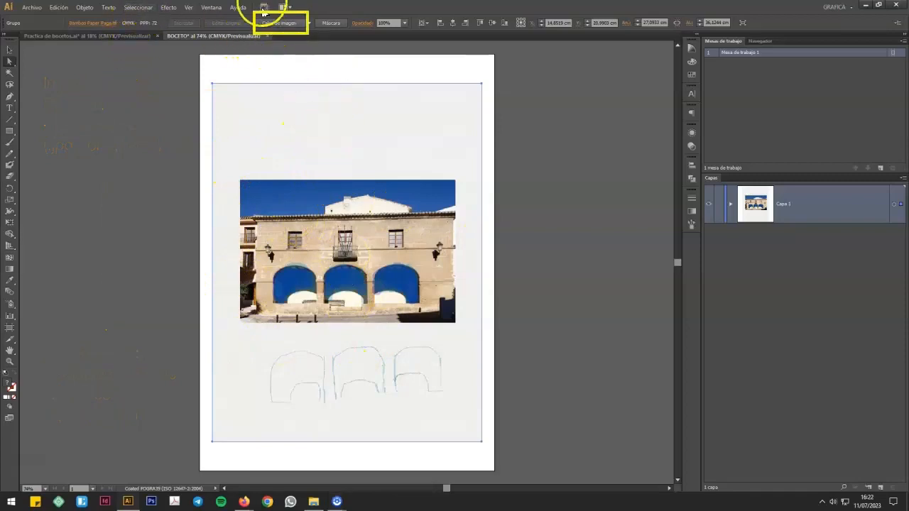
Step: Trace the placed sketch image with the default preset and expand the tracing into editable paths
{"action": "left_click", "coordinate": [278, 25]}
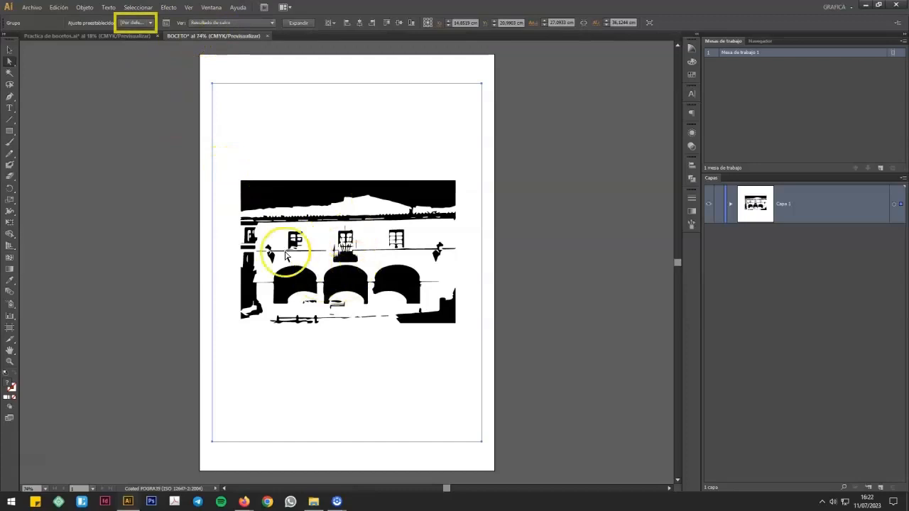
{"action": "left_click", "coordinate": [150, 23]}
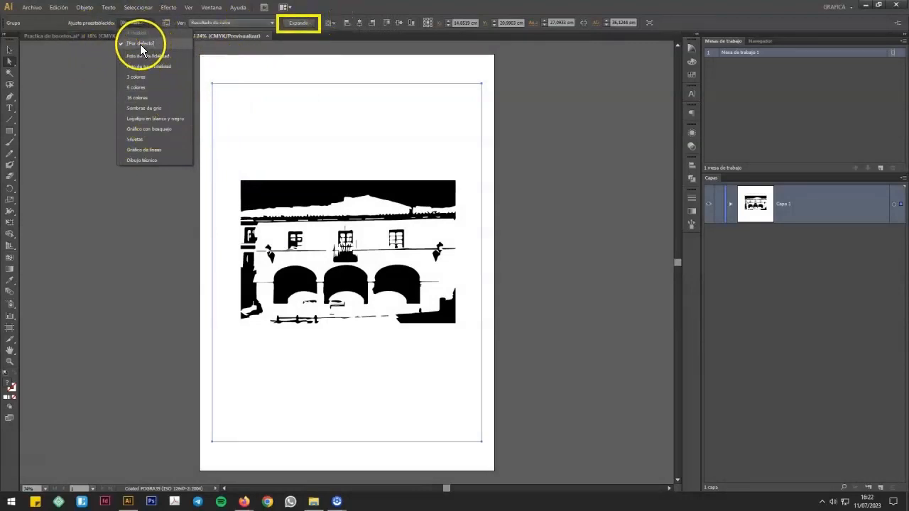
{"action": "left_click", "coordinate": [299, 23]}
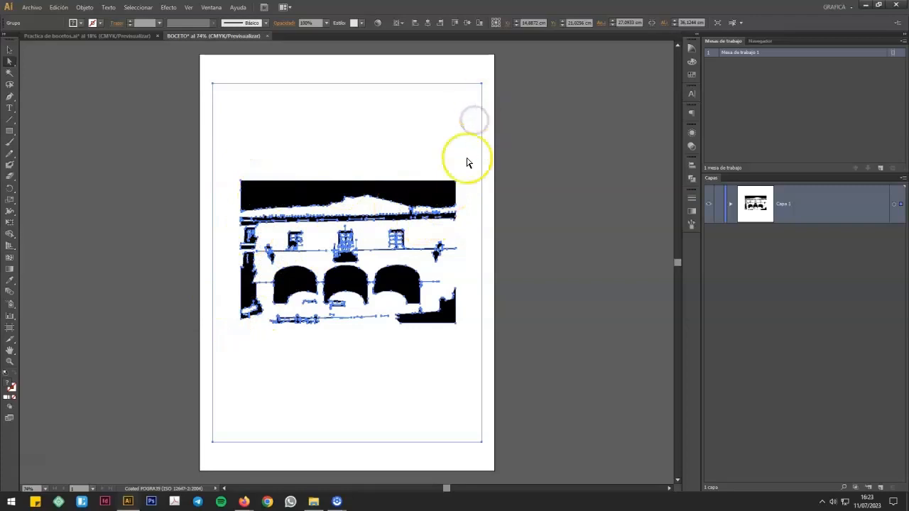
Step: Try reshaping the traced black sky area by pulling its upper right corner anchor point away
{"action": "left_click", "coordinate": [456, 183]}
{"action": "left_click_drag", "start_coordinate": [458, 183], "coordinate": [484, 112]}
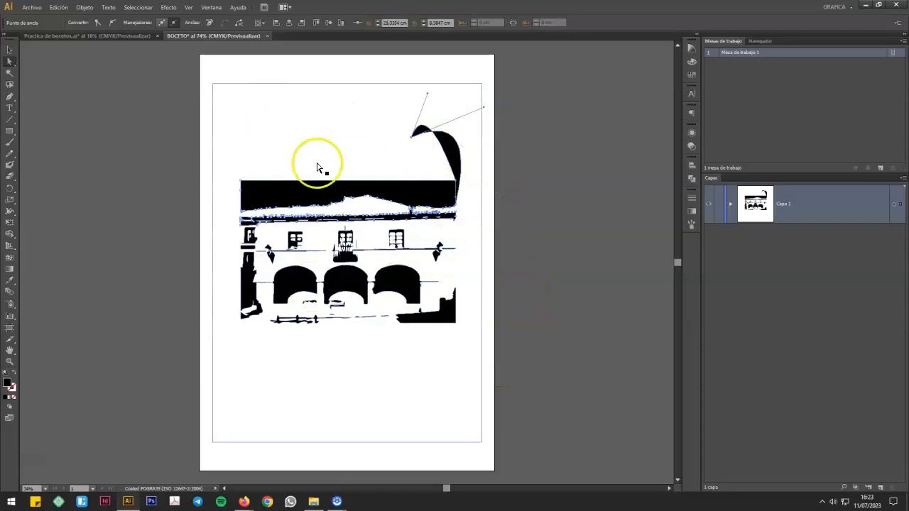
Step: Select the white background compound path of the tracing and delete it
{"action": "left_click", "coordinate": [334, 144]}
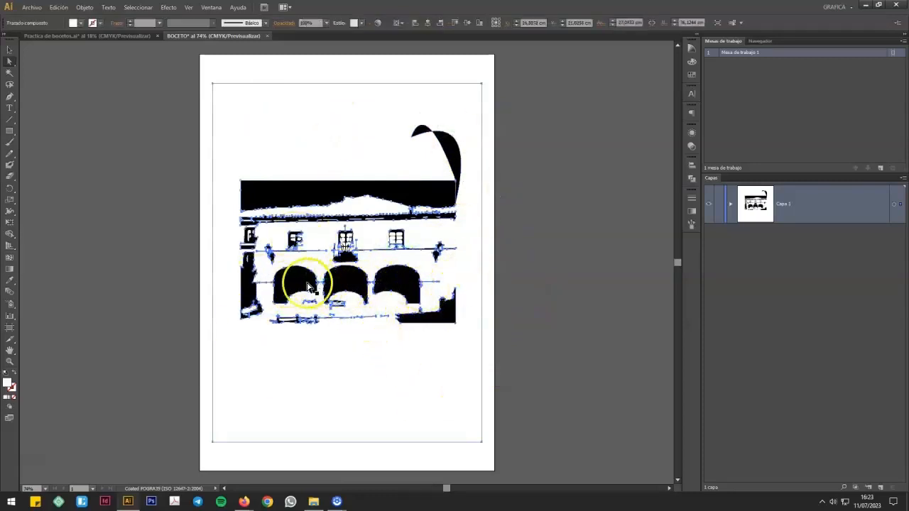
{"action": "left_click", "coordinate": [416, 93]}
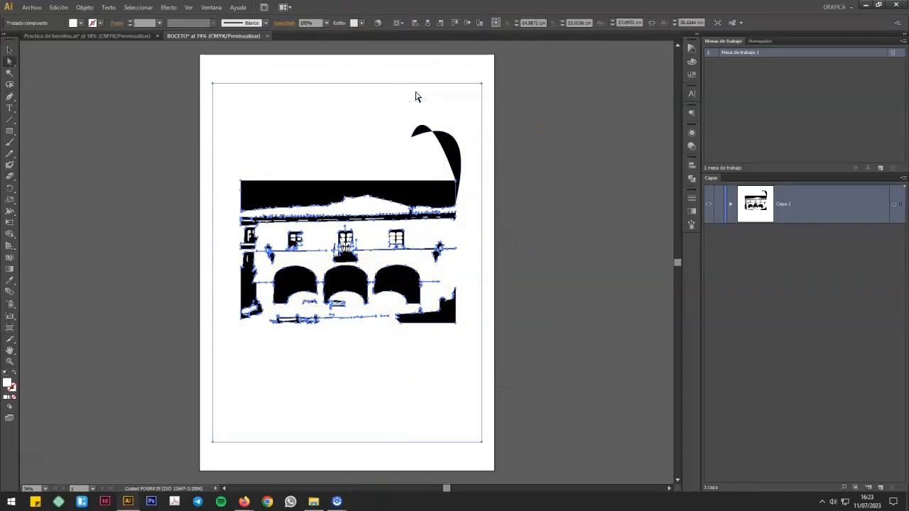
{"action": "left_click", "coordinate": [417, 97]}
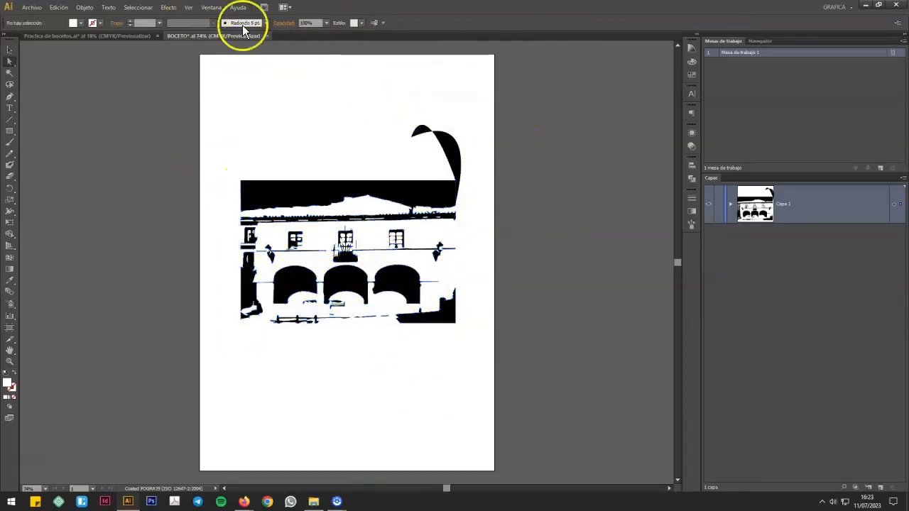
Step: Delete the sky, roof and upper facade shapes, the dark block at the lower right, and the short line above it
{"action": "left_click_drag", "start_coordinate": [221, 67], "coordinate": [476, 244]}
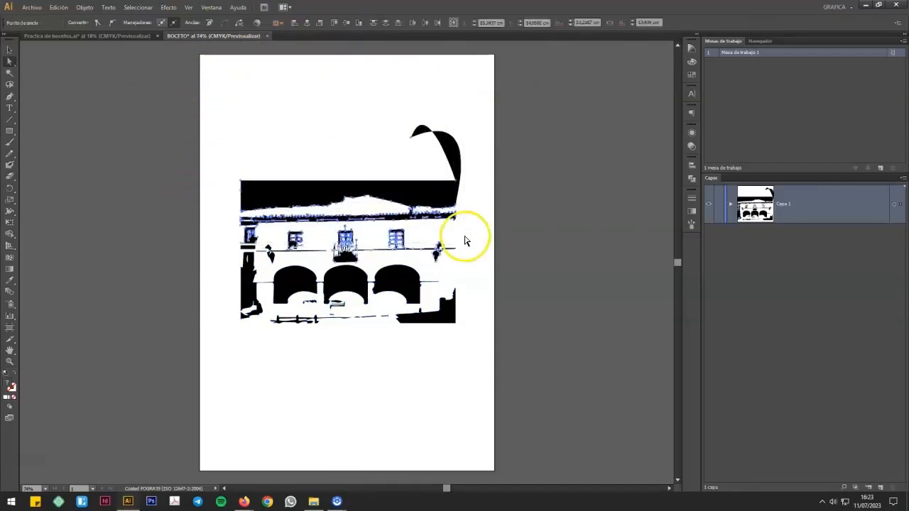
{"action": "key", "text": "Delete"}
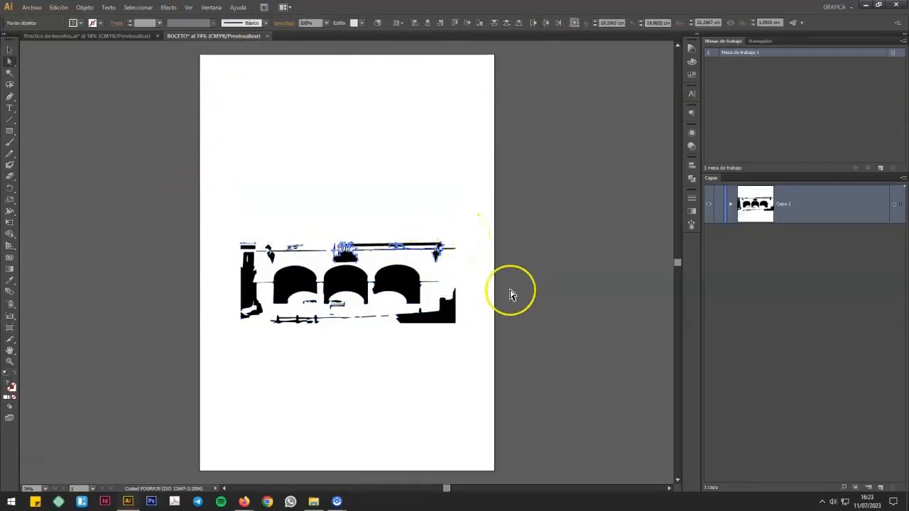
{"action": "key", "text": "Delete"}
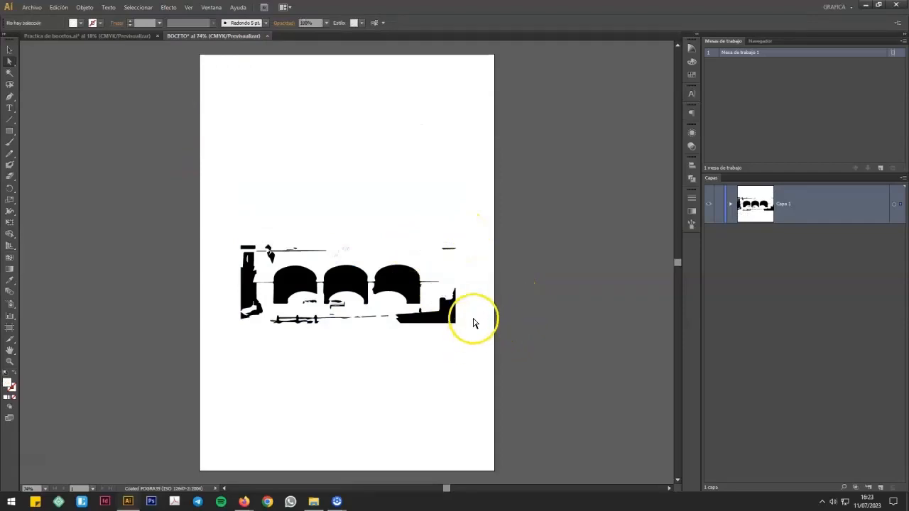
{"action": "left_click", "coordinate": [452, 321]}
{"action": "key", "text": "Delete"}
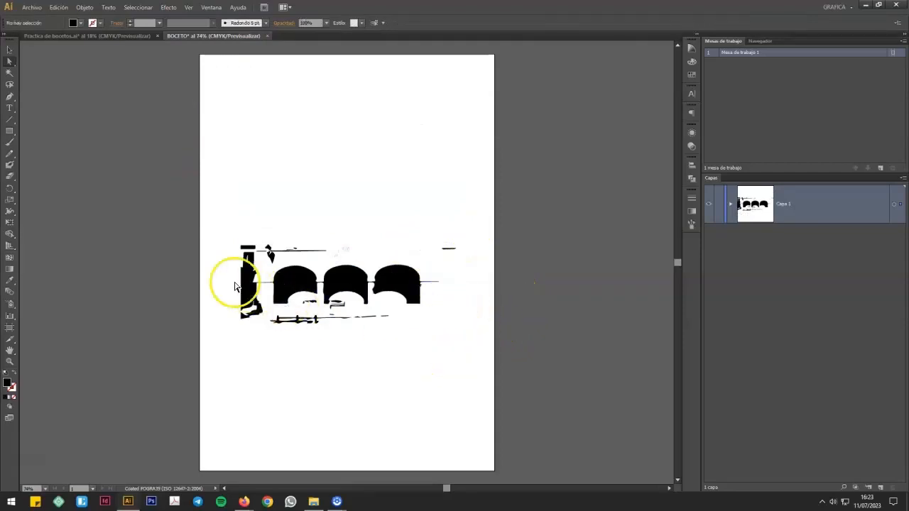
{"action": "left_click", "coordinate": [454, 250]}
Step: Erase the remaining traced fragments around the building with the Eraser tool, leaving only the three arches
{"action": "key", "text": "shift+e"}
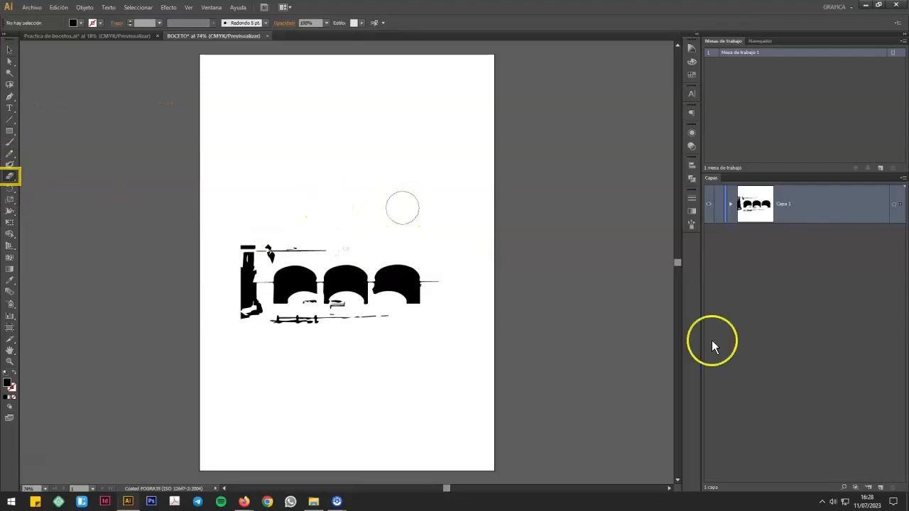
{"action": "mouse_move", "coordinate": [380, 237]}
{"action": "left_mouse_down"}
{"action": "mouse_move", "coordinate": [240, 254]}
{"action": "mouse_move", "coordinate": [245, 312]}
{"action": "left_mouse_up"}
{"action": "mouse_move", "coordinate": [341, 331]}
{"action": "left_mouse_down"}
{"action": "mouse_move", "coordinate": [320, 324]}
{"action": "mouse_move", "coordinate": [306, 312]}
{"action": "mouse_move", "coordinate": [275, 247]}
{"action": "mouse_move", "coordinate": [258, 276]}
{"action": "left_mouse_up"}
{"action": "left_click_drag", "start_coordinate": [433, 279], "coordinate": [493, 287]}
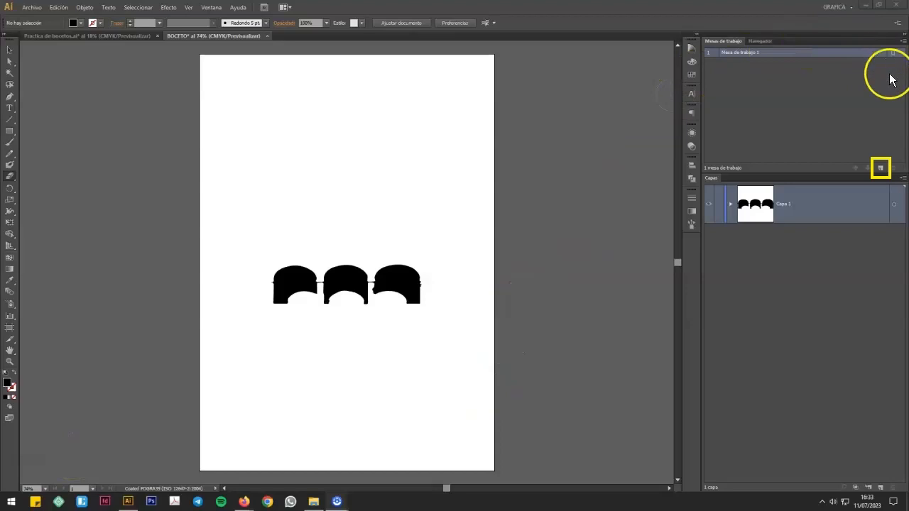
Step: Add a second artboard beside the one with the arches
{"action": "left_click", "coordinate": [881, 169]}
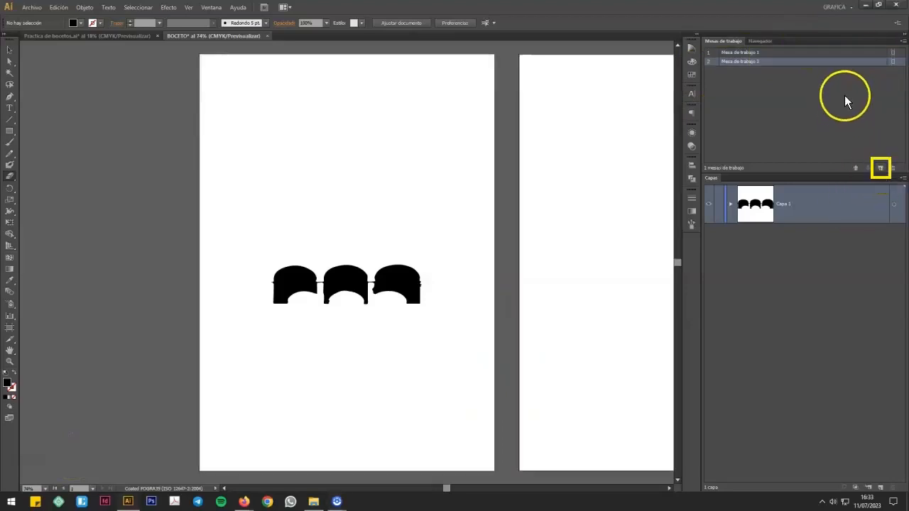
Step: Add a new layer and place the image Bamboo Paper Page.tif on the second artboard
{"action": "double_click", "coordinate": [847, 66]}
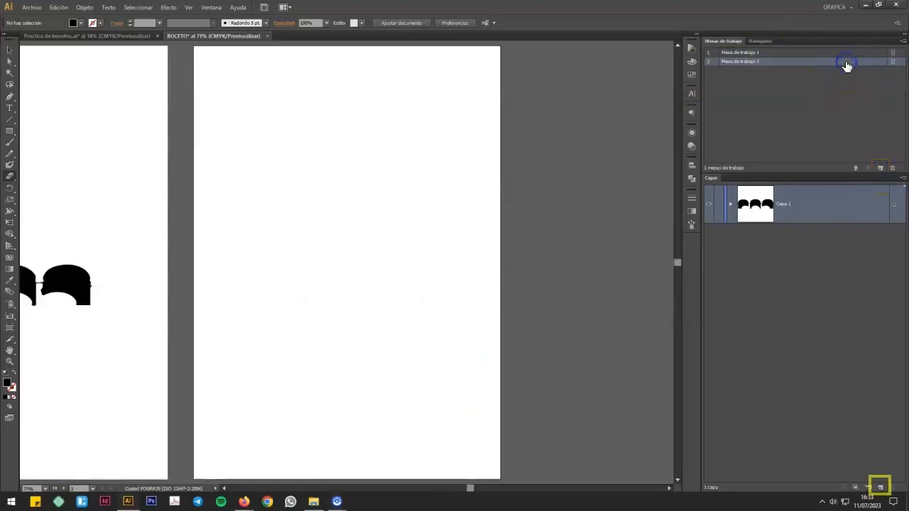
{"action": "left_click", "coordinate": [881, 487]}
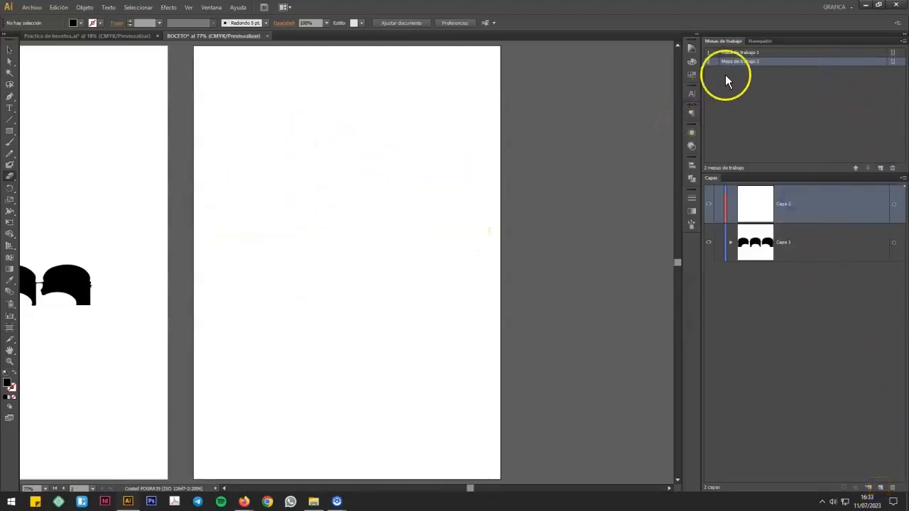
{"action": "left_click", "coordinate": [30, 7]}
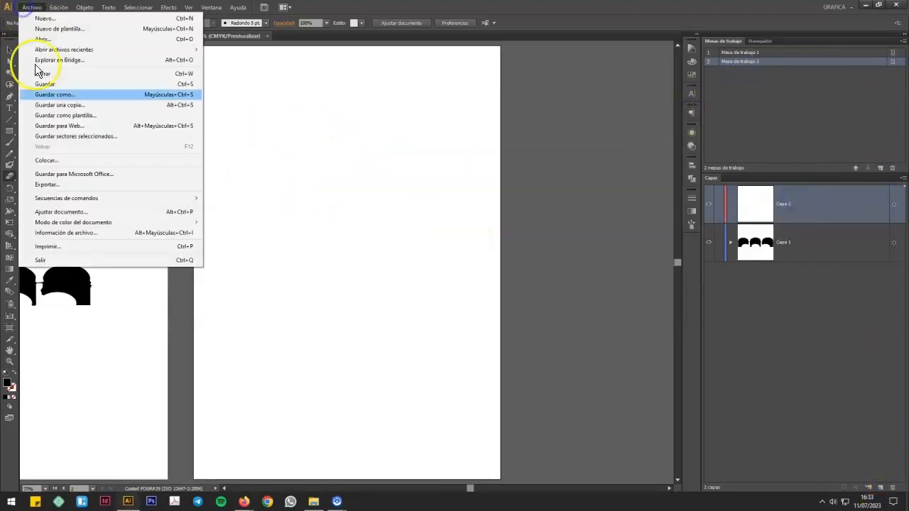
{"action": "left_click", "coordinate": [71, 159]}
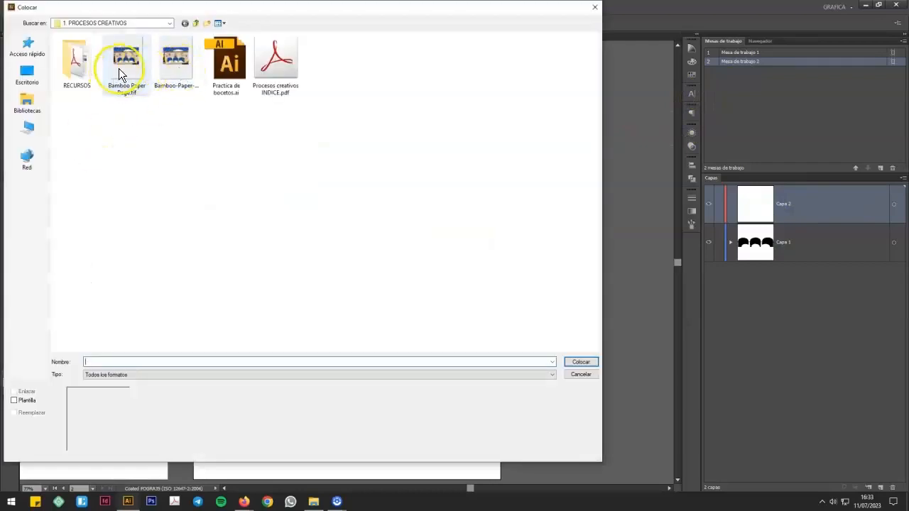
{"action": "left_click", "coordinate": [119, 68]}
{"action": "left_click", "coordinate": [582, 363]}
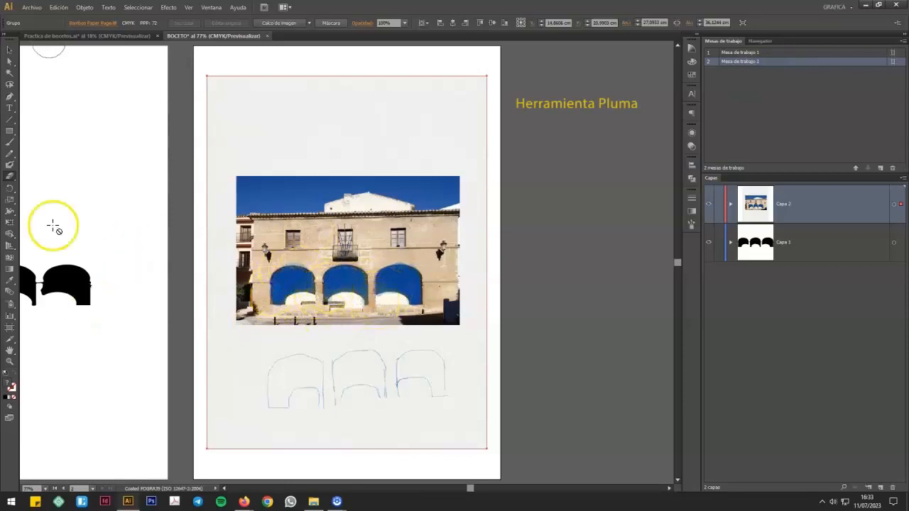
Step: Expand Capa 2 and lock the group containing the placed building image
{"action": "left_click", "coordinate": [10, 97]}
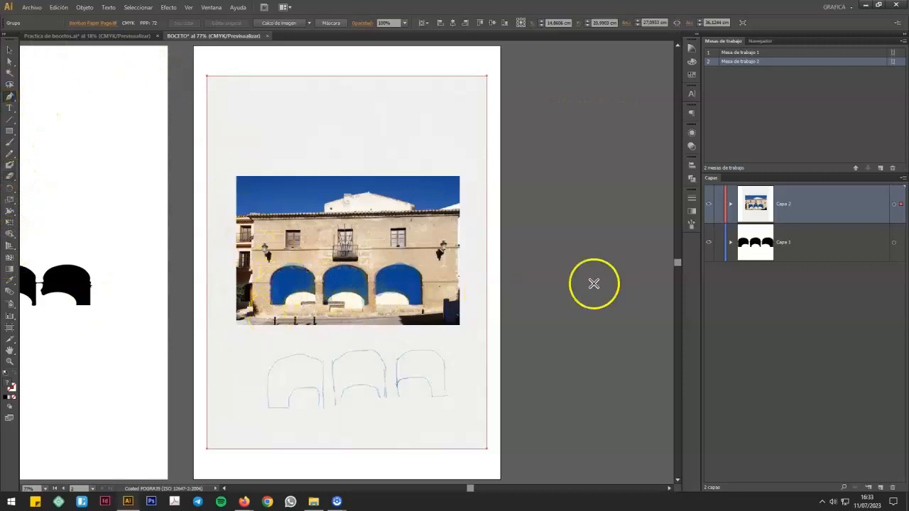
{"action": "left_click", "coordinate": [731, 204]}
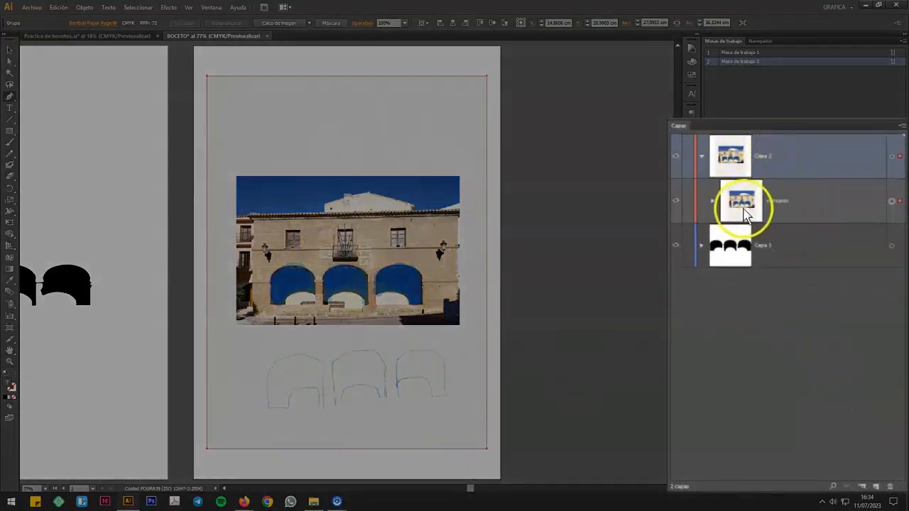
{"action": "left_click", "coordinate": [688, 203]}
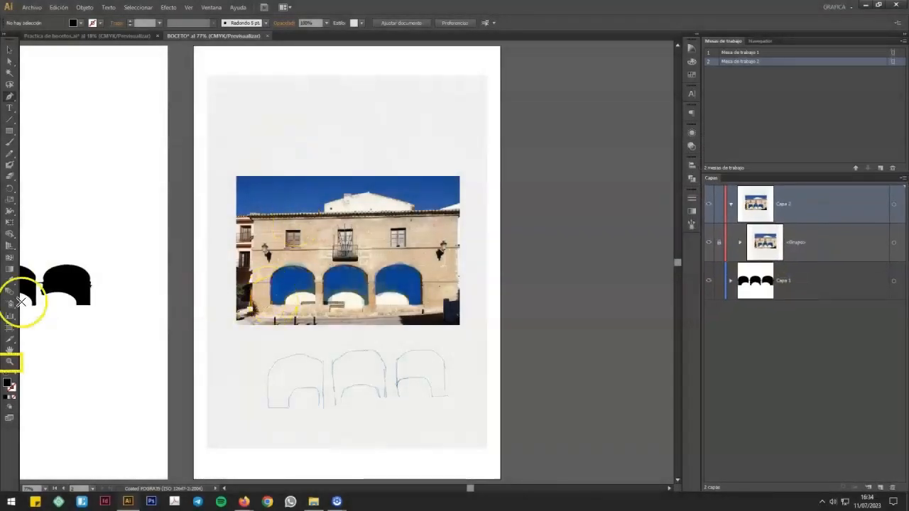
Step: Trace the building's left arch with the Pen tool as a closed, straight-sided black shape with a peak at the arch's crown
{"action": "left_click", "coordinate": [10, 362]}
{"action": "left_click_drag", "start_coordinate": [226, 182], "coordinate": [487, 354]}
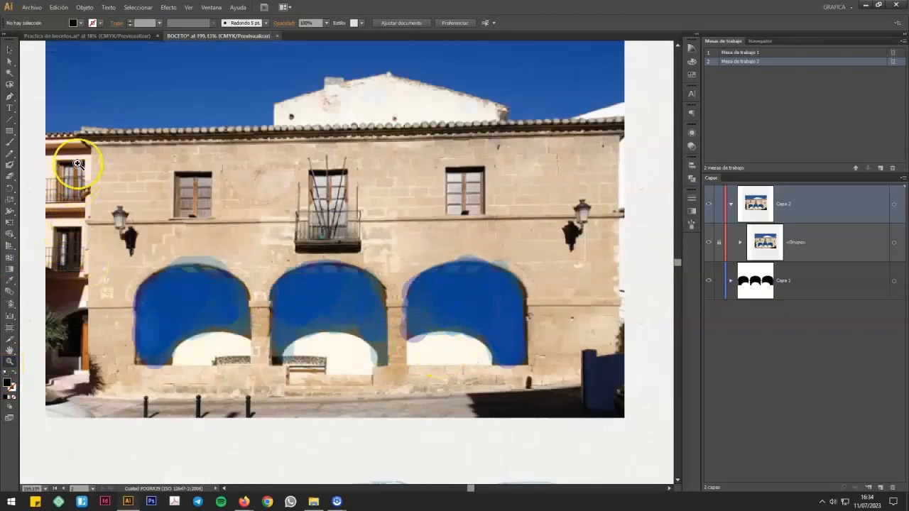
{"action": "left_click_drag", "start_coordinate": [76, 130], "coordinate": [637, 452]}
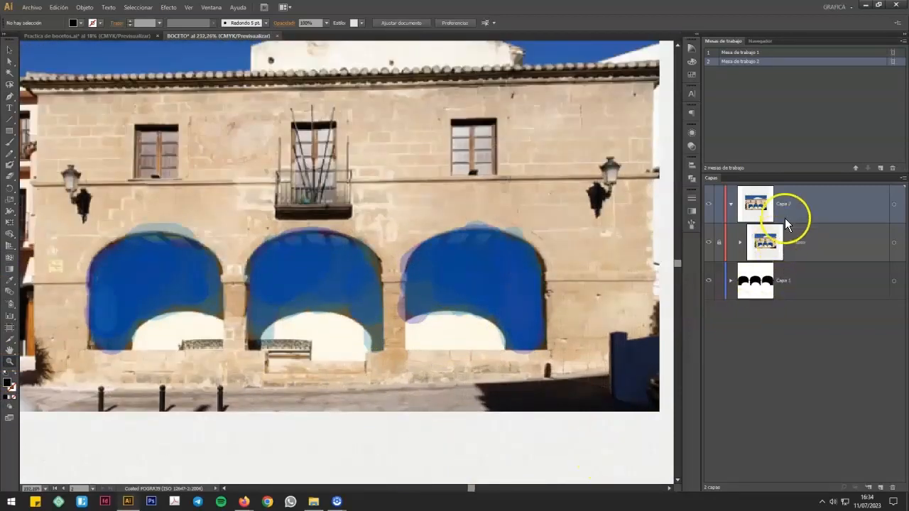
{"action": "left_click", "coordinate": [10, 98]}
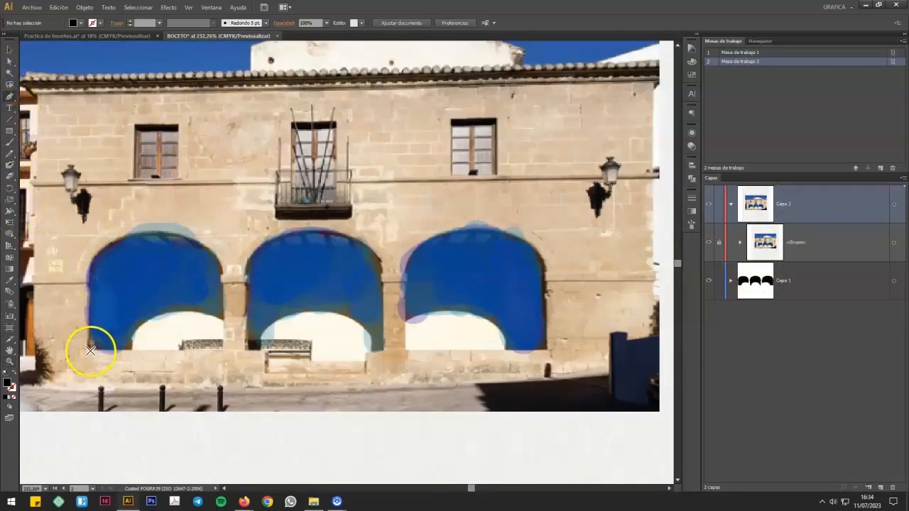
{"action": "left_click", "coordinate": [90, 351]}
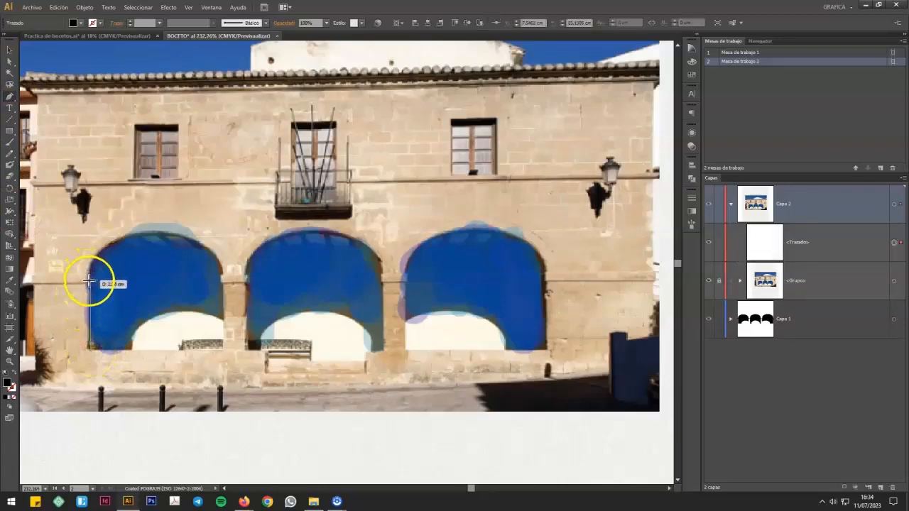
{"action": "left_click", "coordinate": [153, 229]}
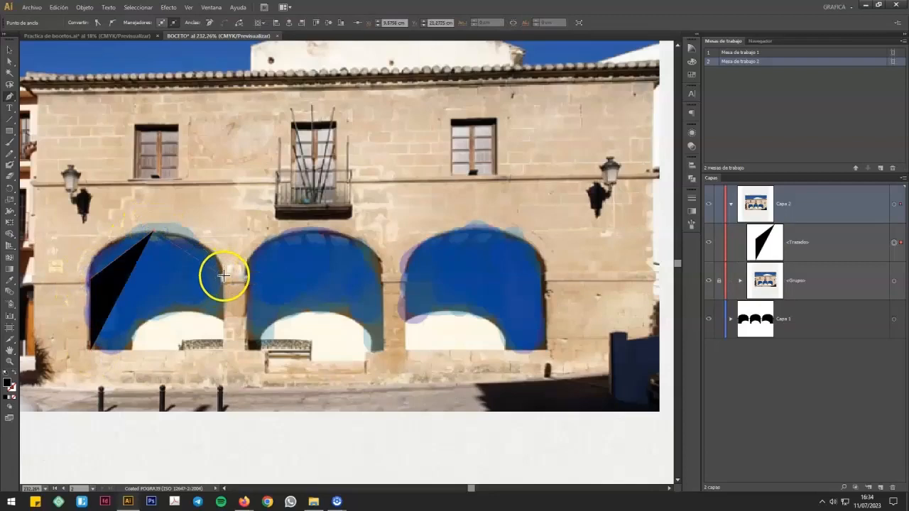
{"action": "left_click", "coordinate": [221, 277]}
{"action": "left_click", "coordinate": [222, 347]}
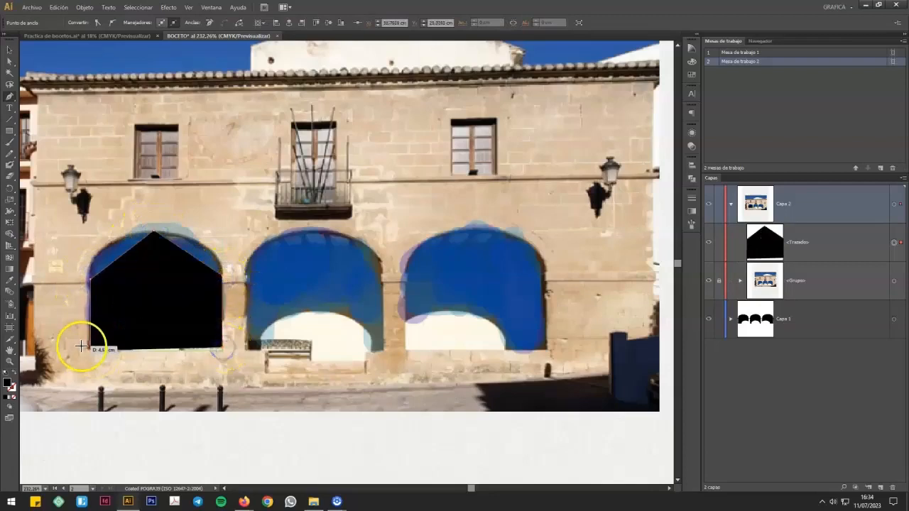
{"action": "left_click", "coordinate": [91, 352]}
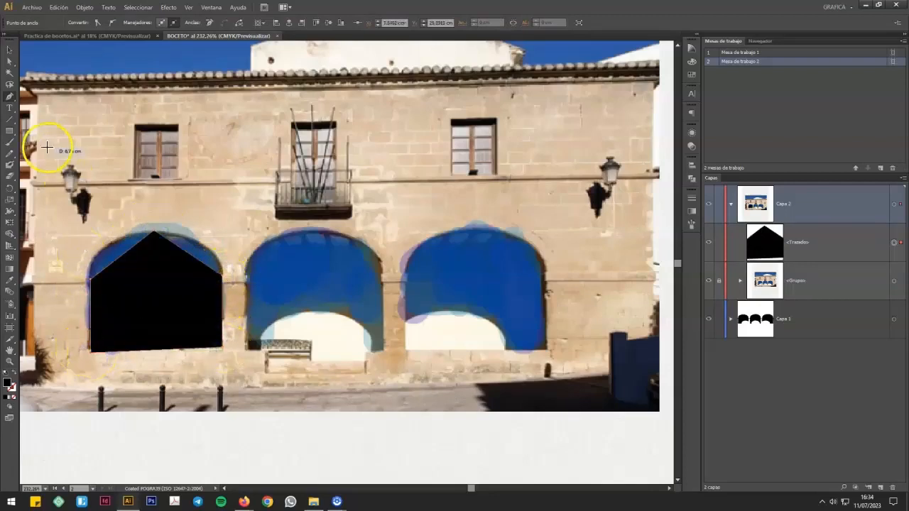
Step: Convert the left arch's peak to a smooth point, extend its handles to match the photo's curve, and raise the lower-left corner to level the base
{"action": "left_click", "coordinate": [10, 62]}
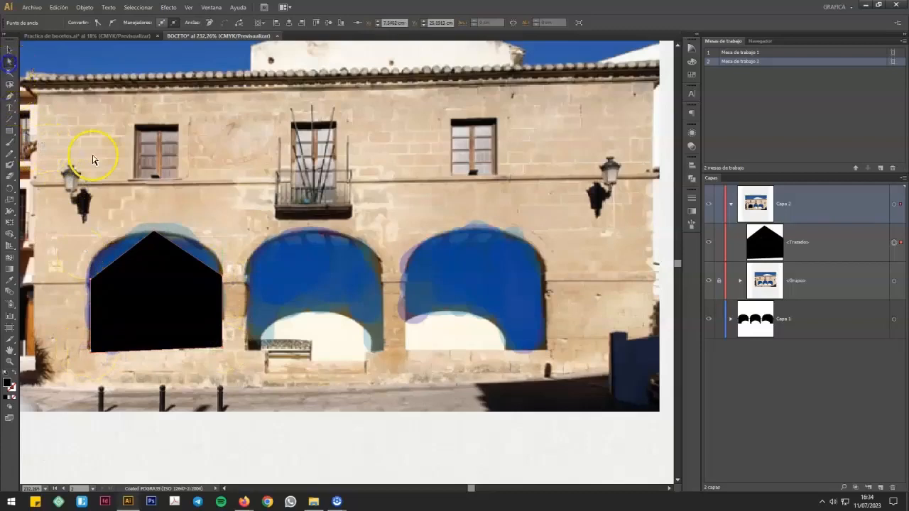
{"action": "left_click", "coordinate": [169, 257]}
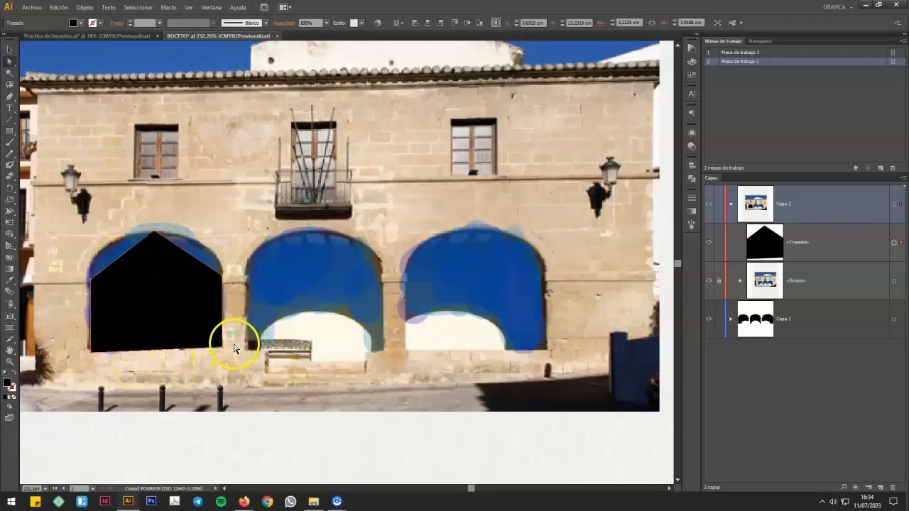
{"action": "left_click", "coordinate": [155, 235]}
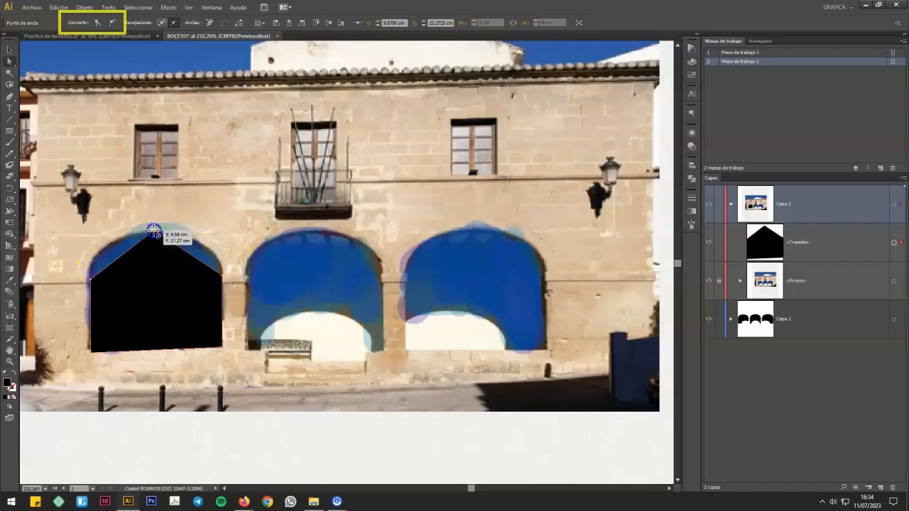
{"action": "left_click", "coordinate": [112, 23]}
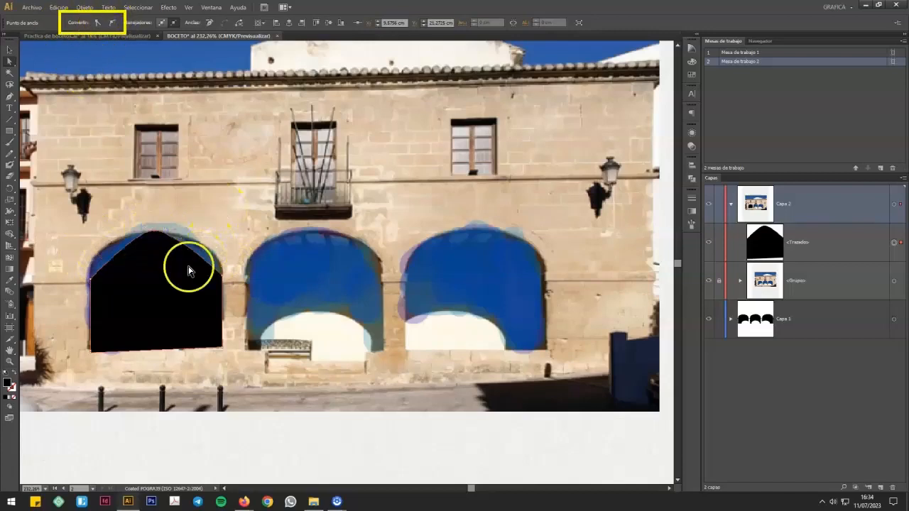
{"action": "left_click_drag", "start_coordinate": [135, 231], "coordinate": [131, 232]}
{"action": "left_click_drag", "start_coordinate": [84, 240], "coordinate": [220, 230]}
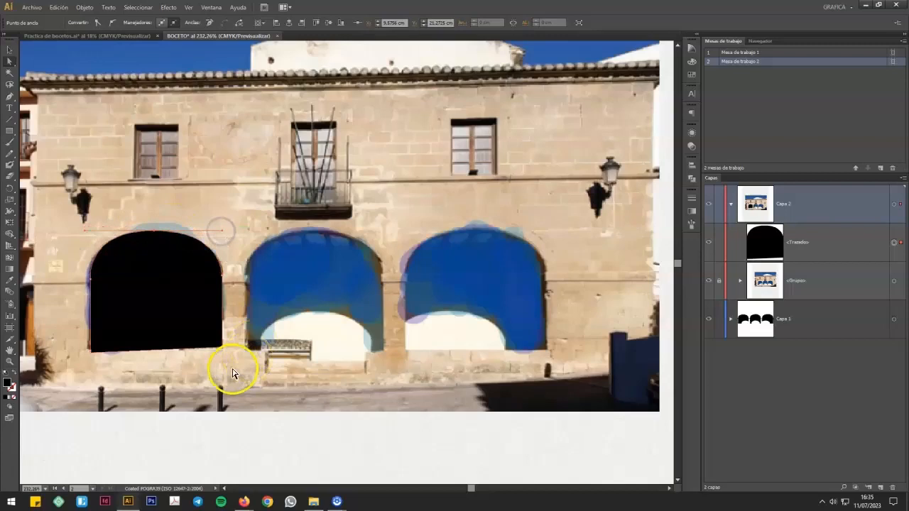
{"action": "left_click_drag", "start_coordinate": [91, 352], "coordinate": [90, 349]}
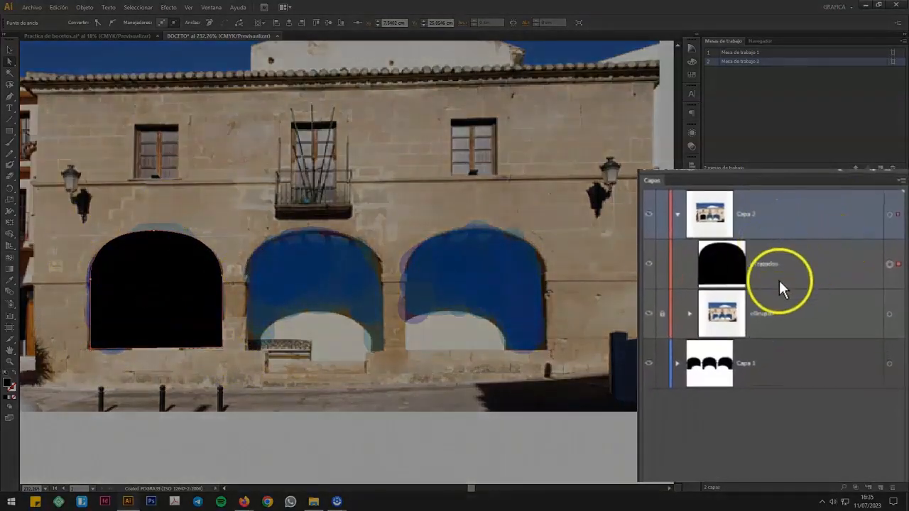
Step: Hide and show the left arch path to compare it with the photo beneath, leaving it visible
{"action": "left_click", "coordinate": [648, 264]}
{"action": "left_click", "coordinate": [648, 265]}
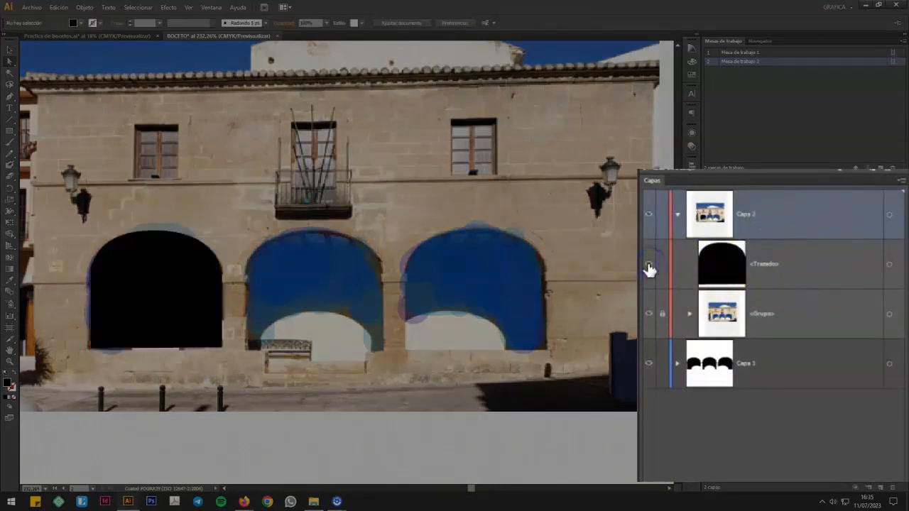
{"action": "left_click", "coordinate": [648, 267]}
{"action": "left_click", "coordinate": [673, 268]}
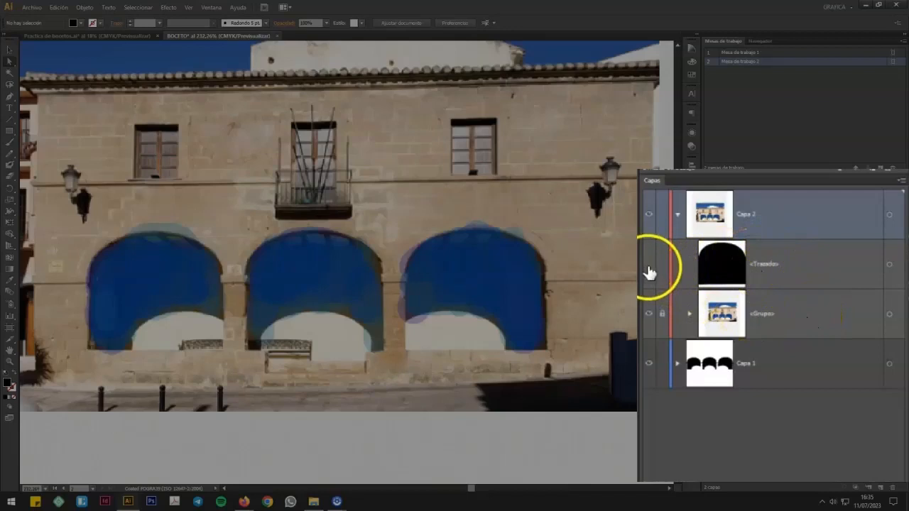
{"action": "left_click", "coordinate": [648, 267]}
Step: Duplicate the black left arch shape onto the building's middle and right arches
{"action": "left_click", "coordinate": [774, 268]}
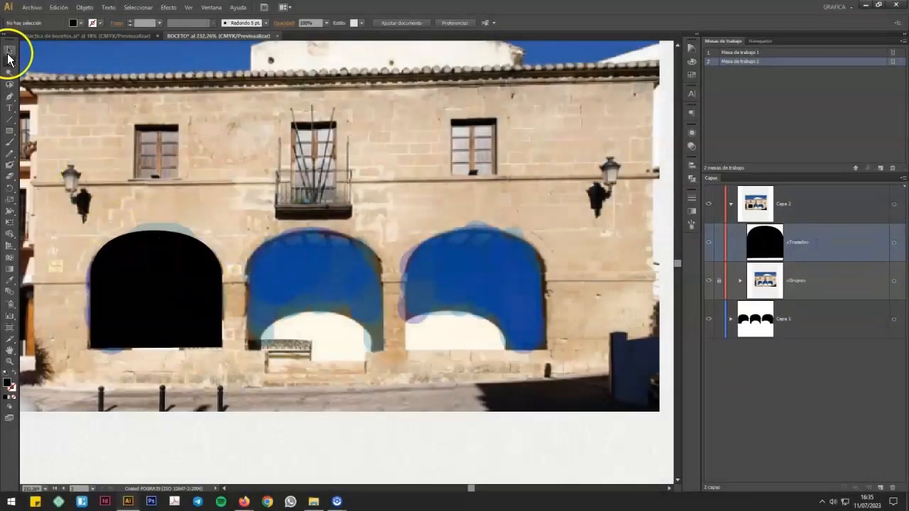
{"action": "left_click", "coordinate": [193, 279]}
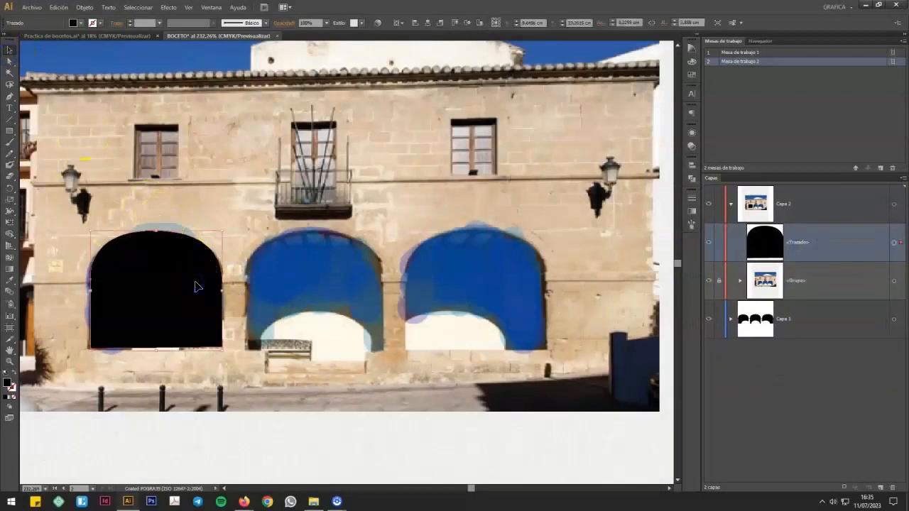
{"action": "left_click_drag", "start_coordinate": [196, 282], "coordinate": [352, 299]}
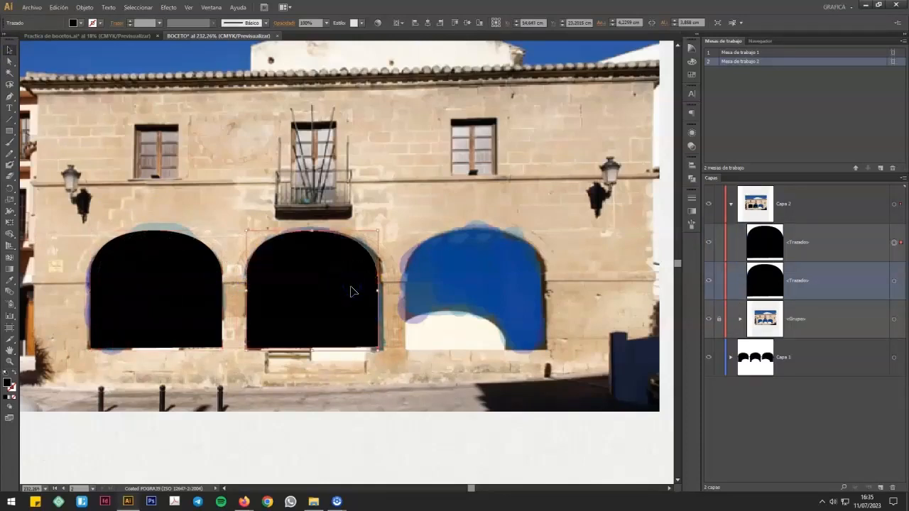
{"action": "left_click_drag", "start_coordinate": [348, 286], "coordinate": [514, 308]}
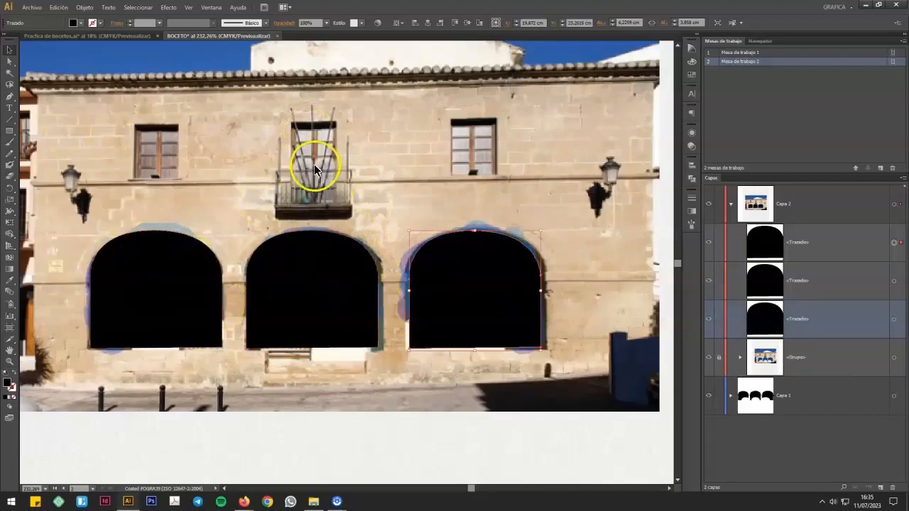
Step: Nudge the middle and right arch copies slightly sideways to line up with the arches in the photo
{"action": "left_click", "coordinate": [322, 301]}
{"action": "left_click_drag", "start_coordinate": [316, 299], "coordinate": [320, 298]}
{"action": "left_click", "coordinate": [465, 293]}
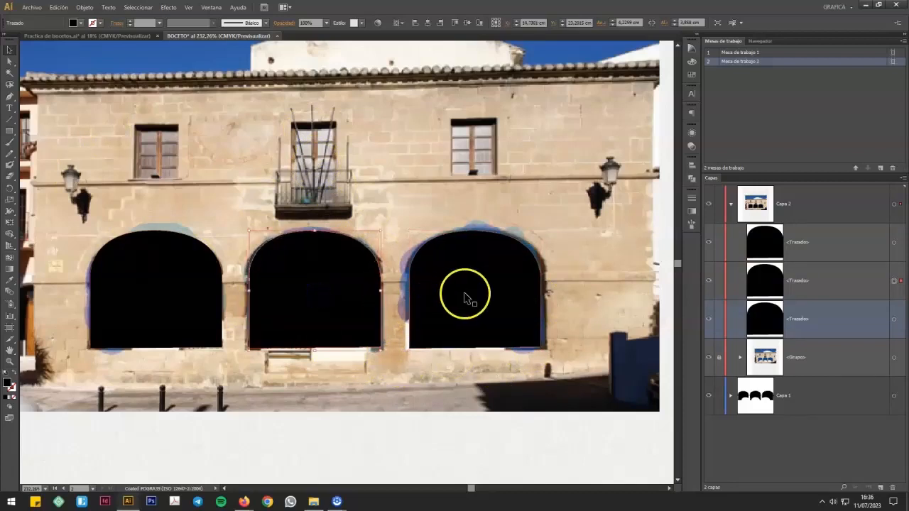
{"action": "left_click_drag", "start_coordinate": [490, 300], "coordinate": [493, 300]}
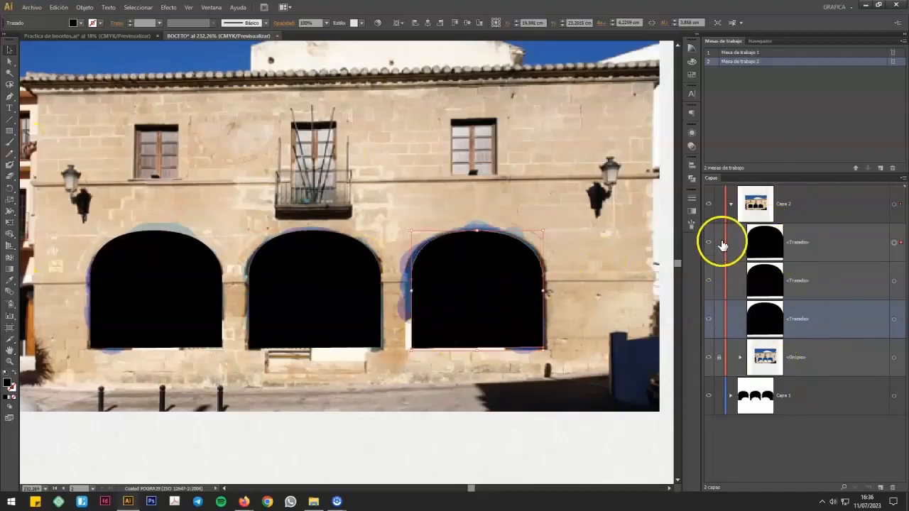
Step: Hide and lock the three black arch paths in Capa 2, and make the uppermost path the active entry
{"action": "left_click_drag", "start_coordinate": [728, 299], "coordinate": [723, 325]}
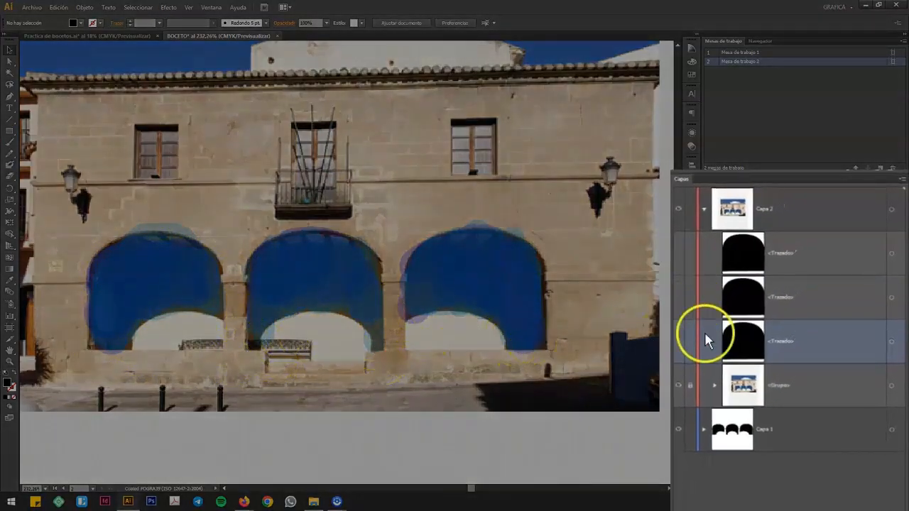
{"action": "left_click", "coordinate": [689, 253]}
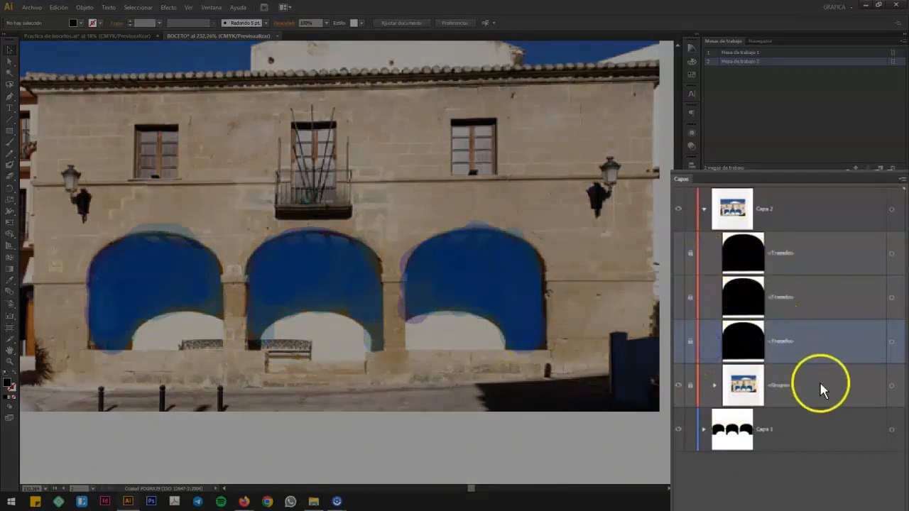
{"action": "left_click", "coordinate": [818, 250]}
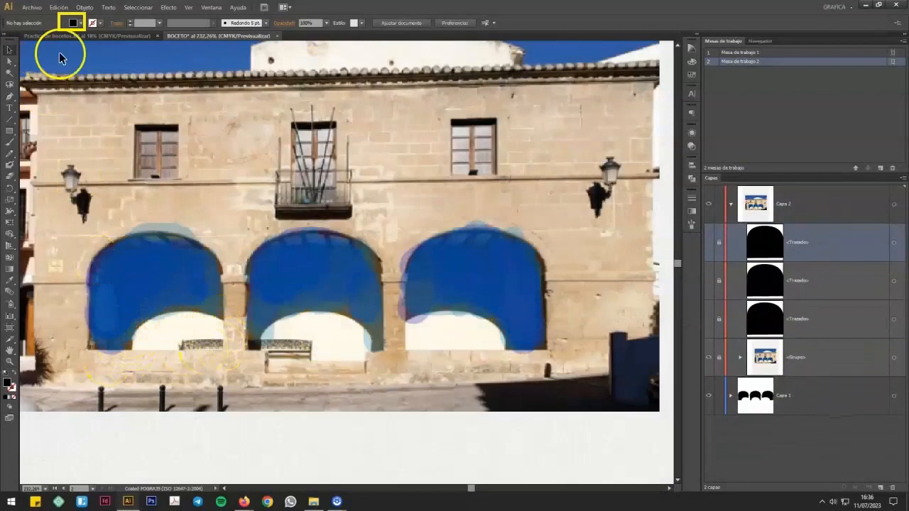
Step: Set the fill to white and trace the light area at the base of the left arch as a closed, straight-sided shape with the Pen tool
{"action": "left_click", "coordinate": [72, 22]}
{"action": "left_click", "coordinate": [49, 40]}
{"action": "left_click", "coordinate": [428, 11]}
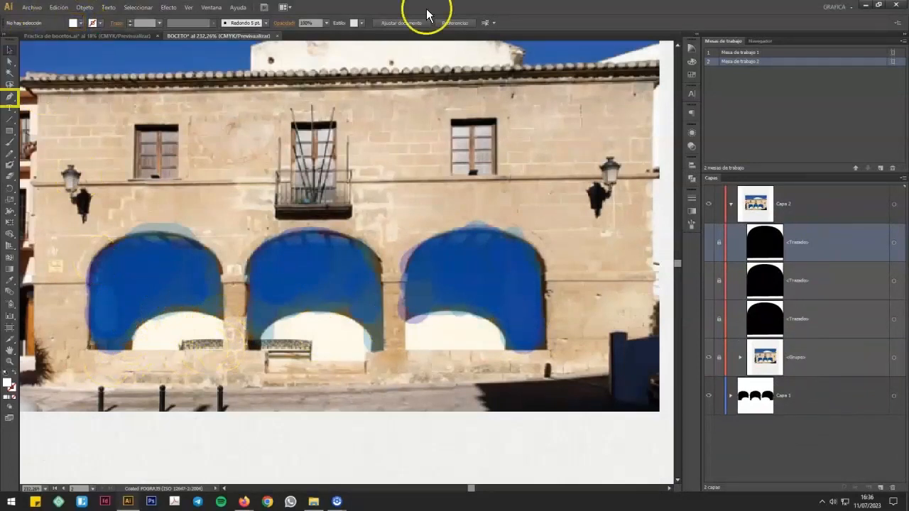
{"action": "left_click", "coordinate": [11, 98]}
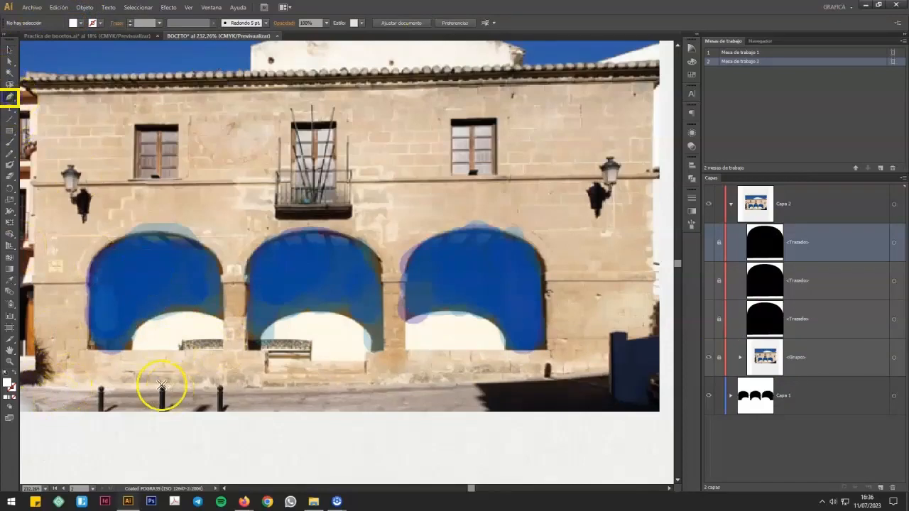
{"action": "mouse_move", "coordinate": [132, 352]}
{"action": "left_mouse_down"}
{"action": "mouse_move", "coordinate": [133, 334]}
{"action": "mouse_move", "coordinate": [178, 308]}
{"action": "mouse_move", "coordinate": [224, 322]}
{"action": "mouse_move", "coordinate": [222, 349]}
{"action": "mouse_move", "coordinate": [132, 353]}
{"action": "left_mouse_up"}
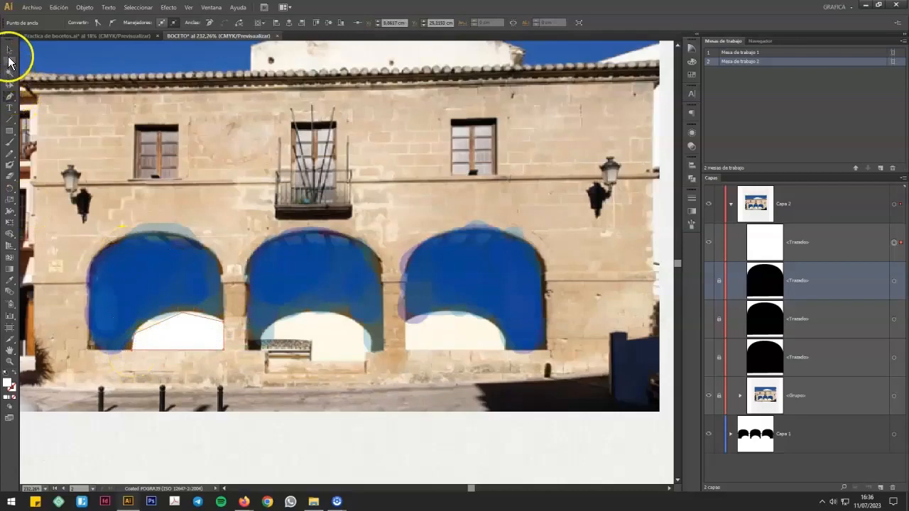
Step: Convert the top anchor of the left arch's white shape to smooth and adjust its handles to follow the light area's curve
{"action": "left_click", "coordinate": [8, 61]}
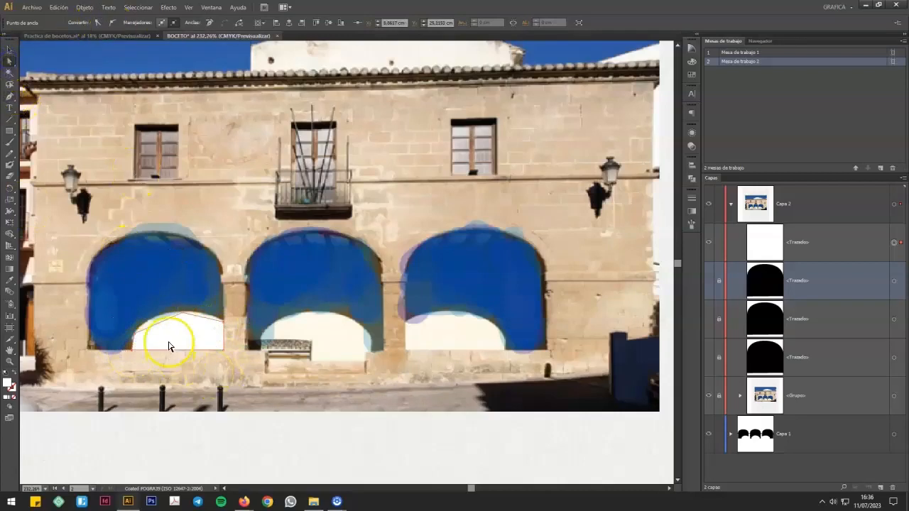
{"action": "left_click_drag", "start_coordinate": [184, 317], "coordinate": [184, 313]}
{"action": "left_click", "coordinate": [113, 22]}
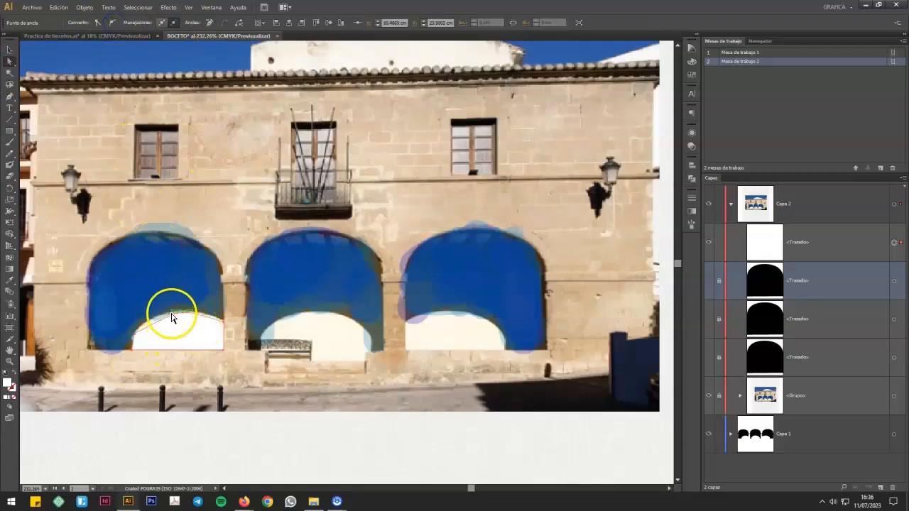
{"action": "left_click_drag", "start_coordinate": [168, 317], "coordinate": [210, 315]}
{"action": "left_click", "coordinate": [246, 381]}
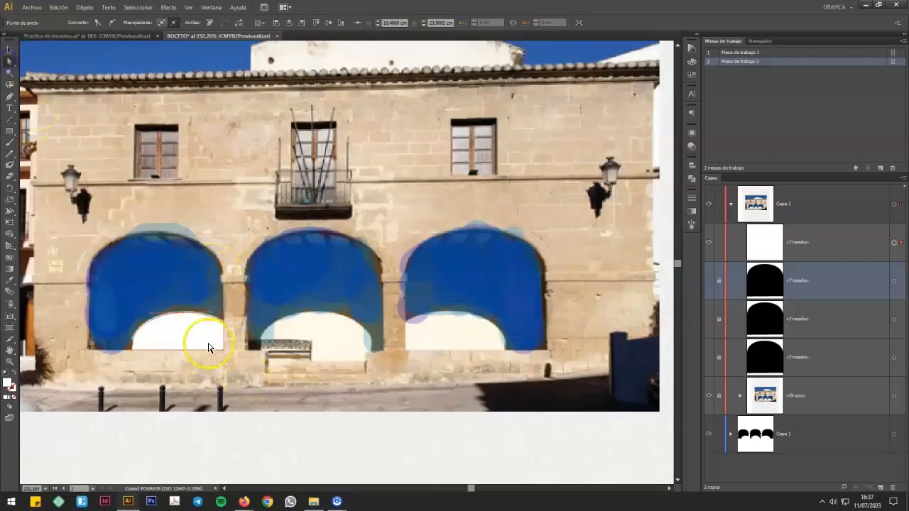
{"action": "left_click", "coordinate": [325, 331]}
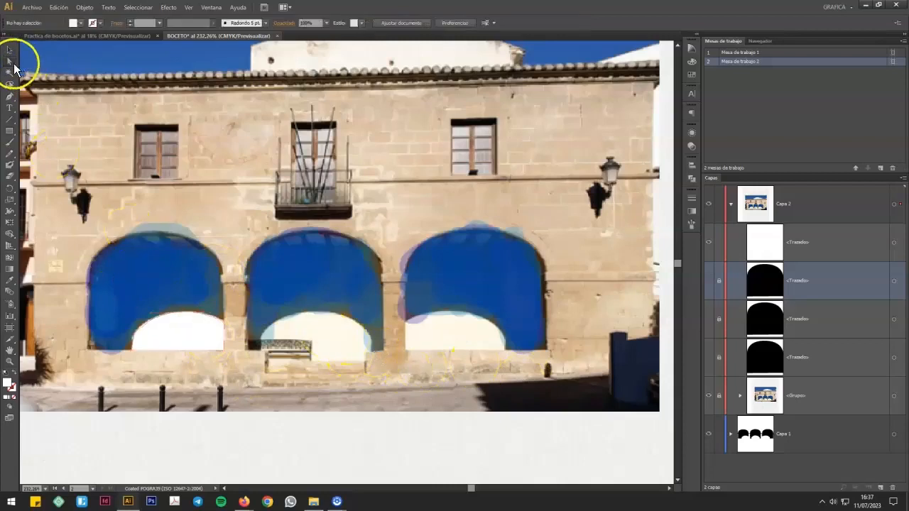
Step: Trace the light area at the base of the middle arch as a closed white shape with the Pen tool
{"action": "left_click", "coordinate": [9, 95]}
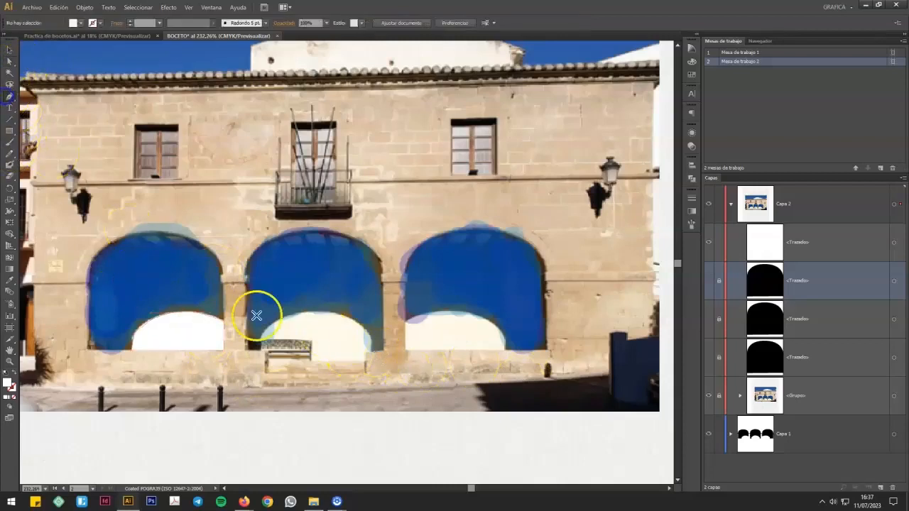
{"action": "left_click_drag", "start_coordinate": [262, 353], "coordinate": [261, 338]}
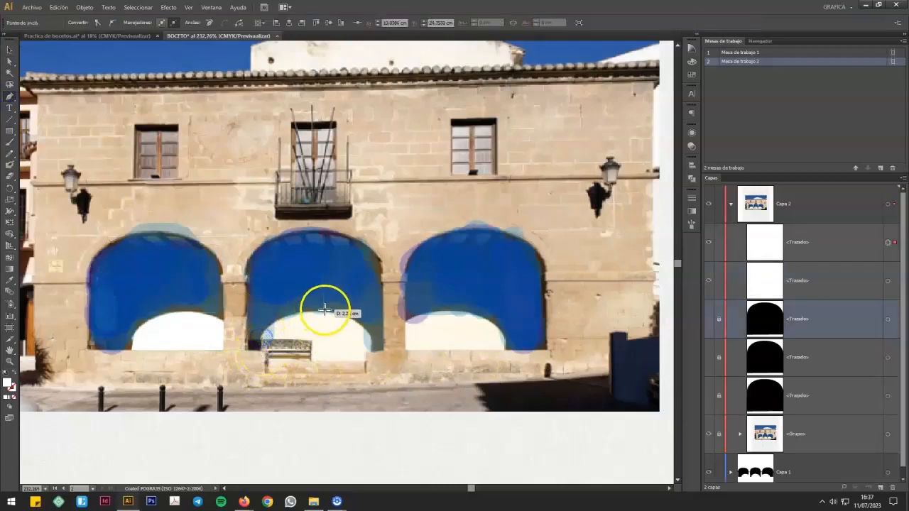
{"action": "left_click_drag", "start_coordinate": [315, 313], "coordinate": [315, 314]}
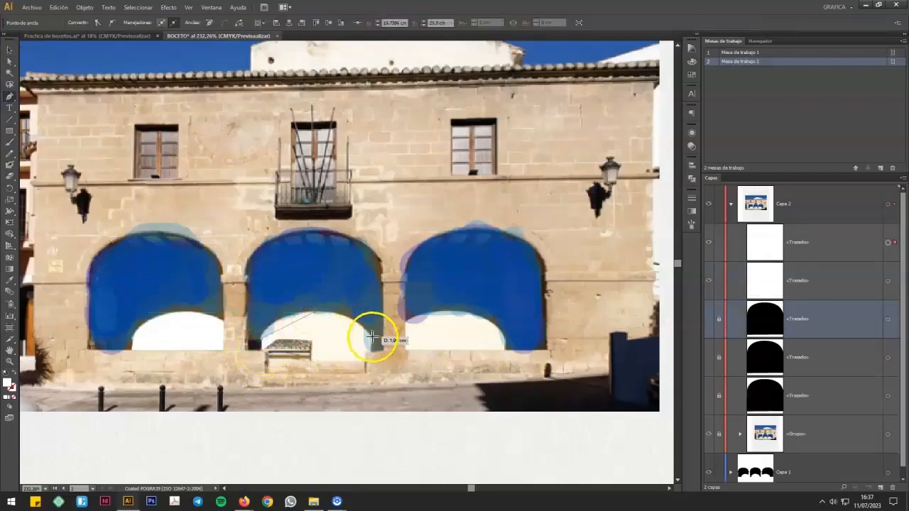
{"action": "left_click_drag", "start_coordinate": [369, 339], "coordinate": [373, 359]}
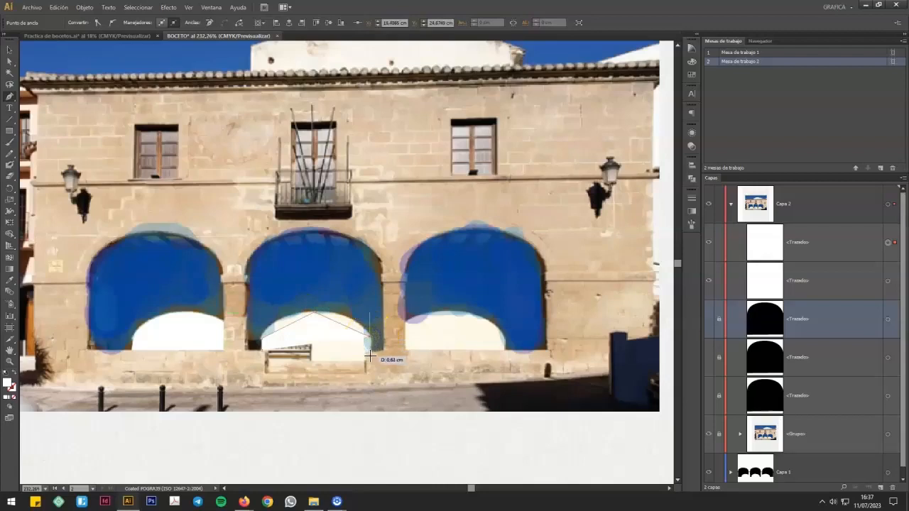
{"action": "left_click", "coordinate": [369, 355]}
{"action": "left_click", "coordinate": [262, 350]}
Step: Smooth the top anchor of the middle arch's white shape, widen its curve with both handles, and level the lower-right corner with the base
{"action": "left_click", "coordinate": [10, 62]}
{"action": "left_click", "coordinate": [316, 313]}
{"action": "left_click", "coordinate": [112, 22]}
{"action": "left_click_drag", "start_coordinate": [298, 311], "coordinate": [274, 312]}
{"action": "left_click_drag", "start_coordinate": [333, 311], "coordinate": [357, 311]}
{"action": "left_click_drag", "start_coordinate": [370, 357], "coordinate": [370, 351]}
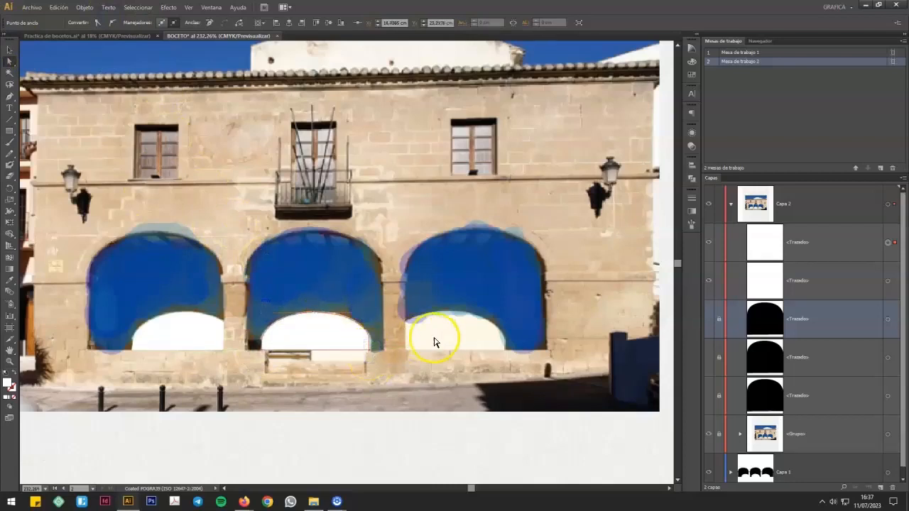
{"action": "left_click", "coordinate": [433, 340]}
Step: Trace the light area at the base of the right arch as a closed white shape with the Pen tool
{"action": "left_click", "coordinate": [10, 96]}
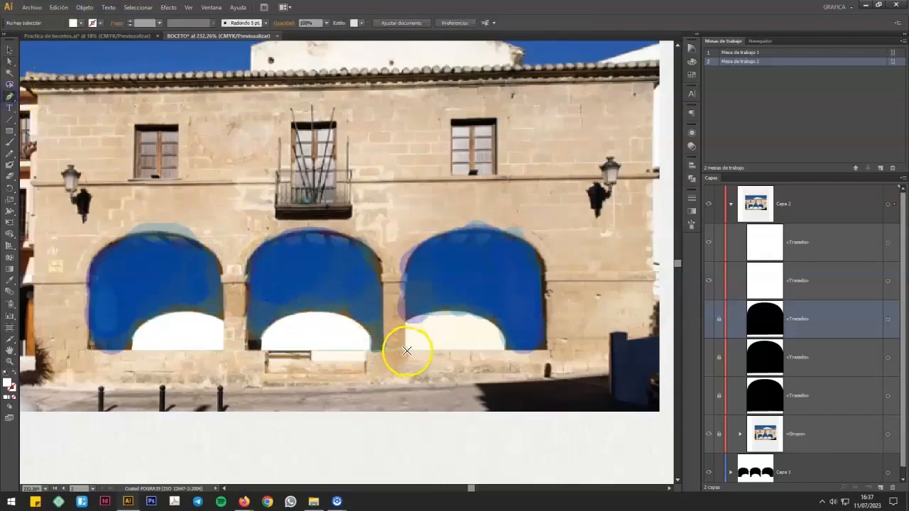
{"action": "left_click", "coordinate": [406, 350]}
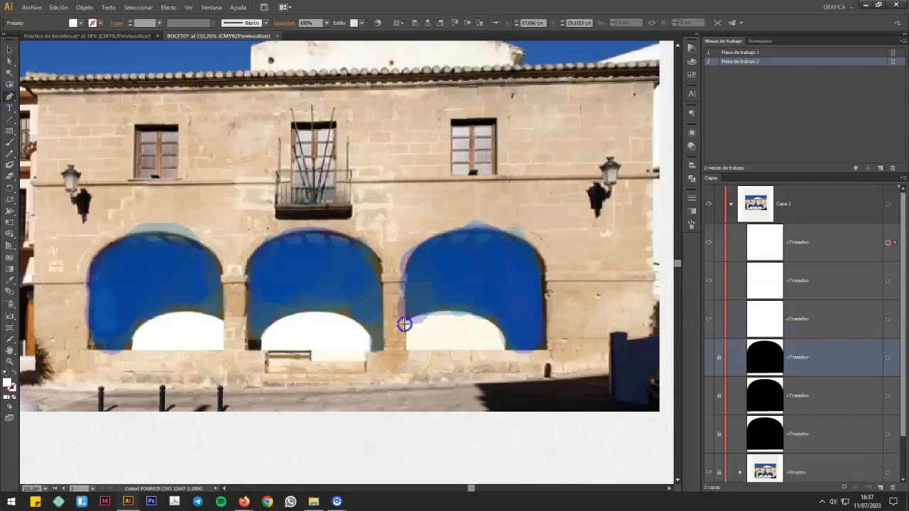
{"action": "left_click", "coordinate": [404, 324]}
{"action": "left_click", "coordinate": [455, 312]}
{"action": "left_click_drag", "start_coordinate": [503, 342], "coordinate": [501, 349]}
{"action": "left_click", "coordinate": [406, 350]}
Step: Convert the top anchor of the right arch's white shape to smooth and adjust its handles to match the light area's curve
{"action": "left_click", "coordinate": [9, 61]}
{"action": "left_click", "coordinate": [456, 317]}
{"action": "left_click", "coordinate": [111, 22]}
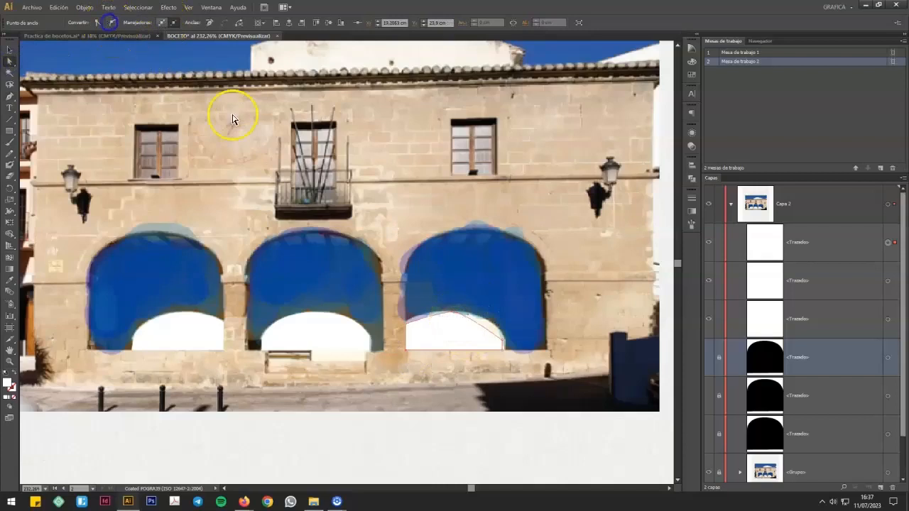
{"action": "left_click", "coordinate": [437, 313]}
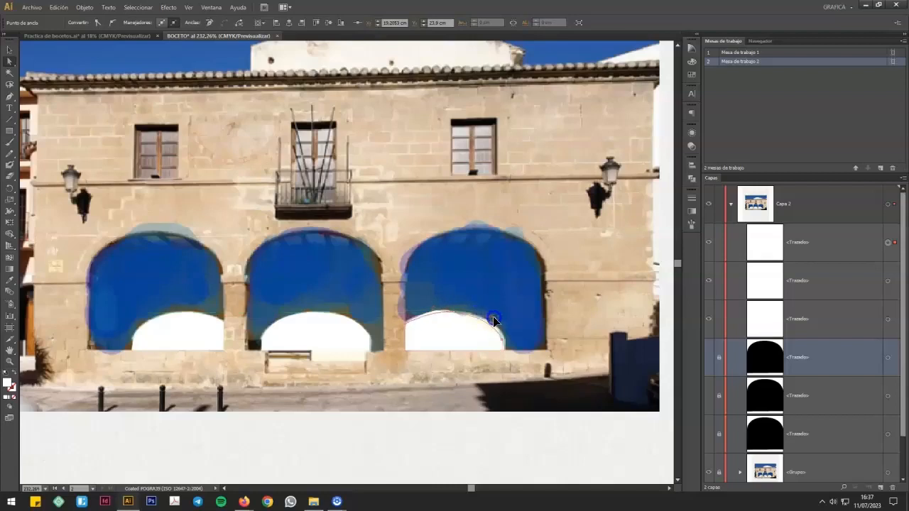
{"action": "left_click_drag", "start_coordinate": [501, 331], "coordinate": [417, 313]}
Step: Show the three hidden black arch paths beneath the white shapes in Capa 2
{"action": "left_click", "coordinate": [719, 395]}
{"action": "left_click", "coordinate": [707, 358]}
{"action": "left_click", "coordinate": [708, 396]}
{"action": "left_click", "coordinate": [709, 434]}
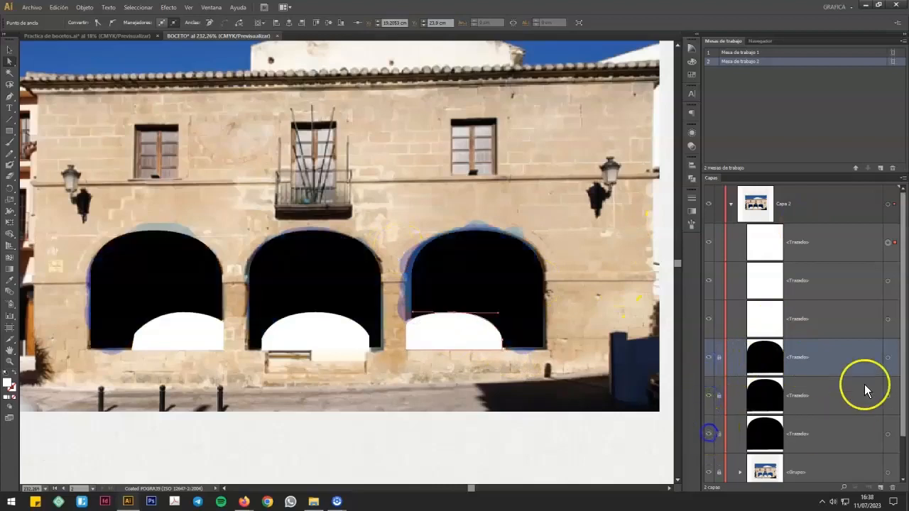
Step: Unlock the right black arch path and shift its white shape slightly right to line up with the arch's left edge
{"action": "left_click_drag", "start_coordinate": [902, 242], "coordinate": [902, 284]}
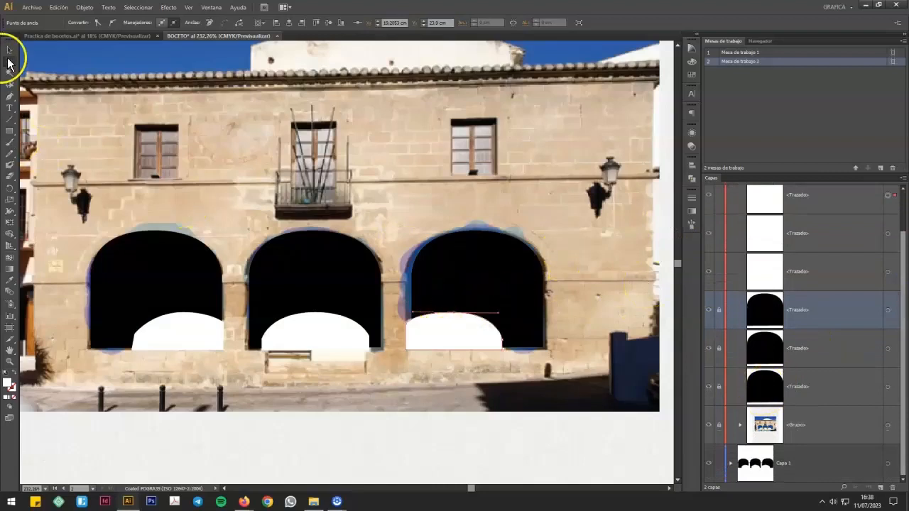
{"action": "left_click", "coordinate": [142, 67]}
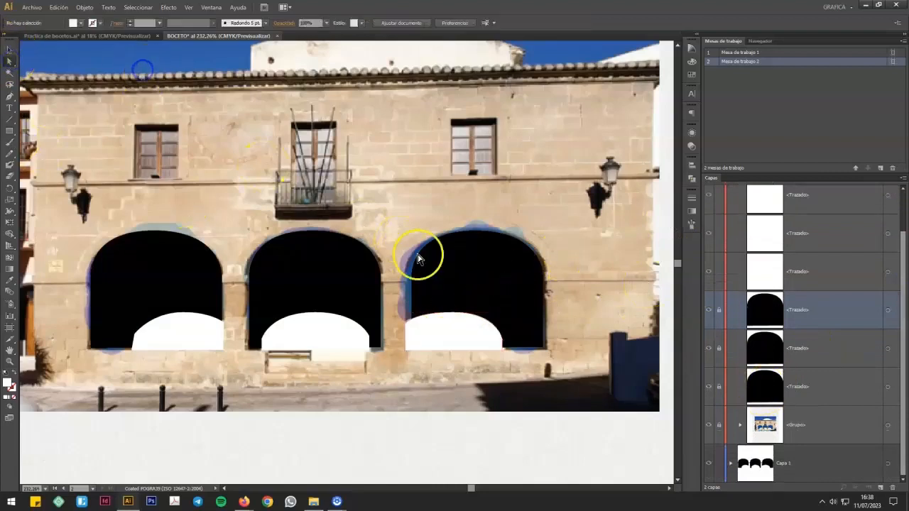
{"action": "left_click", "coordinate": [494, 284]}
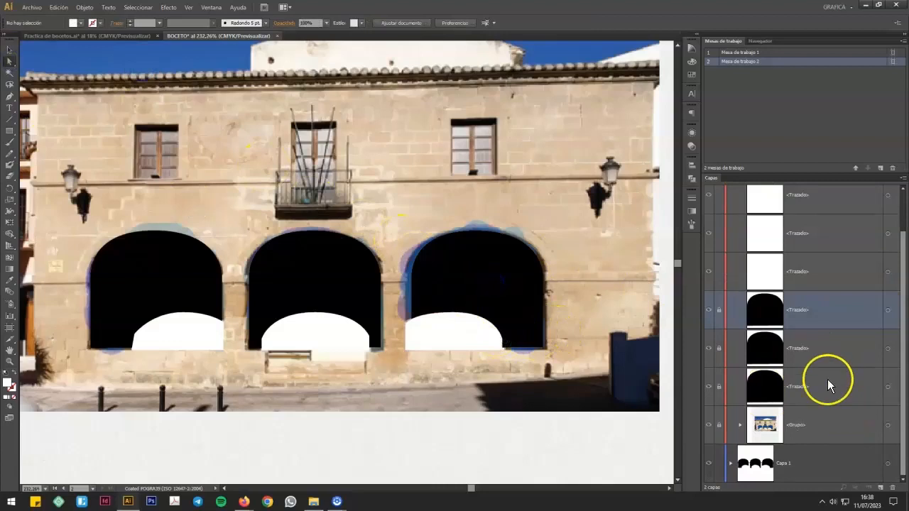
{"action": "left_click", "coordinate": [720, 313]}
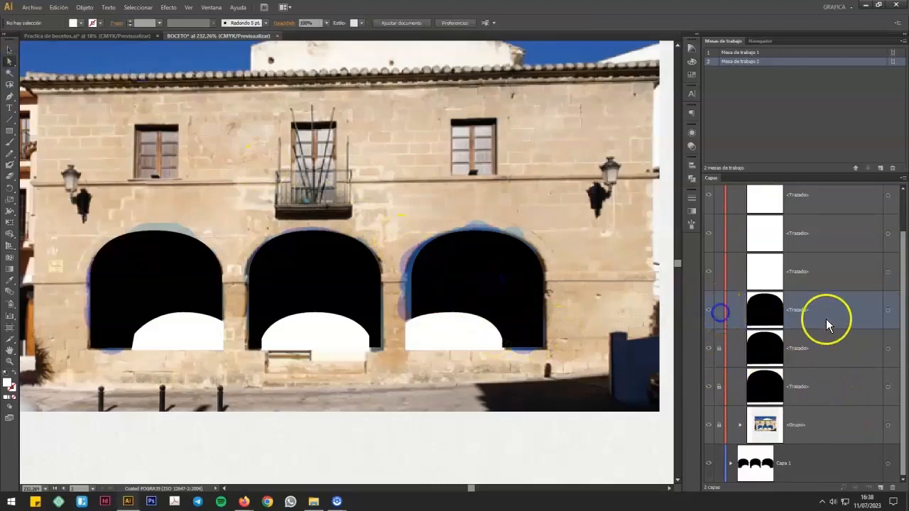
{"action": "left_click", "coordinate": [891, 314]}
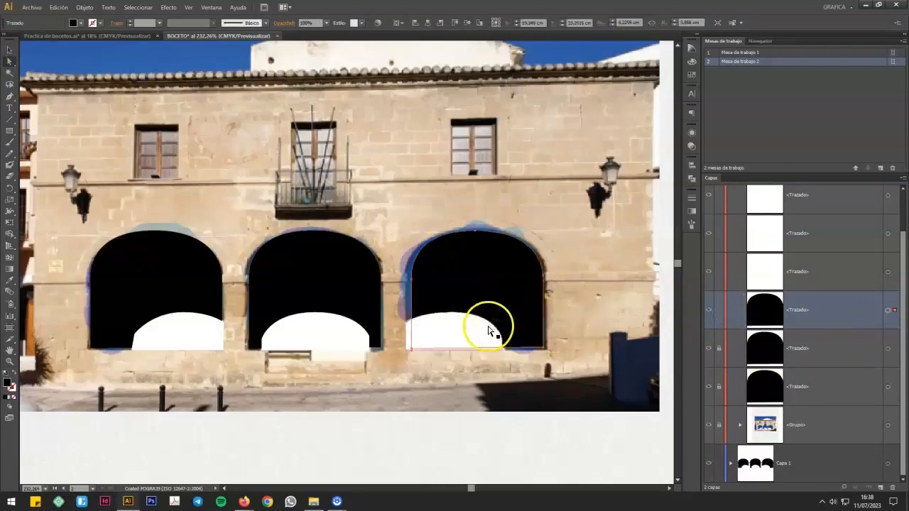
{"action": "left_click_drag", "start_coordinate": [457, 335], "coordinate": [465, 338]}
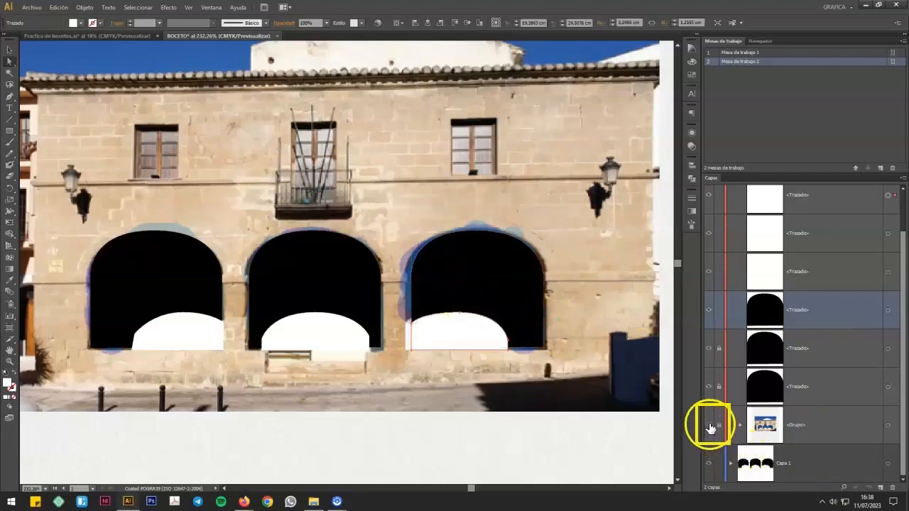
Step: Hide the photo group in Capa 2 and deselect everything so only the arch shapes remain in view
{"action": "left_click", "coordinate": [709, 427]}
{"action": "left_click", "coordinate": [710, 427]}
{"action": "left_click", "coordinate": [711, 427]}
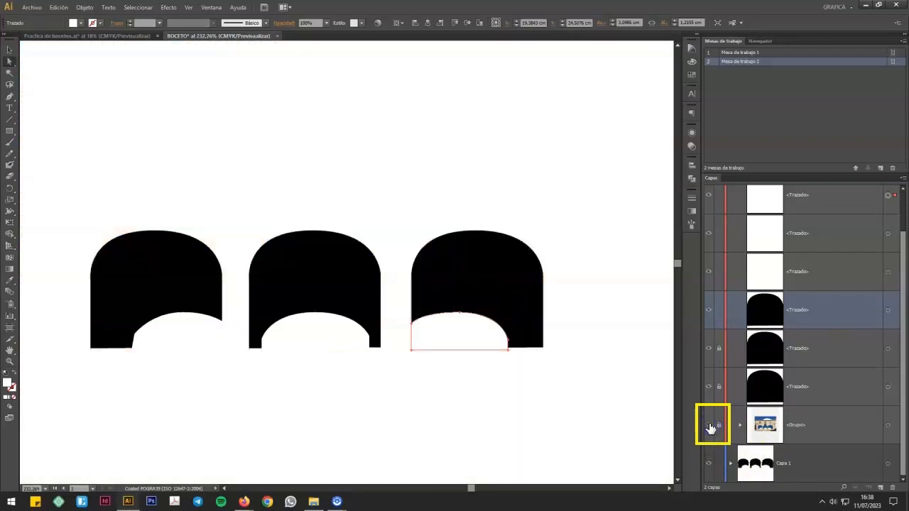
{"action": "left_click", "coordinate": [577, 409]}
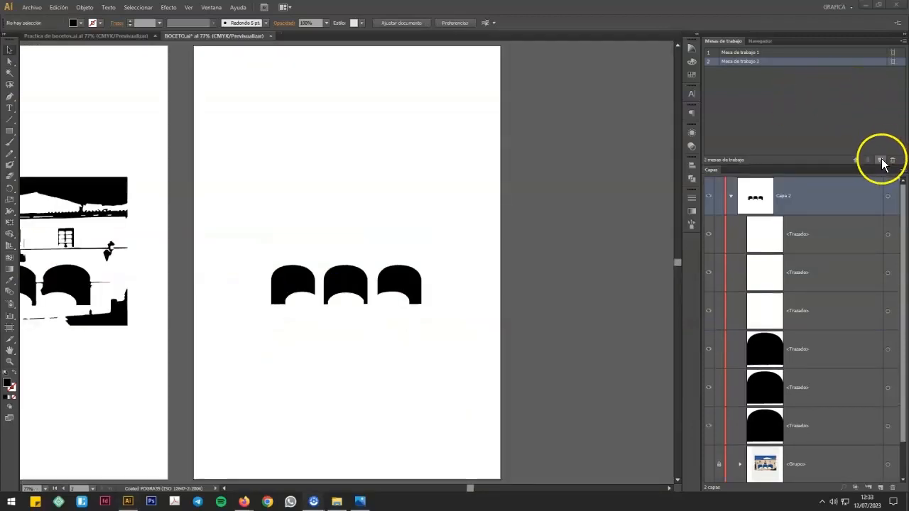
Step: Add a third artboard, view it, and return to Mesa de trabajo 2
{"action": "left_click", "coordinate": [879, 160]}
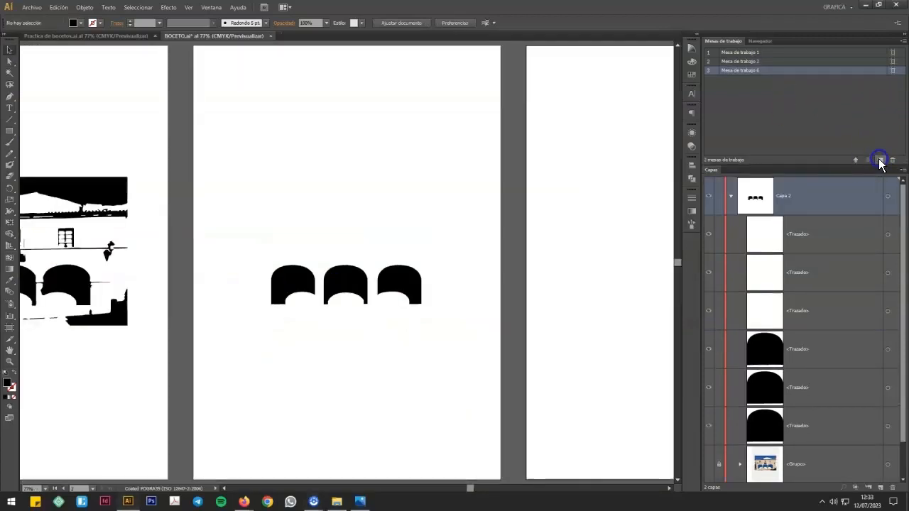
{"action": "double_click", "coordinate": [850, 72]}
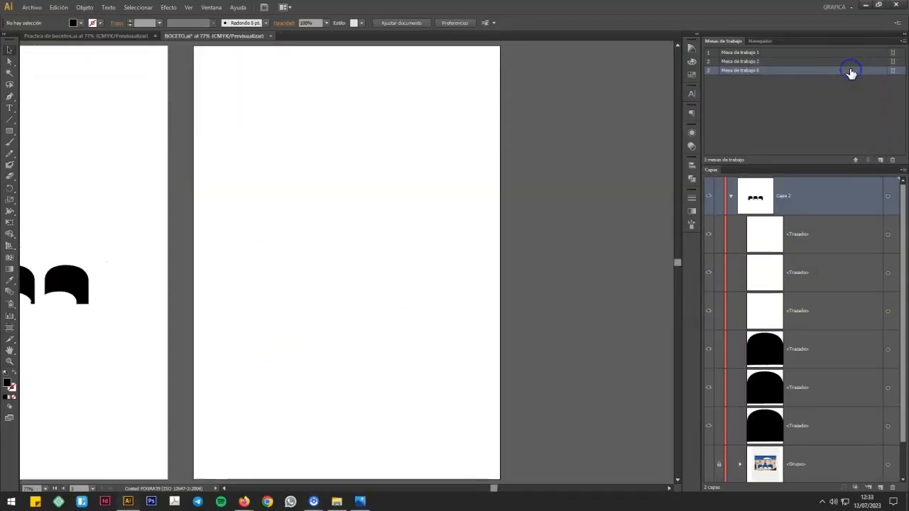
{"action": "double_click", "coordinate": [849, 61]}
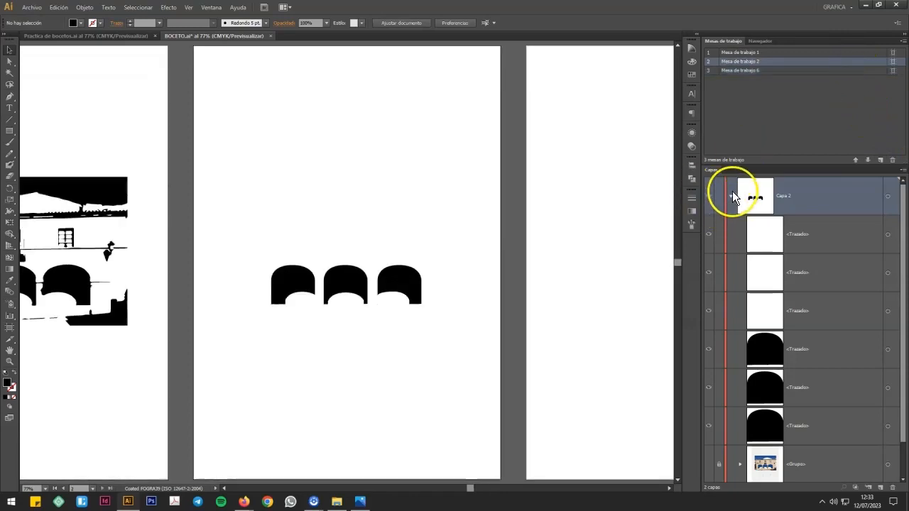
Step: Copy all the arch shapes from Mesa de trabajo 2 and paste them into a new layer on the third artboard
{"action": "left_click", "coordinate": [731, 195]}
{"action": "left_click_drag", "start_coordinate": [246, 234], "coordinate": [420, 311]}
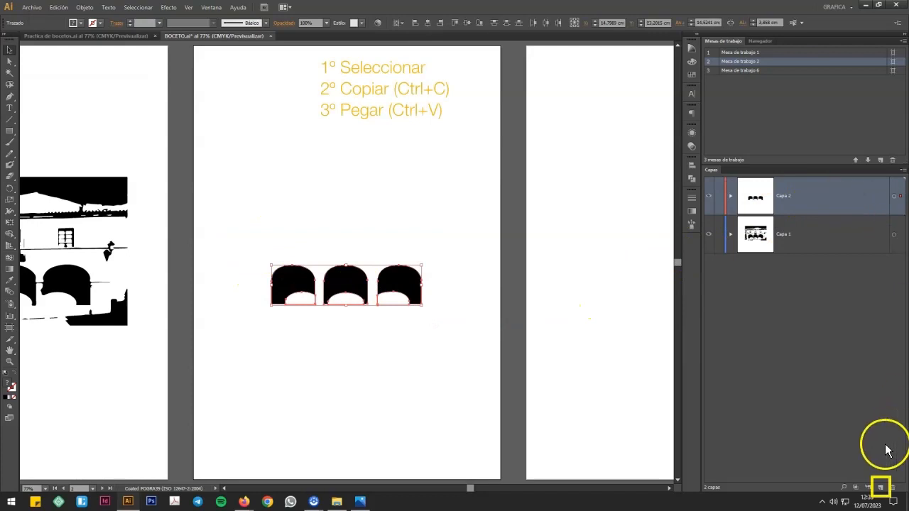
{"action": "left_click", "coordinate": [880, 487]}
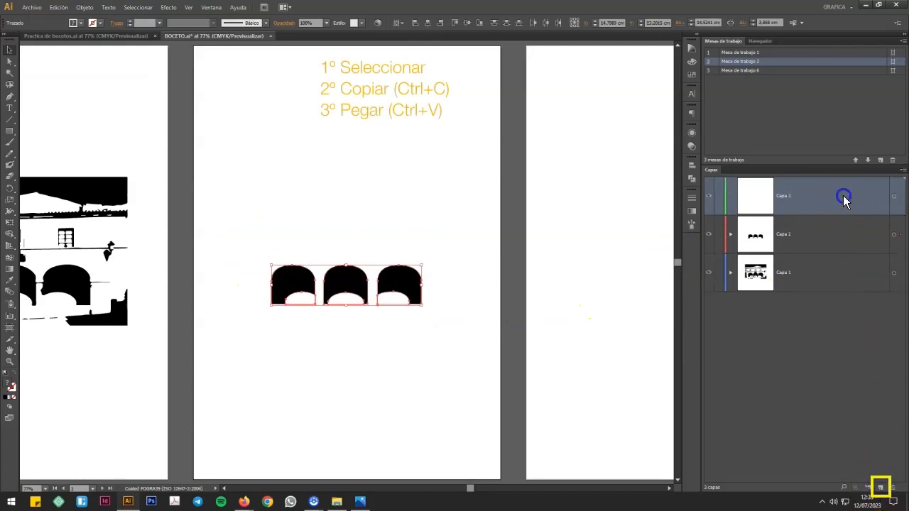
{"action": "left_click", "coordinate": [894, 196]}
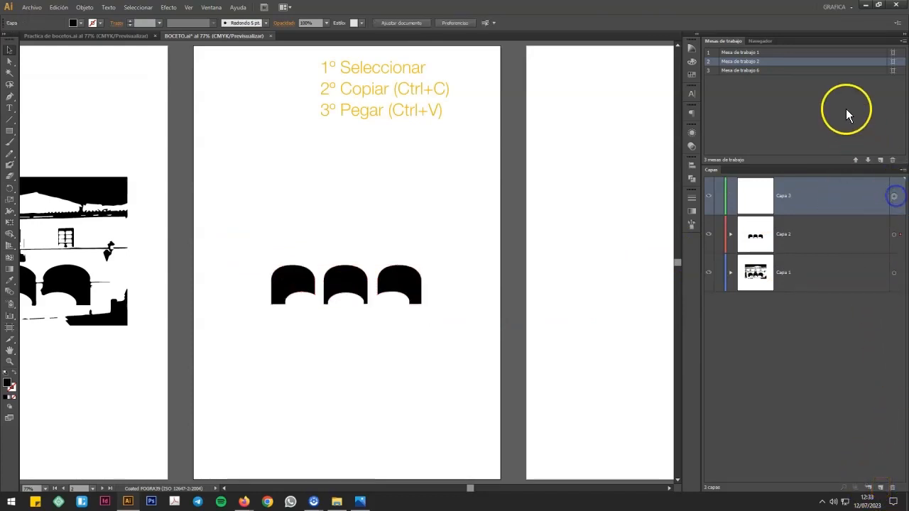
{"action": "double_click", "coordinate": [838, 71]}
{"action": "left_click", "coordinate": [38, 11]}
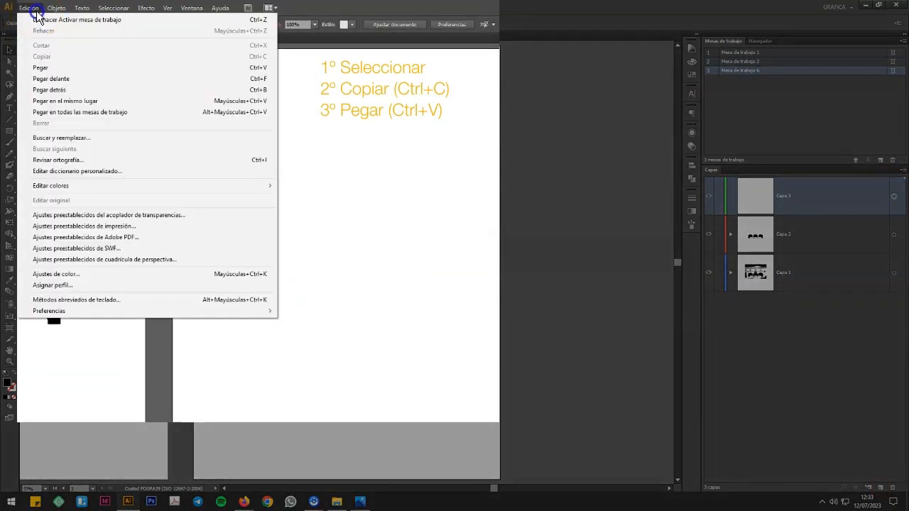
{"action": "left_click", "coordinate": [63, 73]}
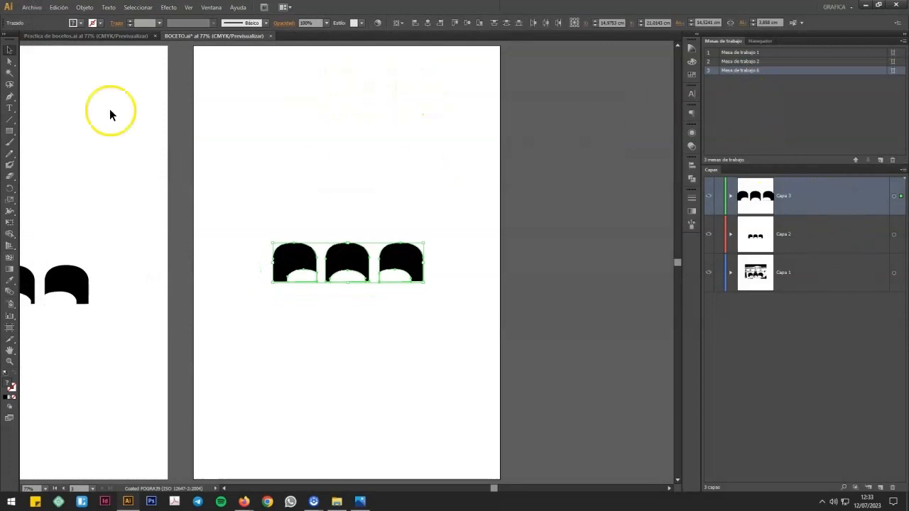
Step: Select all the pasted arches and scale them up proportionally to about 22 cm wide
{"action": "left_click", "coordinate": [10, 51]}
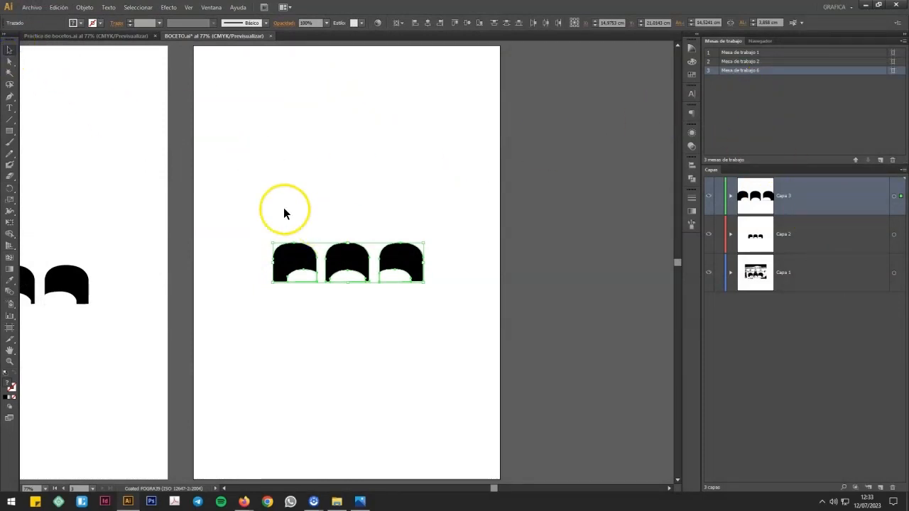
{"action": "left_click_drag", "start_coordinate": [230, 184], "coordinate": [463, 336]}
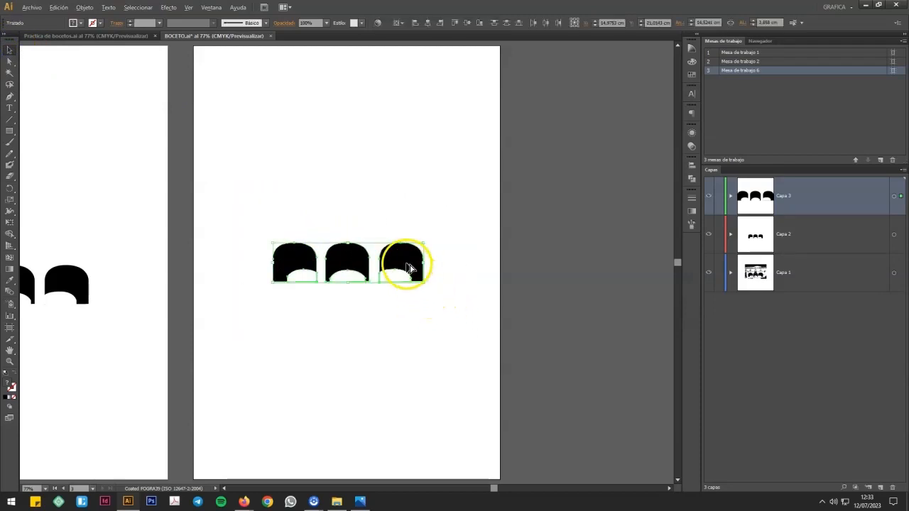
{"action": "left_click_drag", "start_coordinate": [424, 284], "coordinate": [503, 341]}
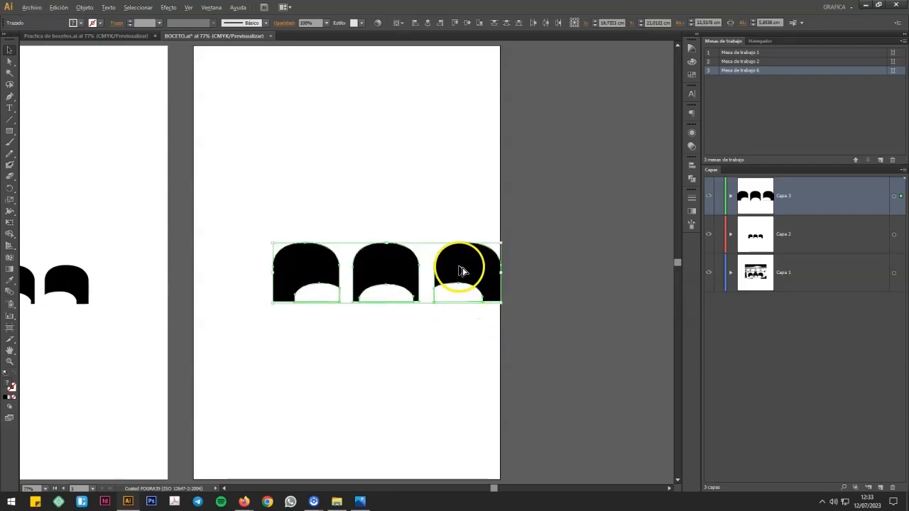
Step: Duplicate the enlarged row of arches downward into overlapping rows, staggering each copy sideways
{"action": "left_click_drag", "start_coordinate": [459, 271], "coordinate": [455, 355]}
{"action": "left_click", "coordinate": [454, 341]}
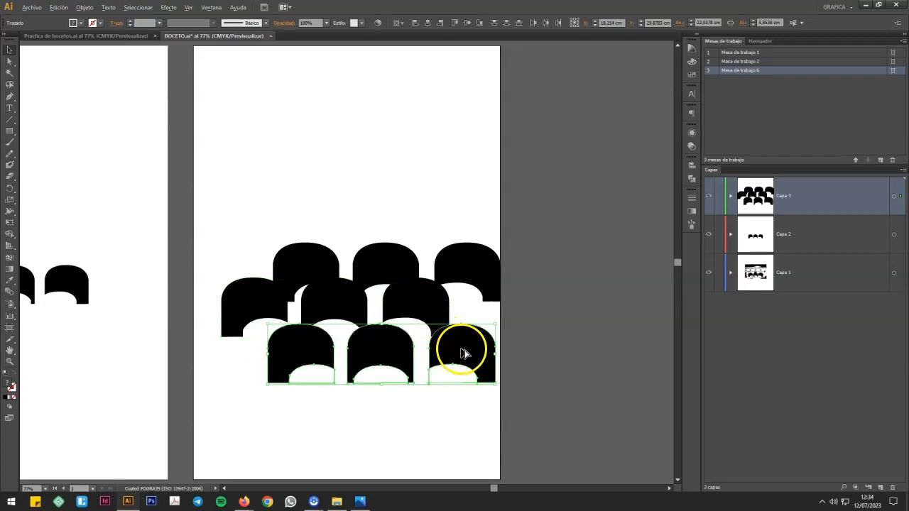
{"action": "left_click_drag", "start_coordinate": [462, 352], "coordinate": [400, 384]}
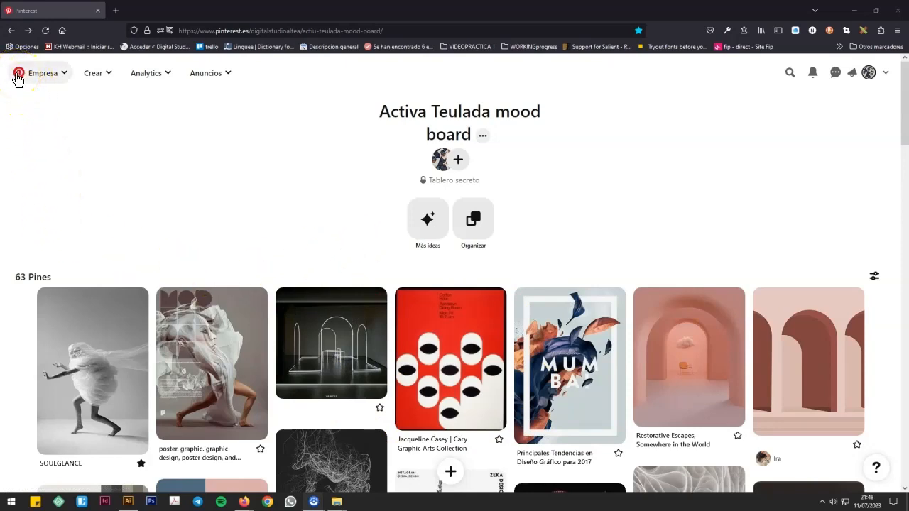
Step: Switch to Pinterest in the browser, browse the Activa Teulada mood board, and open the Jacqueline Casey poster pin
{"action": "left_click_drag", "start_coordinate": [905, 87], "coordinate": [904, 189]}
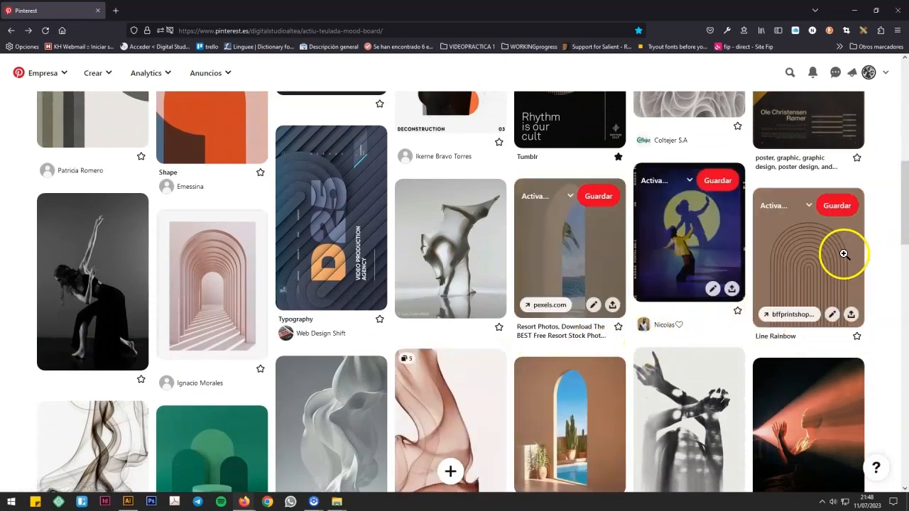
{"action": "left_click_drag", "start_coordinate": [902, 197], "coordinate": [900, 127]}
{"action": "left_click", "coordinate": [481, 203]}
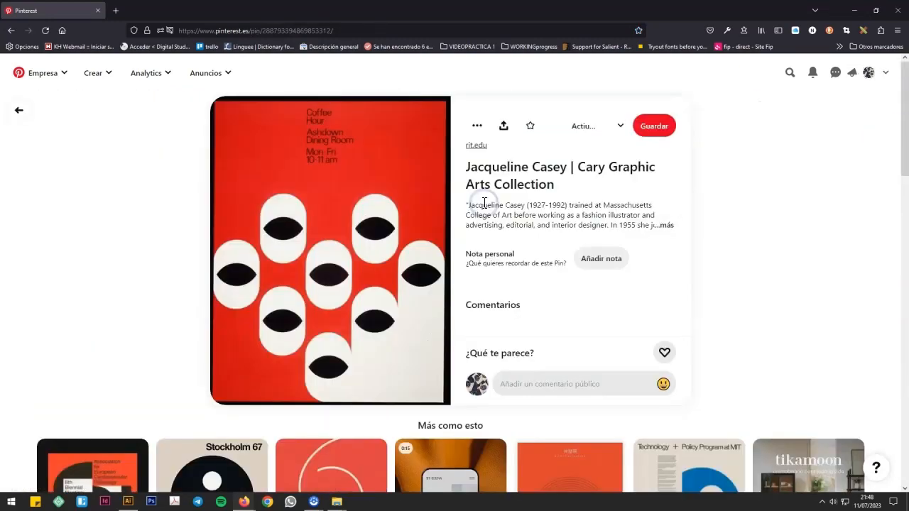
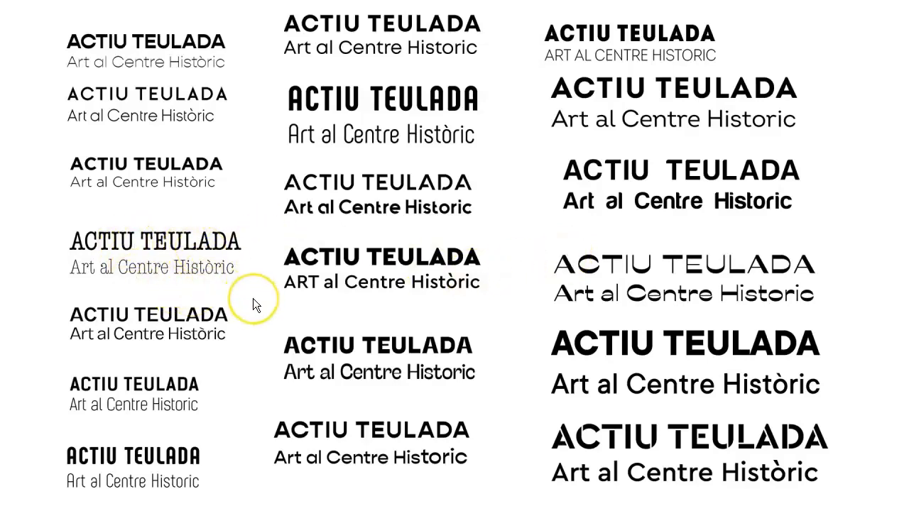
Step: Draw a text frame about 23 × 10.8 cm near the top of Mesa de trabajo 4 and paste the title ACTIVA TEULADA
{"action": "key", "text": "Right"}
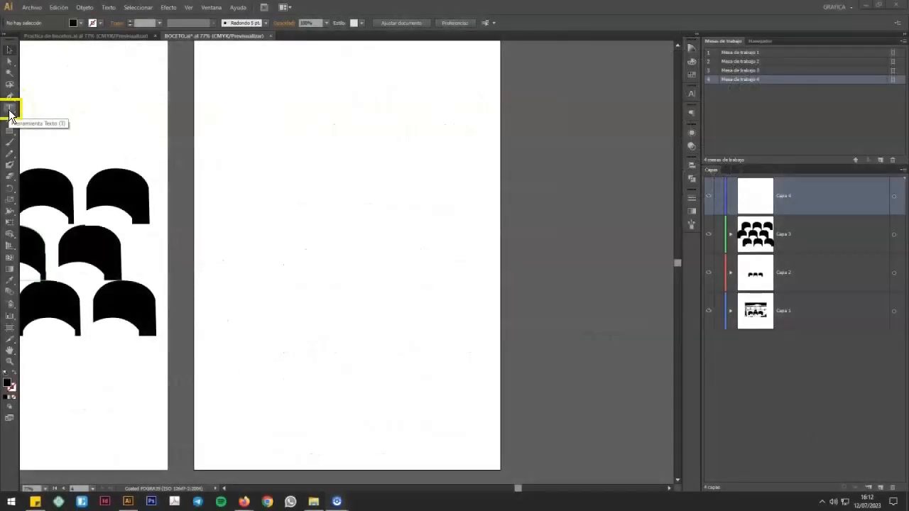
{"action": "left_click", "coordinate": [12, 112]}
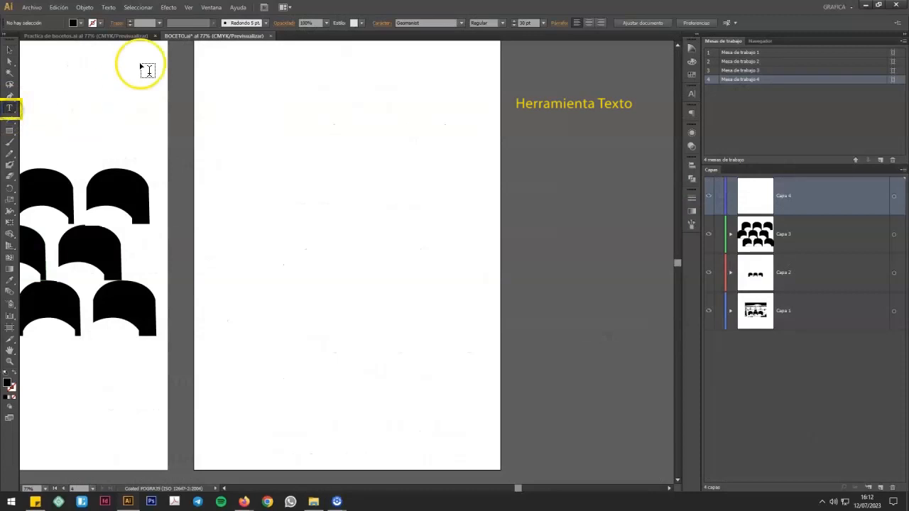
{"action": "left_click_drag", "start_coordinate": [213, 69], "coordinate": [450, 179]}
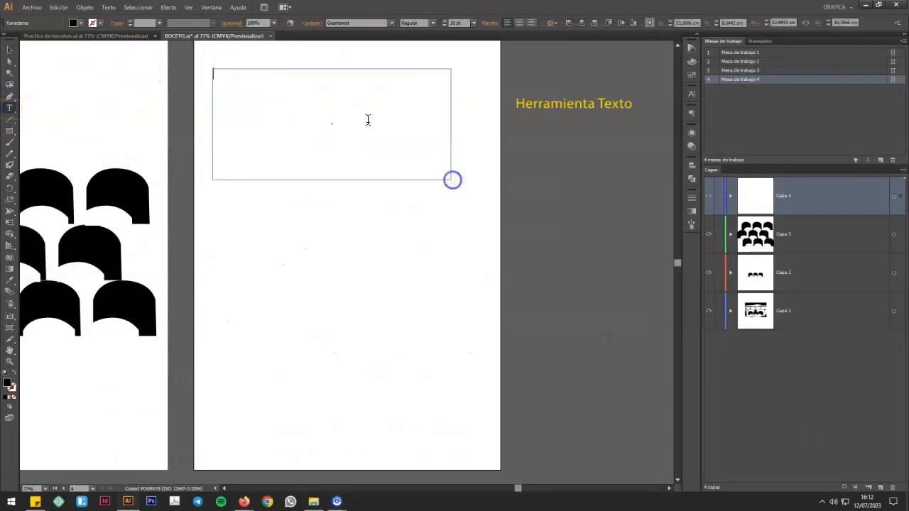
{"action": "key", "text": "ctrl+v"}
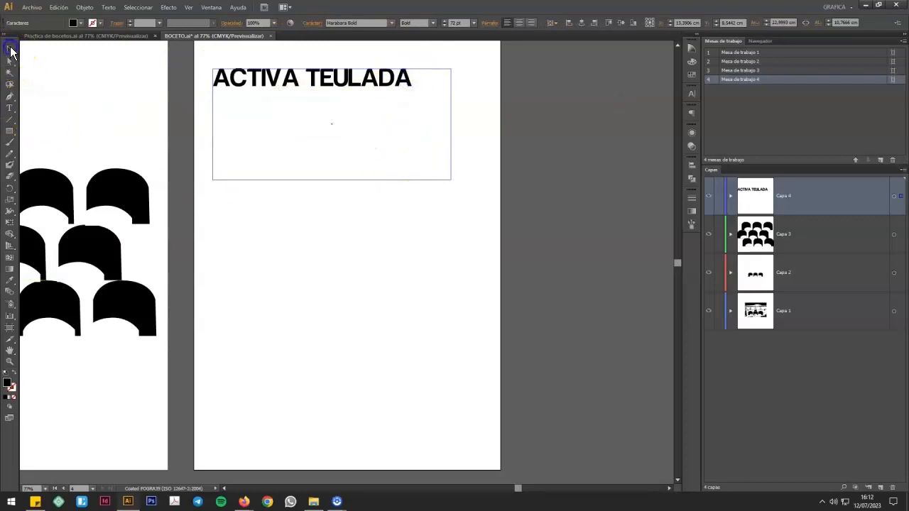
{"action": "left_click", "coordinate": [9, 50]}
Step: Draw a text frame about 24.6 × 12 cm below the title and paste ART AL CENTRE HISTÒRIC from the sticky note
{"action": "left_click", "coordinate": [9, 107]}
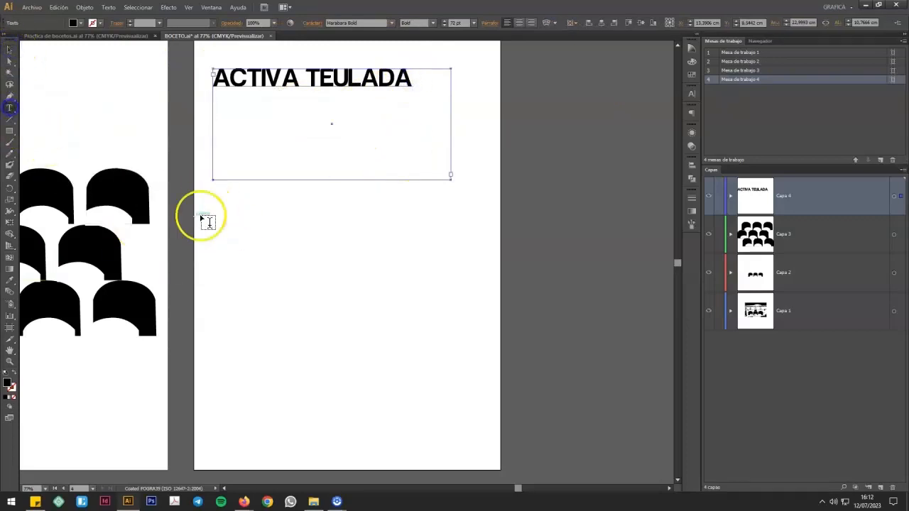
{"action": "left_click_drag", "start_coordinate": [214, 191], "coordinate": [468, 315]}
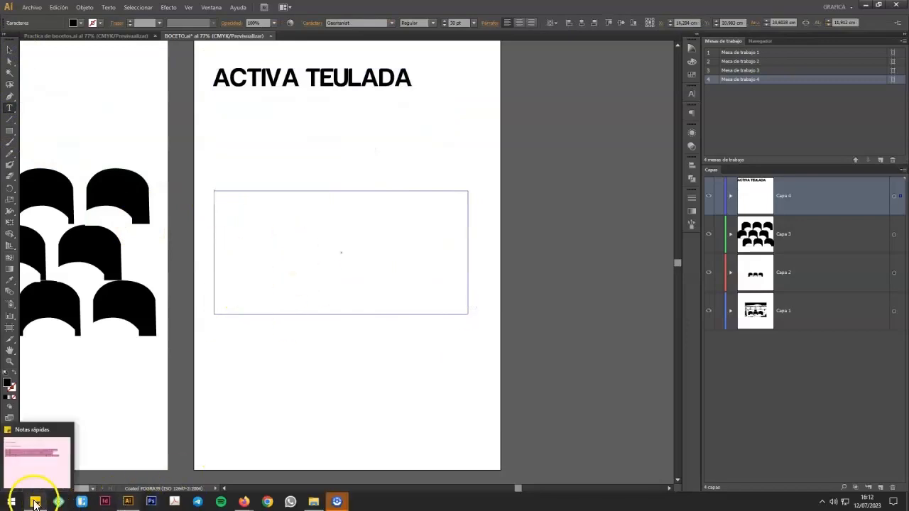
{"action": "left_click", "coordinate": [36, 501]}
{"action": "left_click", "coordinate": [580, 191]}
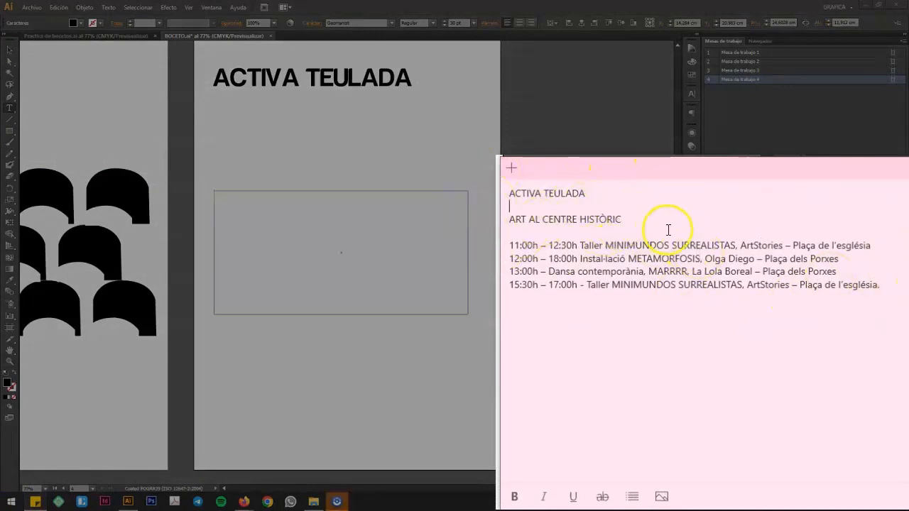
{"action": "left_click_drag", "start_coordinate": [637, 221], "coordinate": [506, 220]}
{"action": "key", "text": "ctrl+c"}
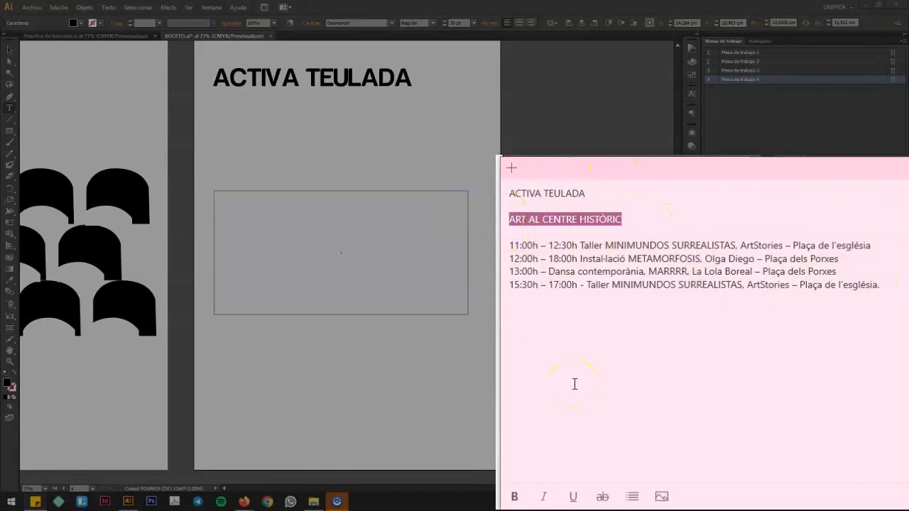
{"action": "left_click", "coordinate": [309, 242]}
{"action": "key", "text": "ctrl+v"}
Step: Set the ART AL CENTRE HISTÒRIC text to 72 pt
{"action": "left_click", "coordinate": [343, 214]}
{"action": "left_click_drag", "start_coordinate": [336, 197], "coordinate": [206, 199]}
{"action": "left_click", "coordinate": [505, 27]}
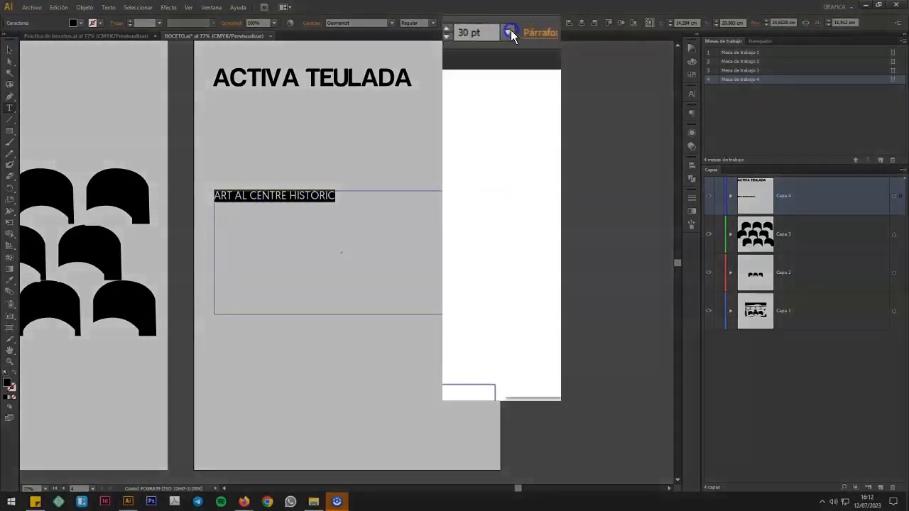
{"action": "left_click", "coordinate": [485, 26]}
{"action": "left_click", "coordinate": [557, 463]}
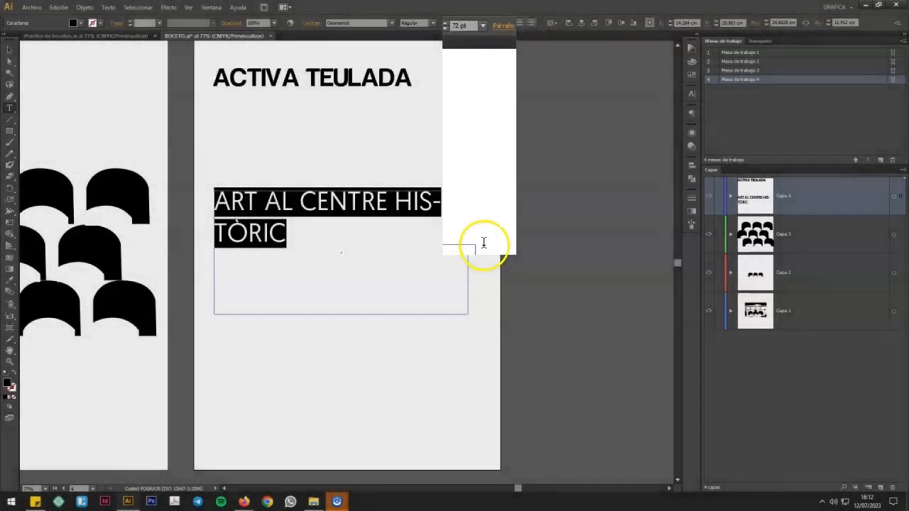
Step: Break the subtitle so HISTÒRIC sits on its own line, and move the text block slightly up toward the title
{"action": "left_click", "coordinate": [397, 209]}
{"action": "key", "text": "Return"}
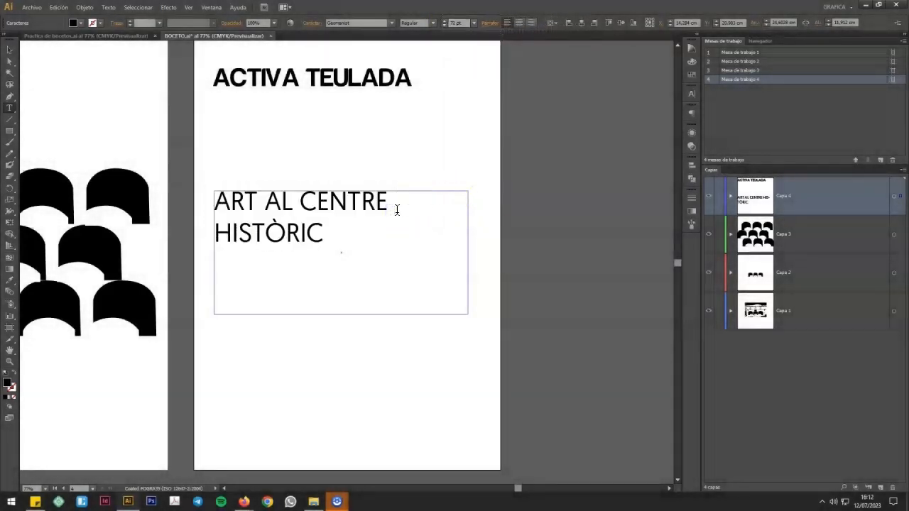
{"action": "left_click", "coordinate": [9, 49]}
{"action": "left_click_drag", "start_coordinate": [285, 206], "coordinate": [281, 184]}
{"action": "left_click", "coordinate": [349, 331]}
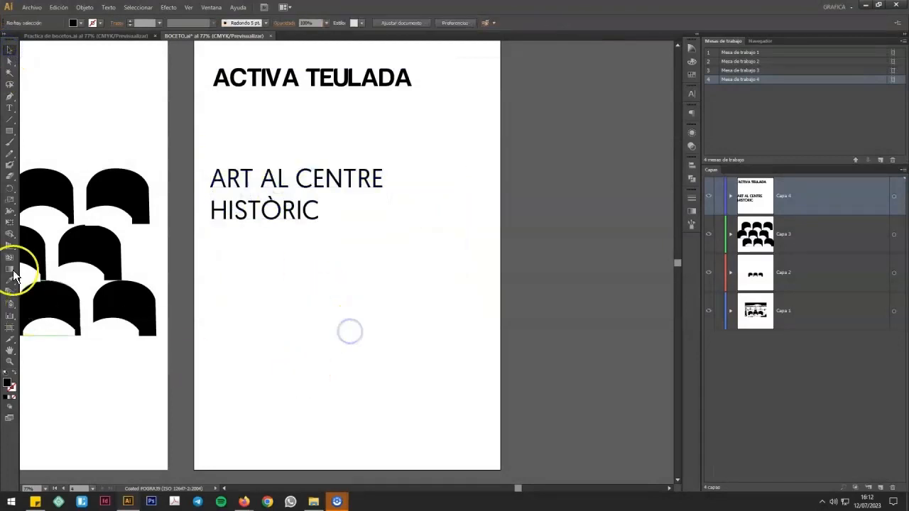
Step: Draw a text frame about 24.5 × 13.3 cm in the lower part of the artboard and set its font size to 21 pt
{"action": "left_click", "coordinate": [10, 109]}
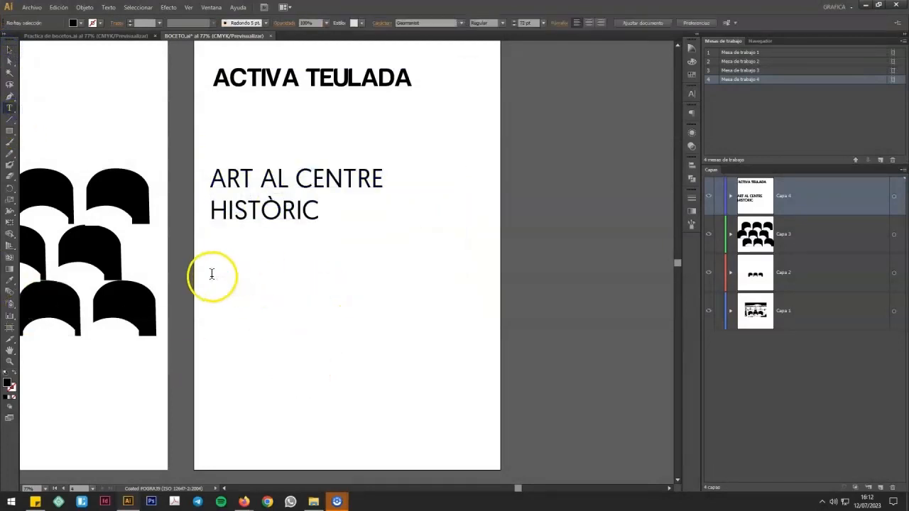
{"action": "left_click_drag", "start_coordinate": [212, 305], "coordinate": [463, 442]}
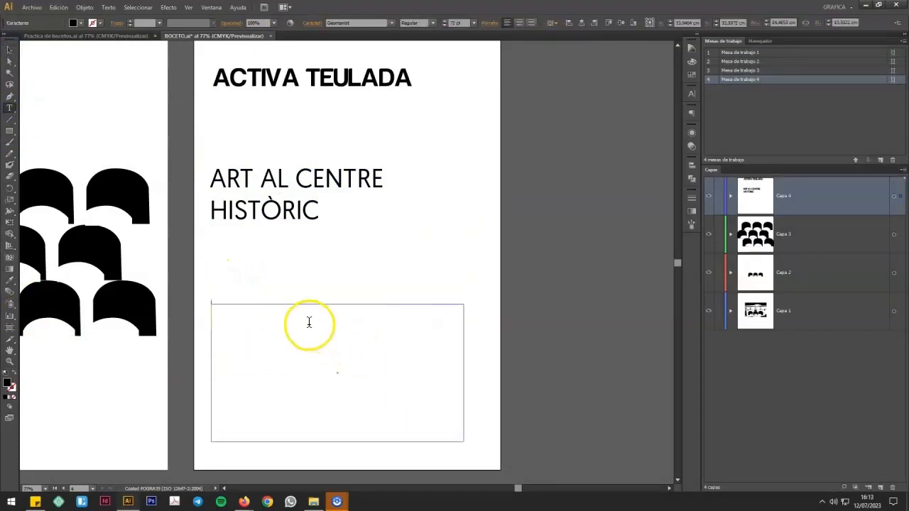
{"action": "left_click", "coordinate": [475, 23]}
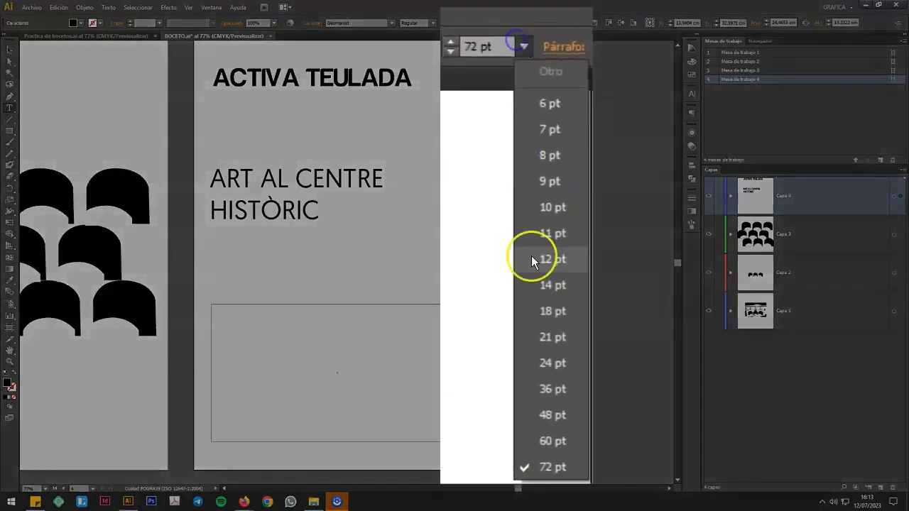
{"action": "left_click", "coordinate": [554, 331]}
Step: Copy the four timed activity lines from the sticky note and paste them into the lower text frame
{"action": "left_click", "coordinate": [35, 502]}
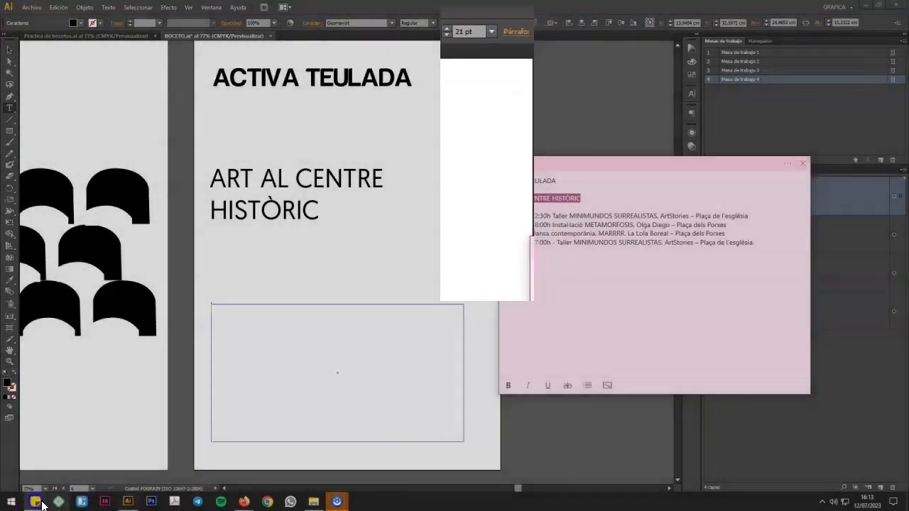
{"action": "left_click", "coordinate": [511, 318]}
{"action": "left_click_drag", "start_coordinate": [772, 247], "coordinate": [505, 214]}
{"action": "key", "text": "ctrl+c"}
{"action": "left_click", "coordinate": [336, 331]}
{"action": "key", "text": "ctrl+v"}
{"action": "left_click", "coordinate": [368, 365]}
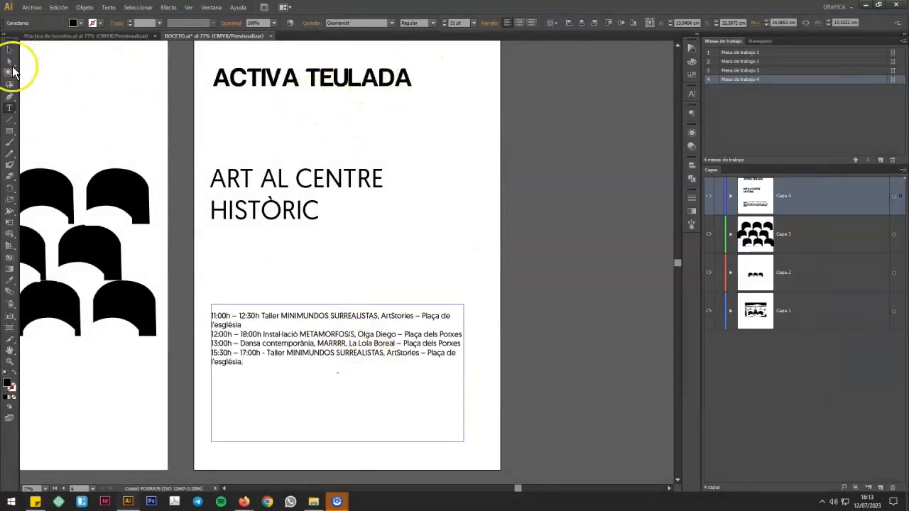
Step: Check the title's font and change the ART AL CENTRE HISTÒRIC text to the same typeface, Harabara Bold
{"action": "left_click", "coordinate": [10, 108]}
{"action": "left_click", "coordinate": [274, 79]}
{"action": "left_click_drag", "start_coordinate": [412, 78], "coordinate": [179, 65]}
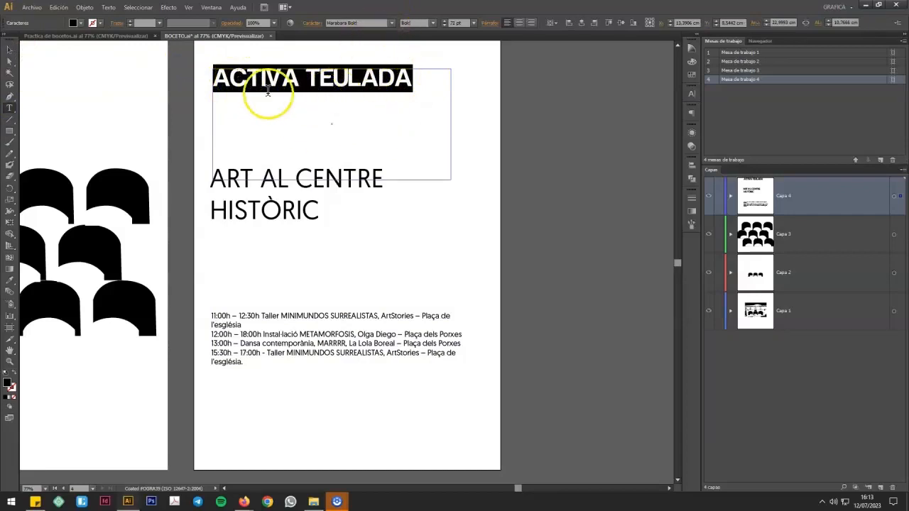
{"action": "left_click", "coordinate": [241, 81]}
{"action": "left_click", "coordinate": [301, 210]}
{"action": "left_click_drag", "start_coordinate": [320, 211], "coordinate": [205, 177]}
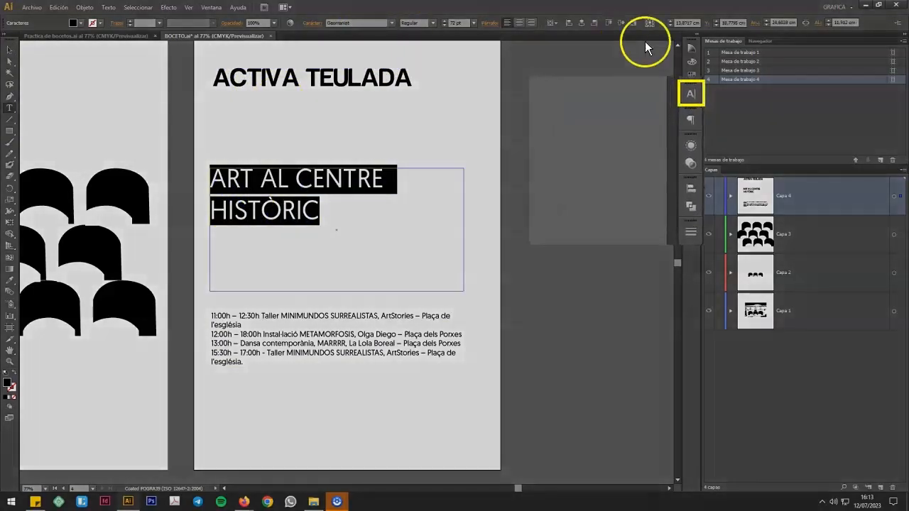
{"action": "left_click", "coordinate": [691, 93]}
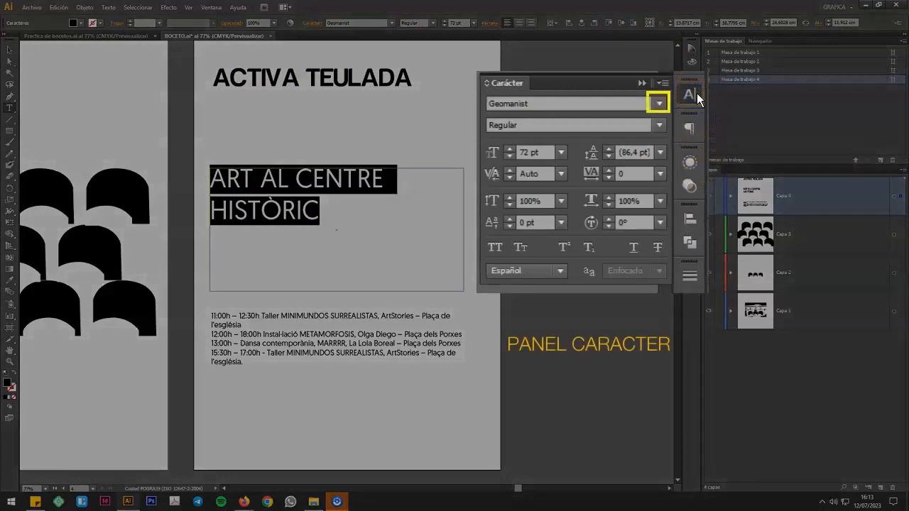
{"action": "left_click", "coordinate": [667, 100]}
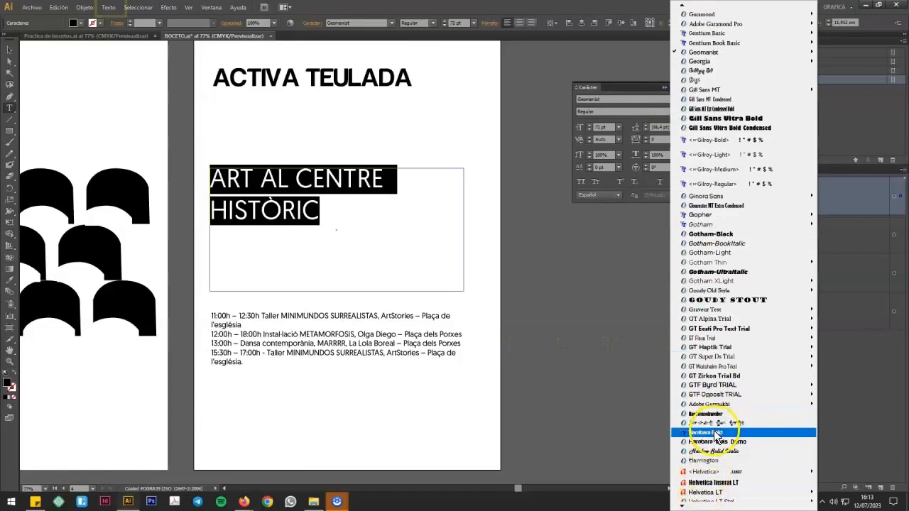
{"action": "left_click", "coordinate": [713, 431]}
Step: Convert the ART AL CENTRE HISTÒRIC text to lowercase
{"action": "left_click", "coordinate": [108, 7]}
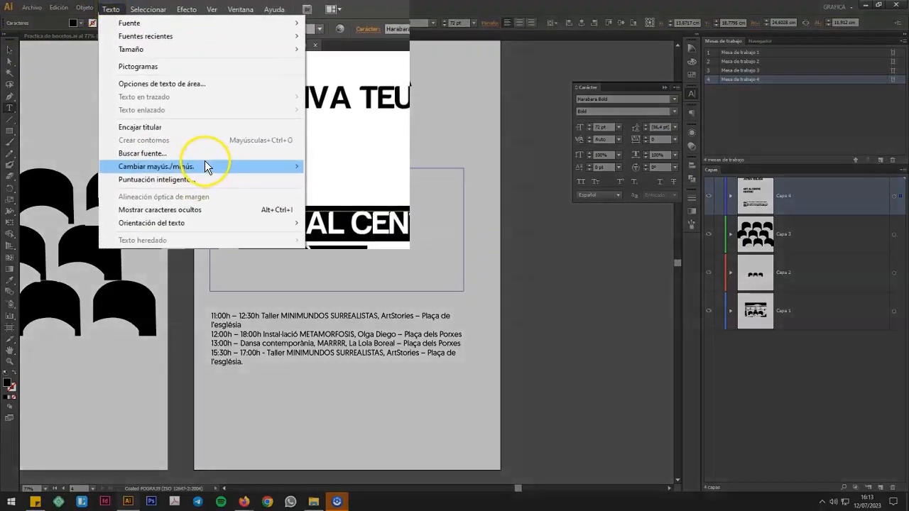
{"action": "mouse_move", "coordinate": [220, 178]}
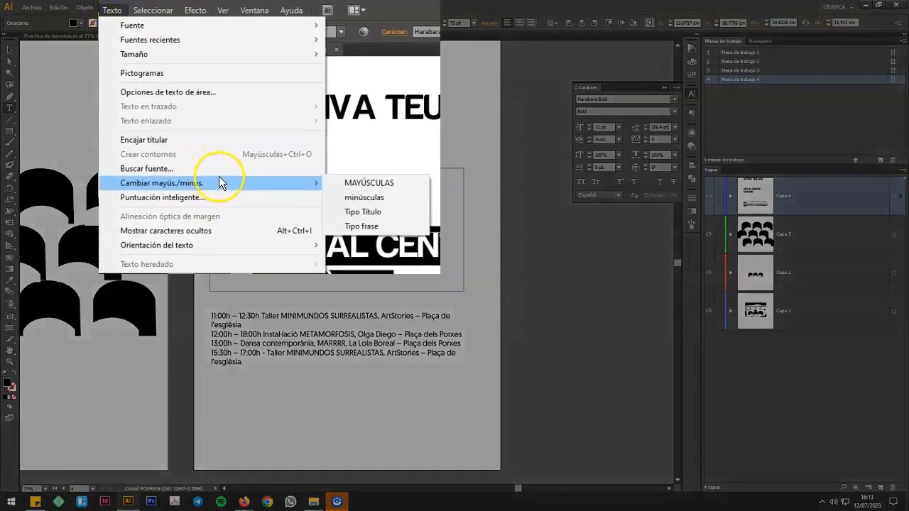
{"action": "left_click", "coordinate": [372, 182]}
{"action": "left_click", "coordinate": [9, 49]}
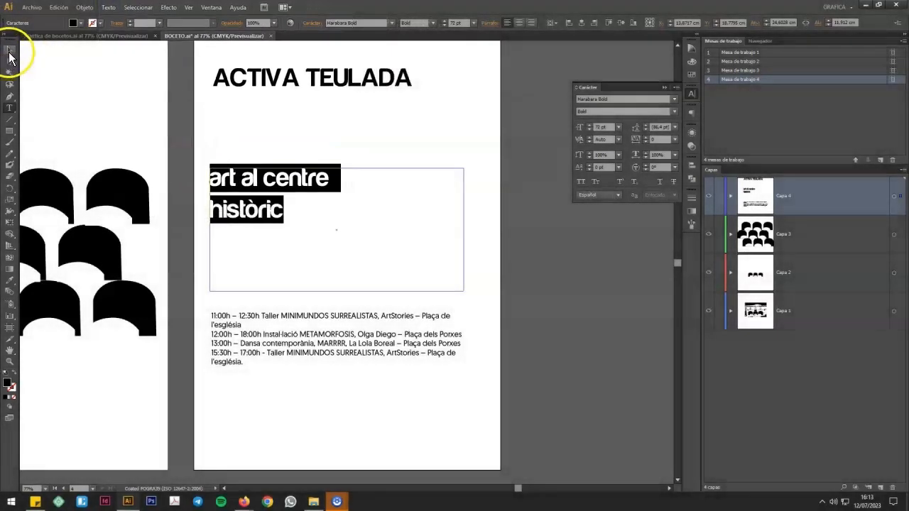
{"action": "left_click", "coordinate": [241, 333]}
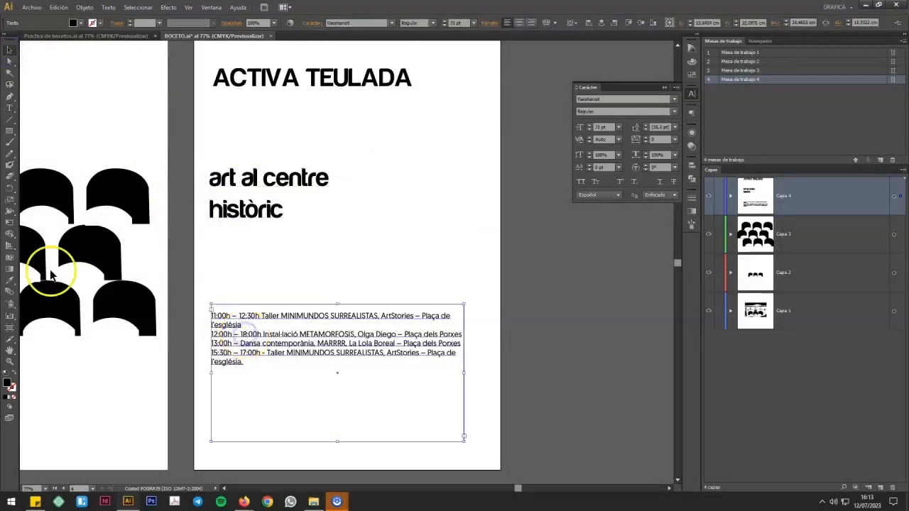
{"action": "left_click", "coordinate": [10, 107]}
{"action": "left_click", "coordinate": [250, 365]}
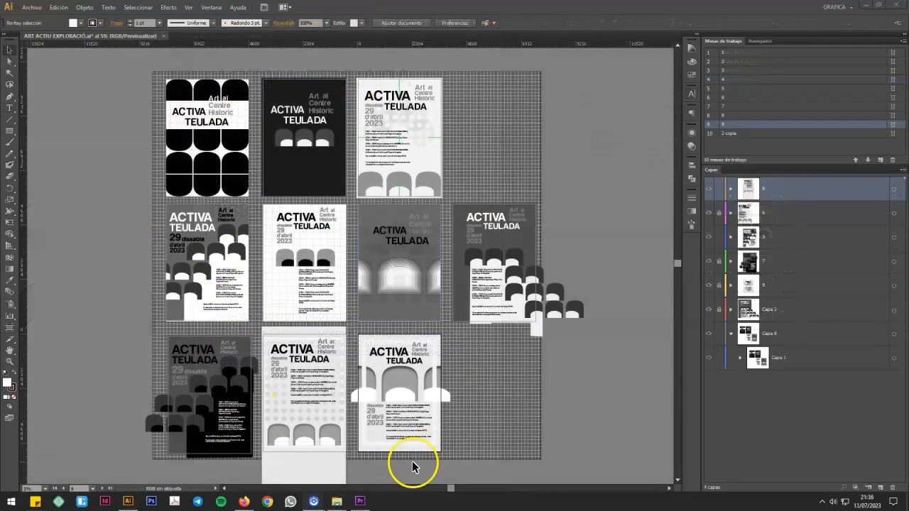
Step: Examine the poster variants on artboards 1 to 7 of the ART ACTIU-EXPLORACIÓ document one by one, returning to artboard 3
{"action": "left_click", "coordinate": [155, 368]}
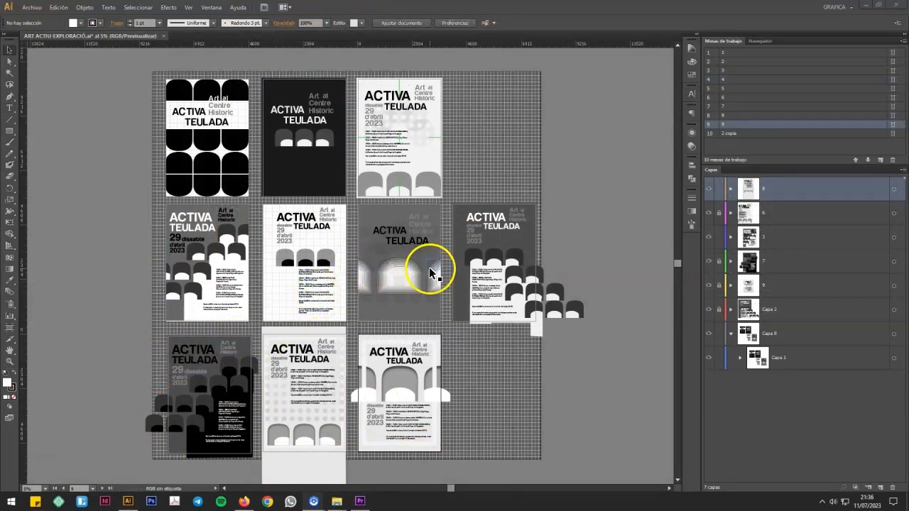
{"action": "double_click", "coordinate": [826, 52]}
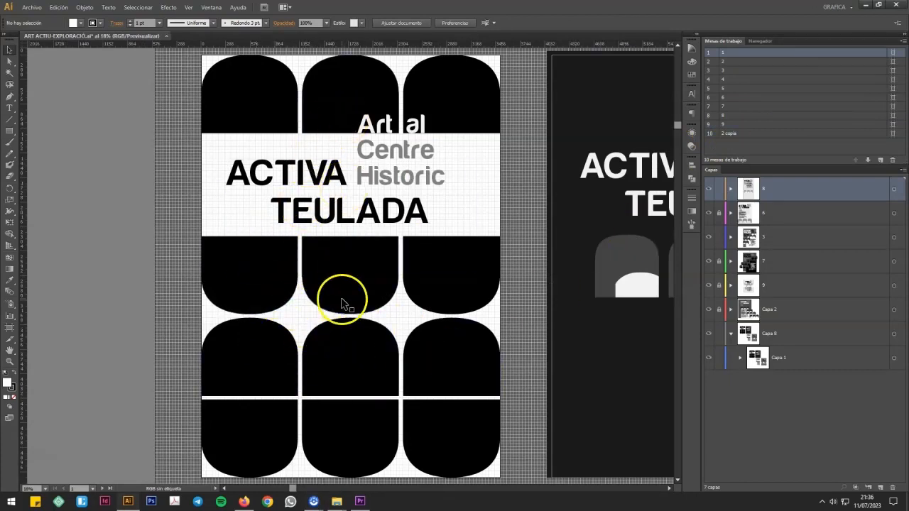
{"action": "double_click", "coordinate": [818, 62]}
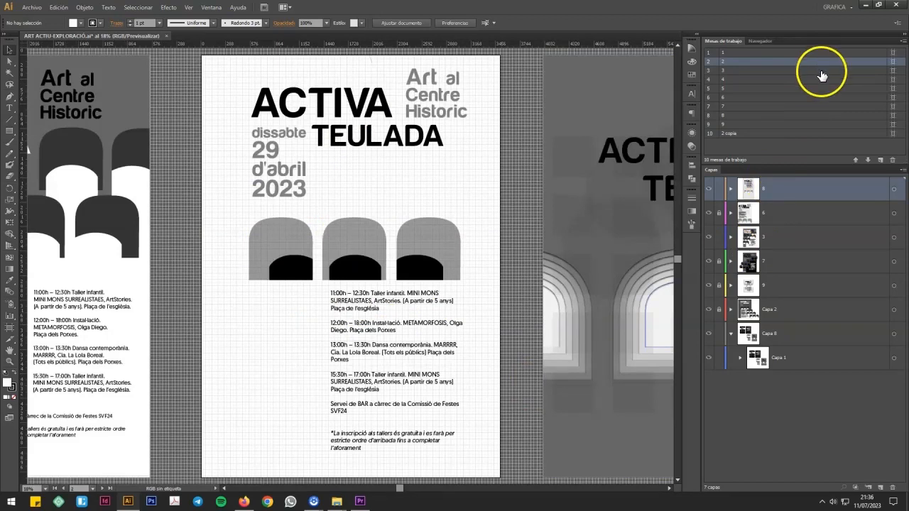
{"action": "double_click", "coordinate": [822, 71]}
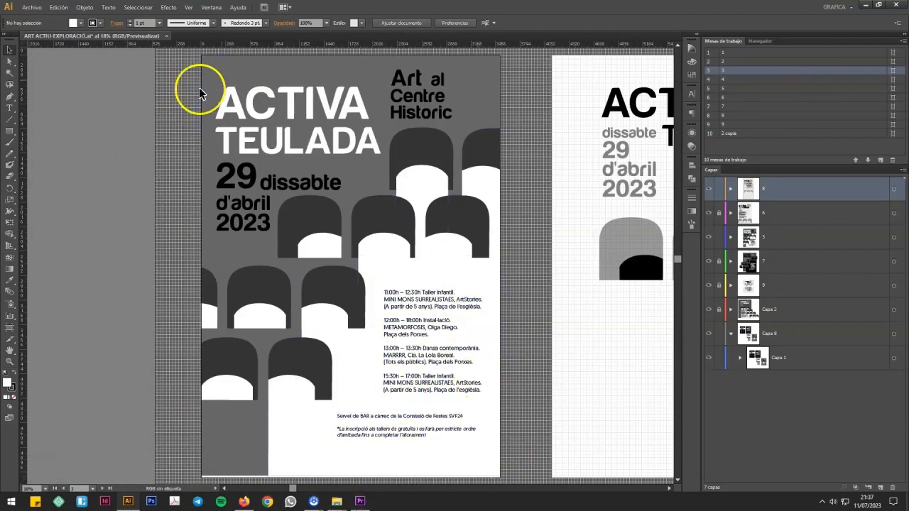
{"action": "double_click", "coordinate": [847, 80]}
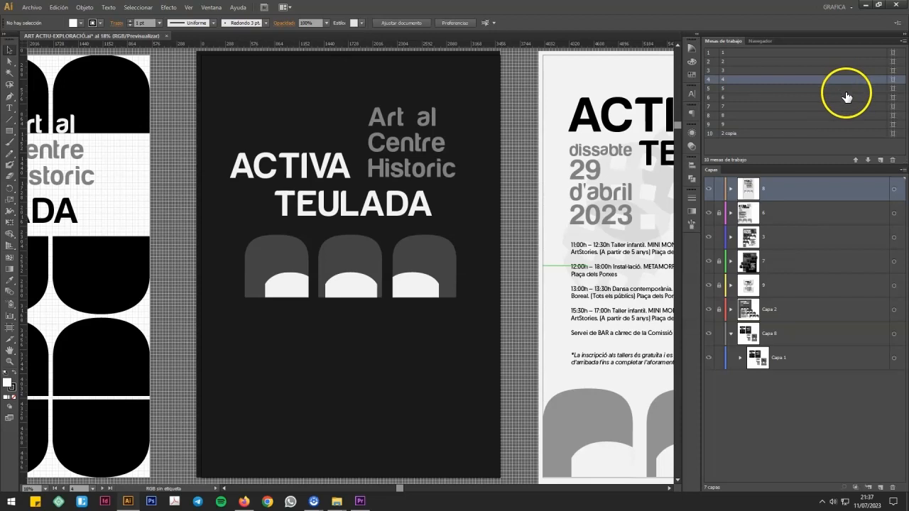
{"action": "double_click", "coordinate": [847, 90]}
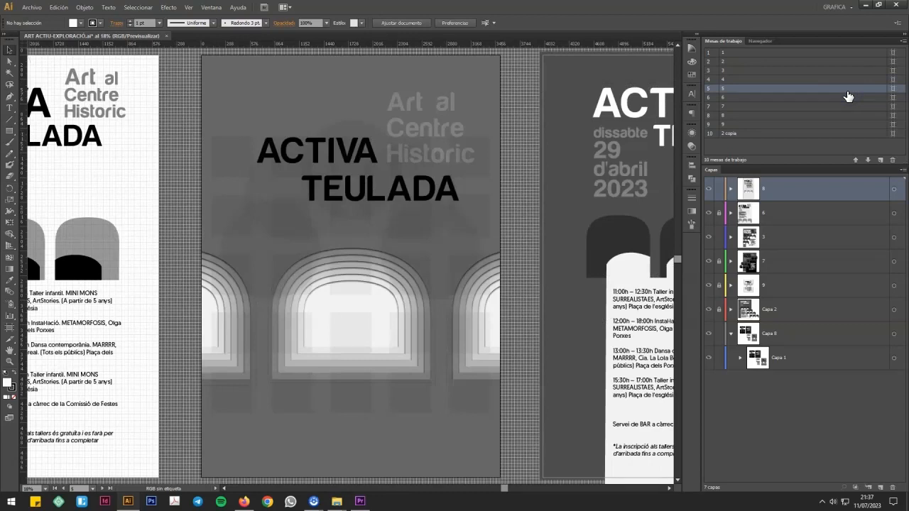
{"action": "double_click", "coordinate": [851, 98]}
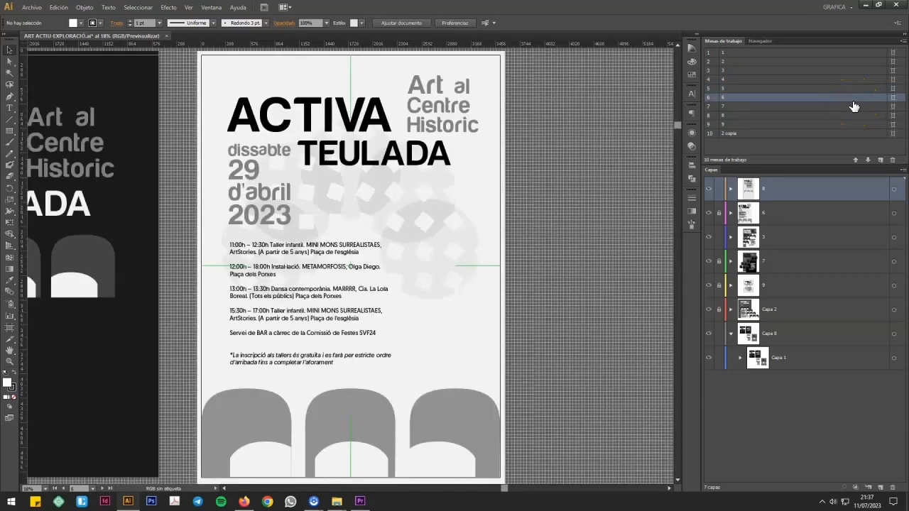
{"action": "left_click", "coordinate": [856, 106]}
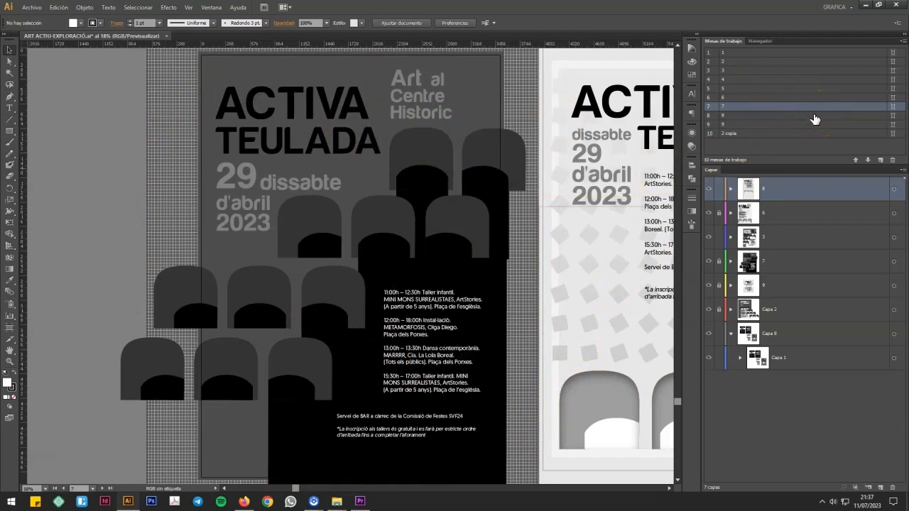
{"action": "double_click", "coordinate": [807, 71]}
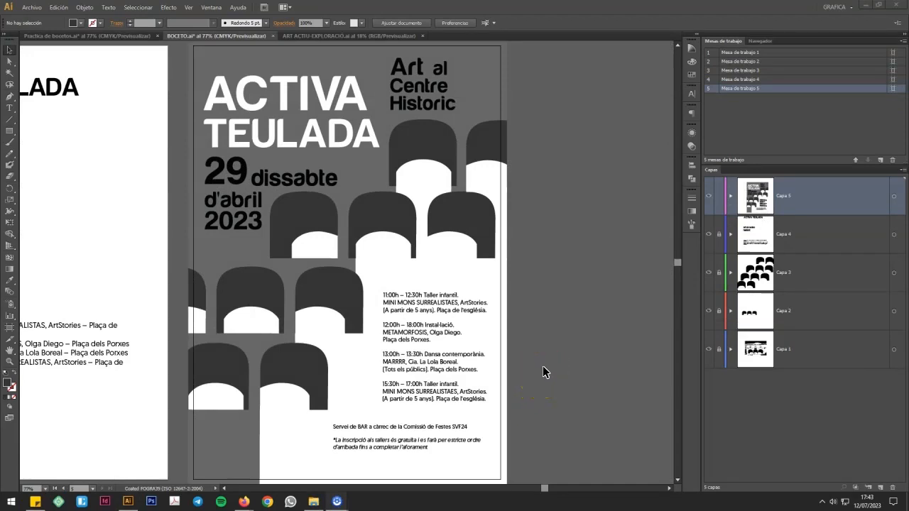
Step: Build a row of seven adjoining black rectangles, each about 4.1 × 4.9 cm, above the poster on artboard 5
{"action": "left_click", "coordinate": [274, 319]}
{"action": "left_click", "coordinate": [481, 128]}
{"action": "left_click_drag", "start_coordinate": [678, 263], "coordinate": [679, 250]}
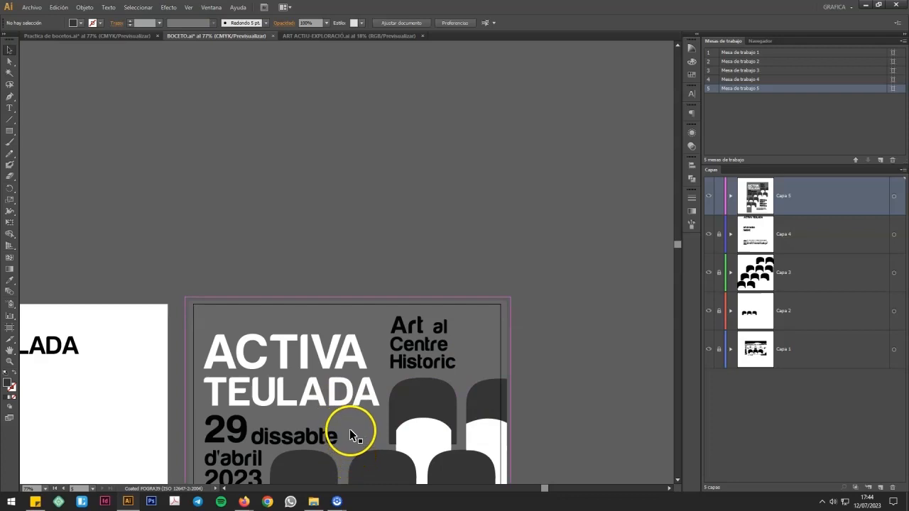
{"action": "left_click", "coordinate": [10, 131]}
{"action": "key", "text": "Caps_Lock"}
{"action": "left_click_drag", "start_coordinate": [194, 244], "coordinate": [236, 293]}
{"action": "key", "text": "v"}
{"action": "left_click", "coordinate": [227, 248]}
{"action": "left_click_drag", "start_coordinate": [226, 257], "coordinate": [473, 263]}
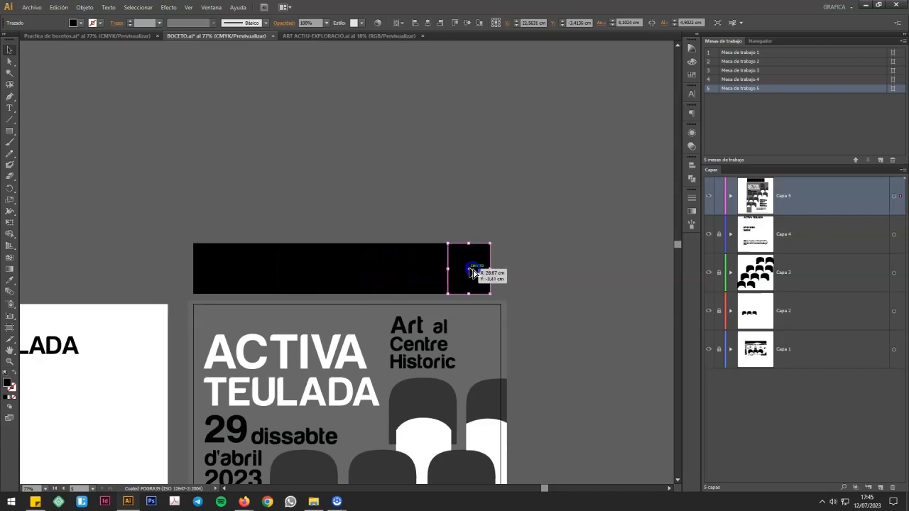
Step: Sample the dark grey of the poster's arches with the Eyedropper as the second rectangle's fill
{"action": "left_click", "coordinate": [135, 134]}
{"action": "left_click", "coordinate": [216, 263]}
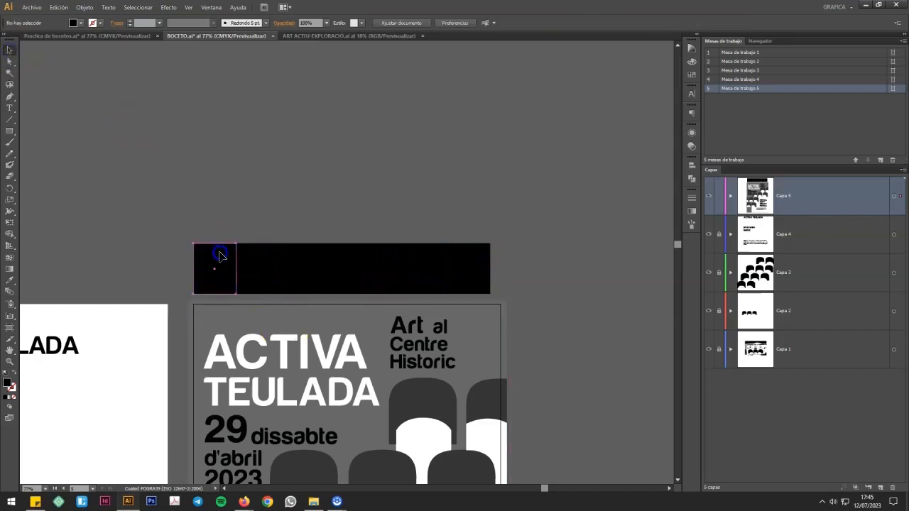
{"action": "scroll", "coordinate": [376, 215], "scroll_direction": "down", "scroll_amount": 3}
{"action": "scroll", "coordinate": [374, 216], "scroll_direction": "down", "scroll_amount": 2}
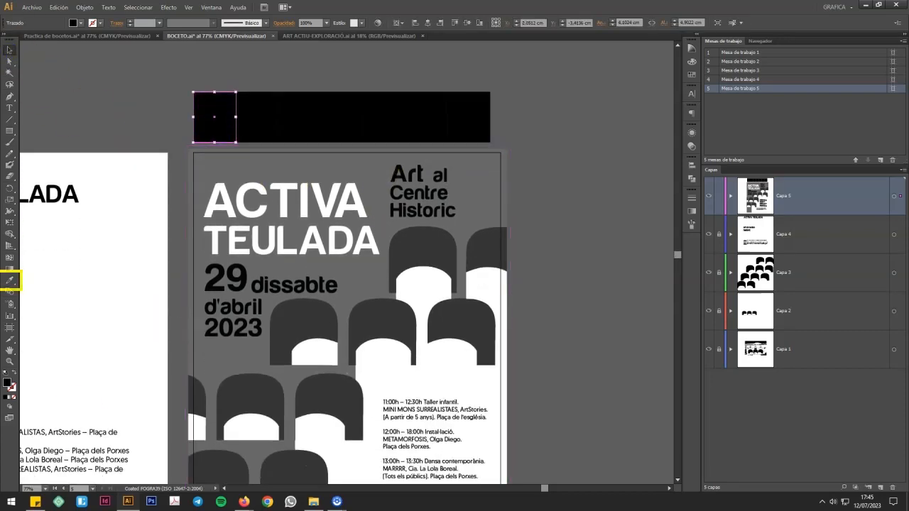
{"action": "left_click", "coordinate": [17, 292]}
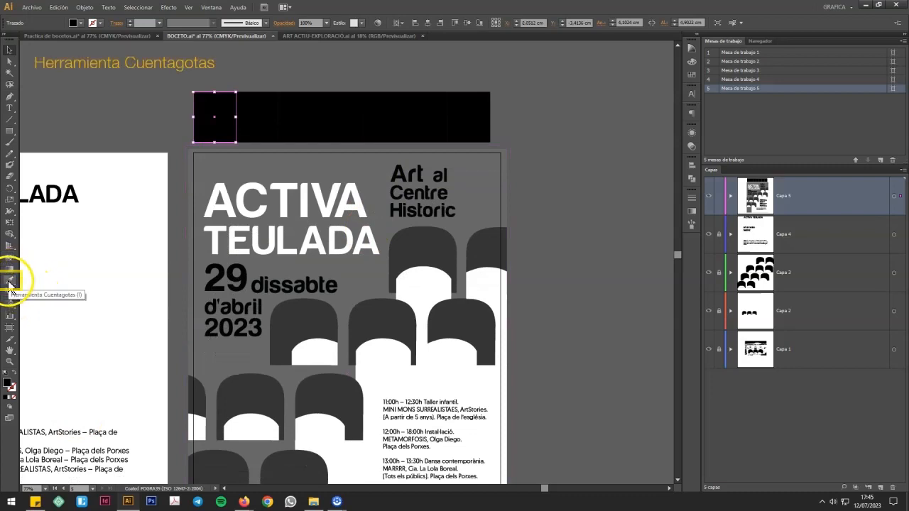
{"action": "left_click", "coordinate": [11, 63]}
{"action": "left_click", "coordinate": [264, 101]}
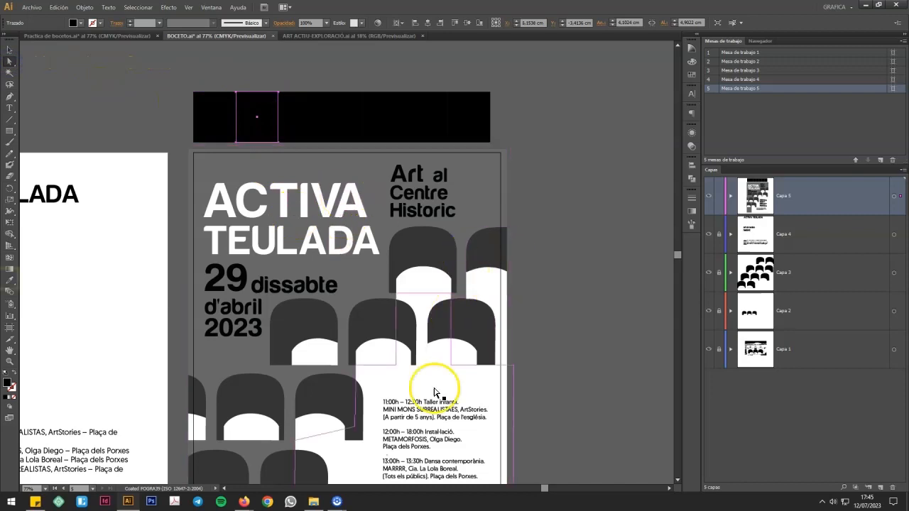
{"action": "key", "text": "i"}
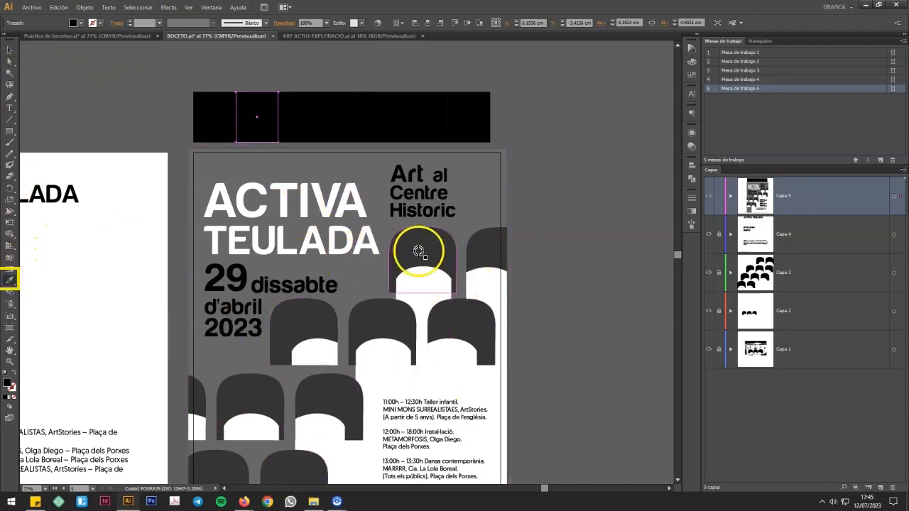
Step: Fill the third rectangle with the poster's background grey and the fourth with the white of the arch openings, using the Eyedropper
{"action": "left_click", "coordinate": [11, 61]}
{"action": "left_click_drag", "start_coordinate": [259, 124], "coordinate": [301, 120]}
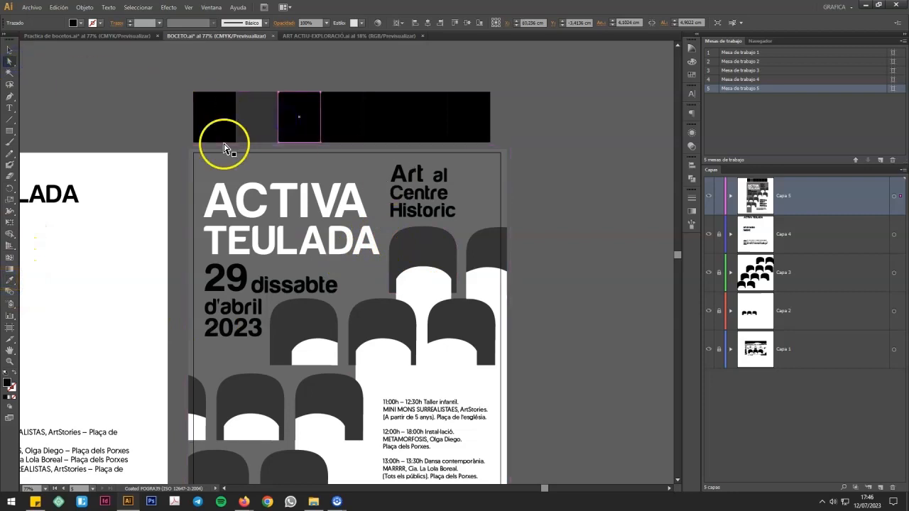
{"action": "key", "text": "i"}
{"action": "left_click", "coordinate": [482, 191]}
{"action": "left_click", "coordinate": [11, 62]}
{"action": "left_click", "coordinate": [354, 104]}
{"action": "left_click", "coordinate": [354, 103]}
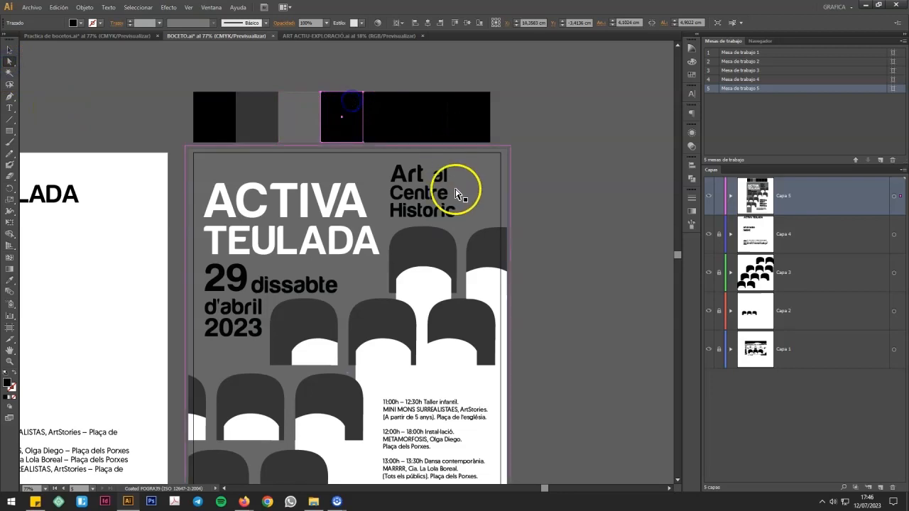
{"action": "key", "text": "i"}
{"action": "left_click", "coordinate": [426, 288]}
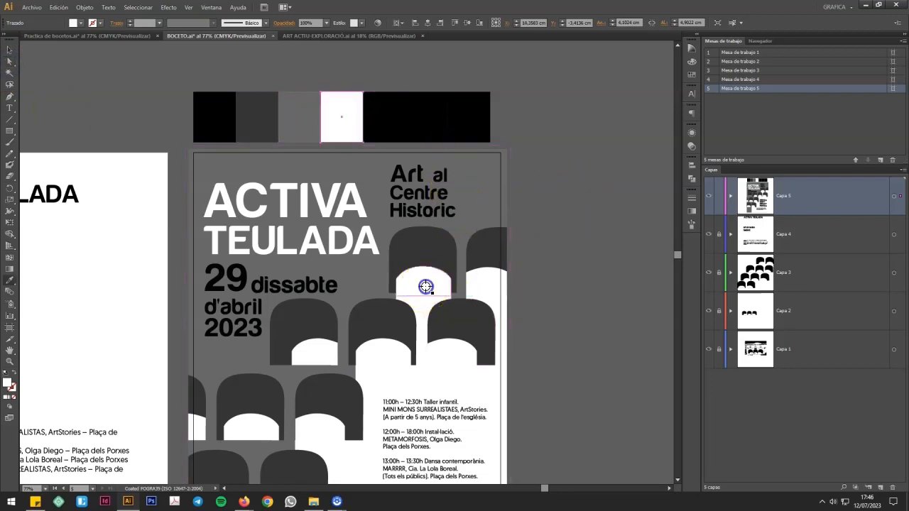
{"action": "left_click", "coordinate": [10, 62]}
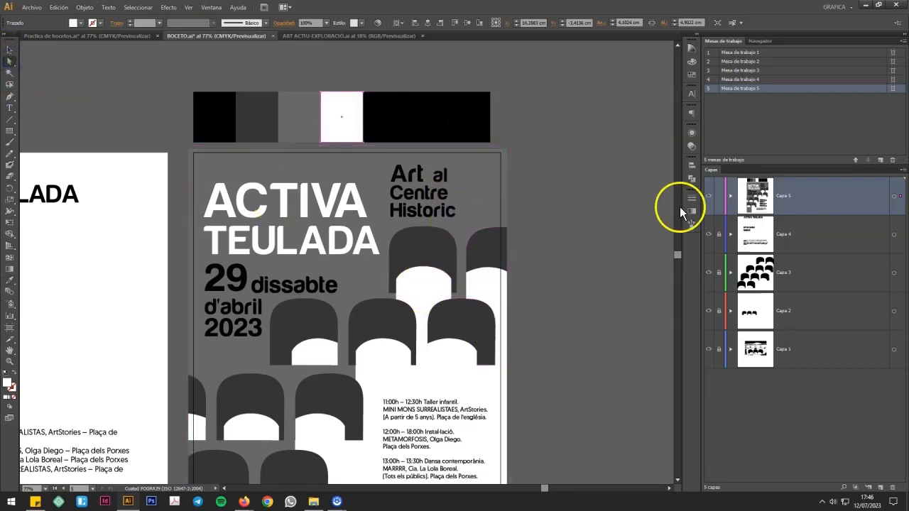
Step: Switch to the ACTIVA TEULADA BOCETOS notes in Ink Space Web and open the coloured poster sketch on page 020
{"action": "left_click_drag", "start_coordinate": [677, 256], "coordinate": [679, 260]}
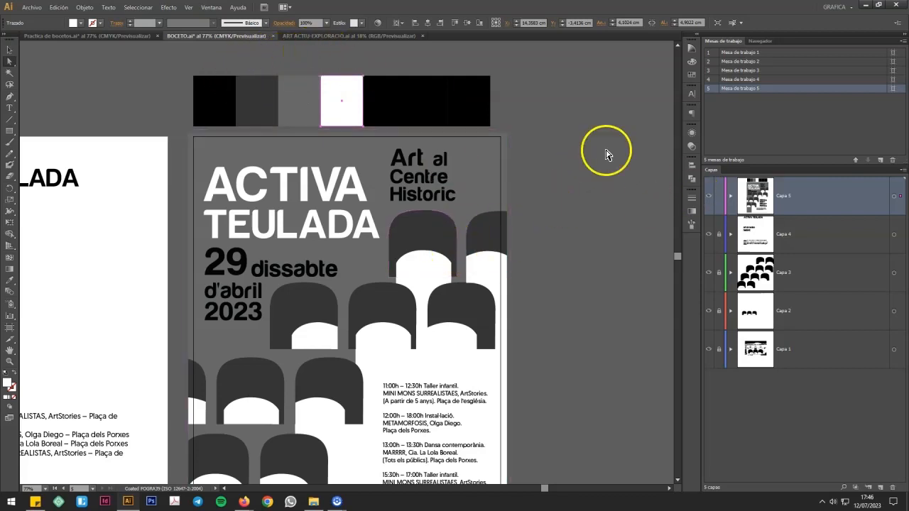
{"action": "key", "text": "alt+Tab"}
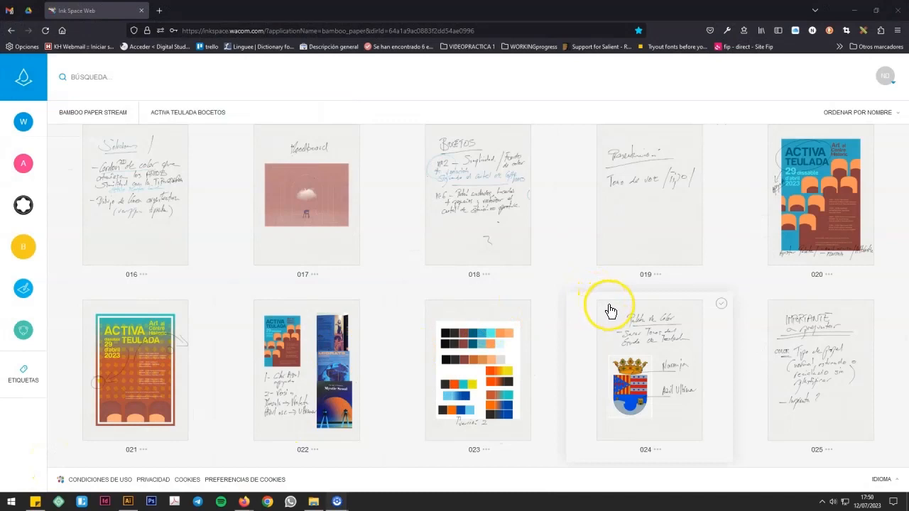
{"action": "left_click", "coordinate": [819, 237]}
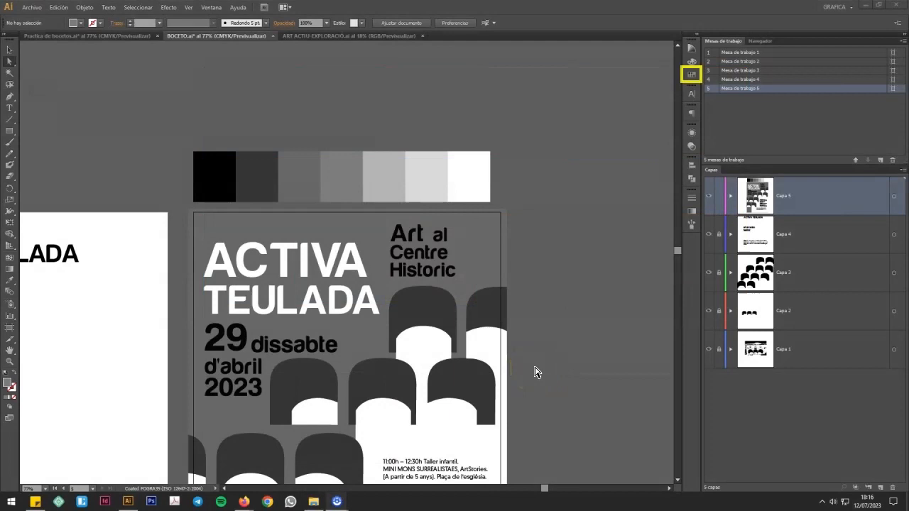
Step: Open the user-defined swatch library Activa teulada CMYK and enlarge it to show all its colour groups
{"action": "left_click", "coordinate": [691, 74]}
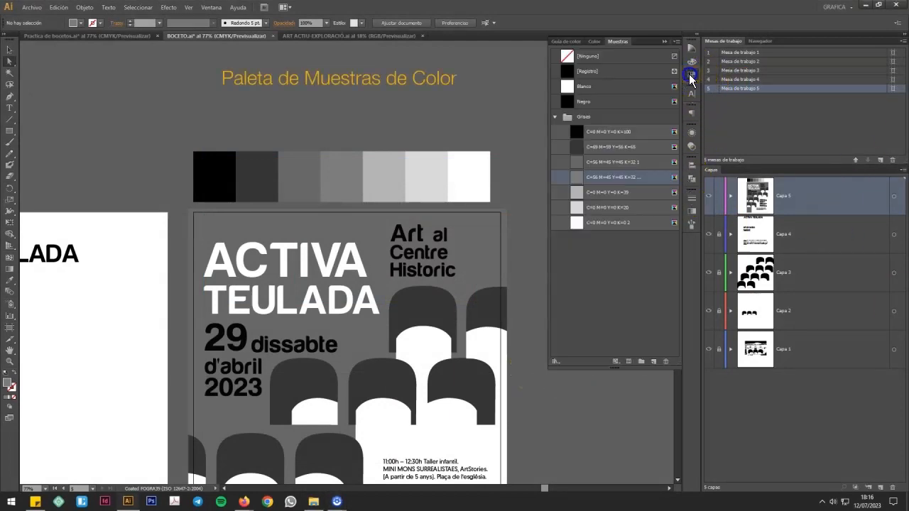
{"action": "left_click", "coordinate": [556, 361]}
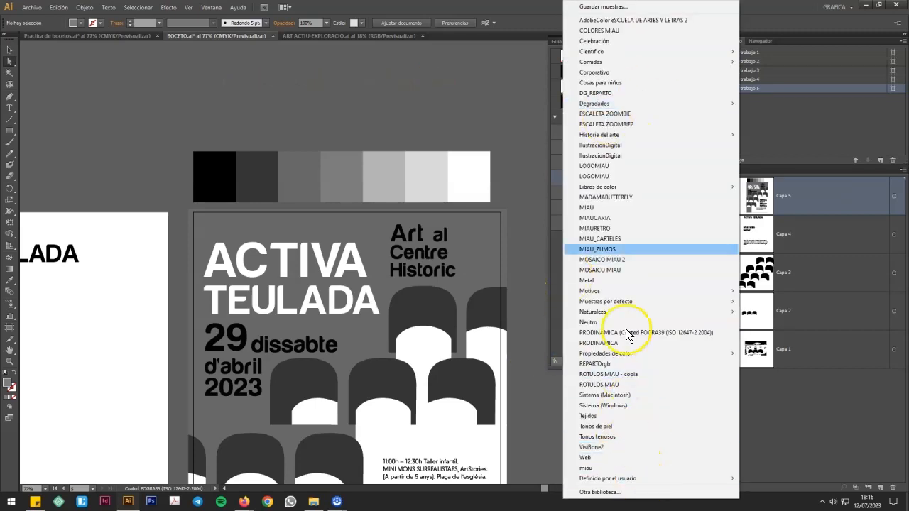
{"action": "mouse_move", "coordinate": [647, 483]}
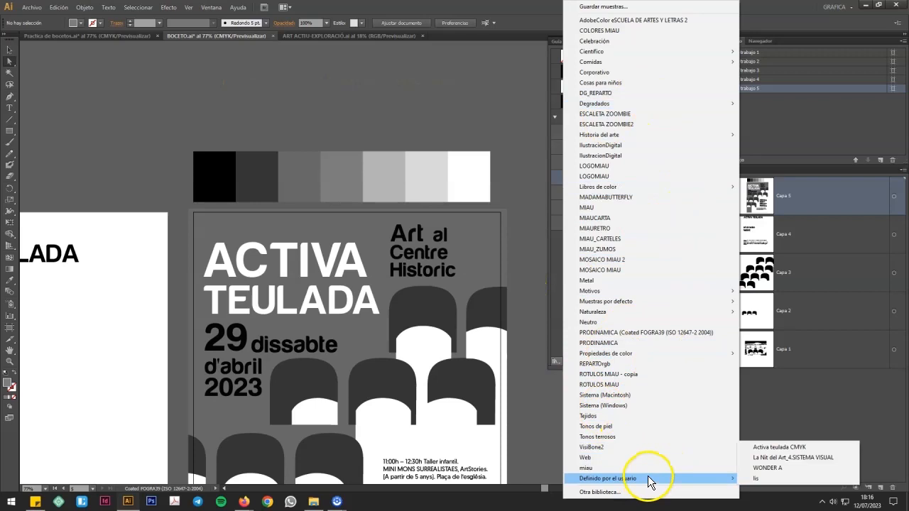
{"action": "left_click", "coordinate": [780, 447]}
{"action": "left_click_drag", "start_coordinate": [601, 284], "coordinate": [617, 327]}
{"action": "left_click_drag", "start_coordinate": [542, 232], "coordinate": [481, 228]}
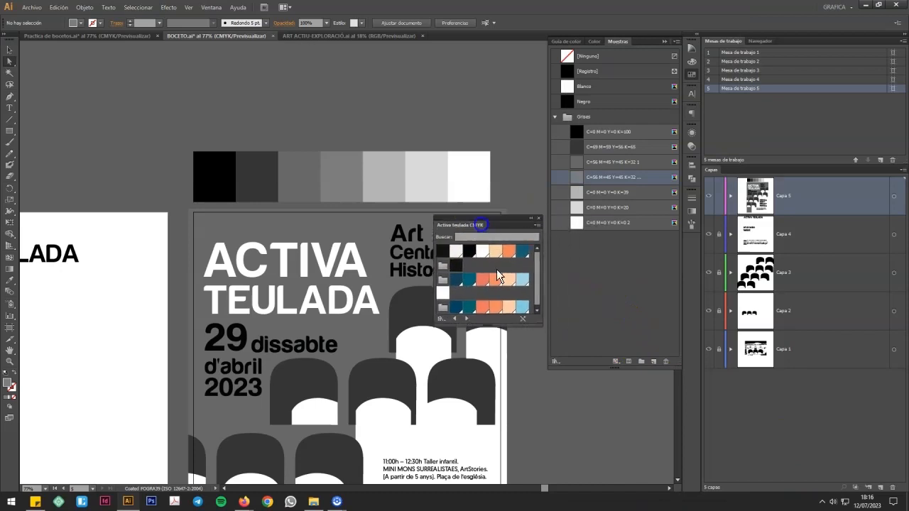
{"action": "left_click_drag", "start_coordinate": [537, 319], "coordinate": [612, 377]}
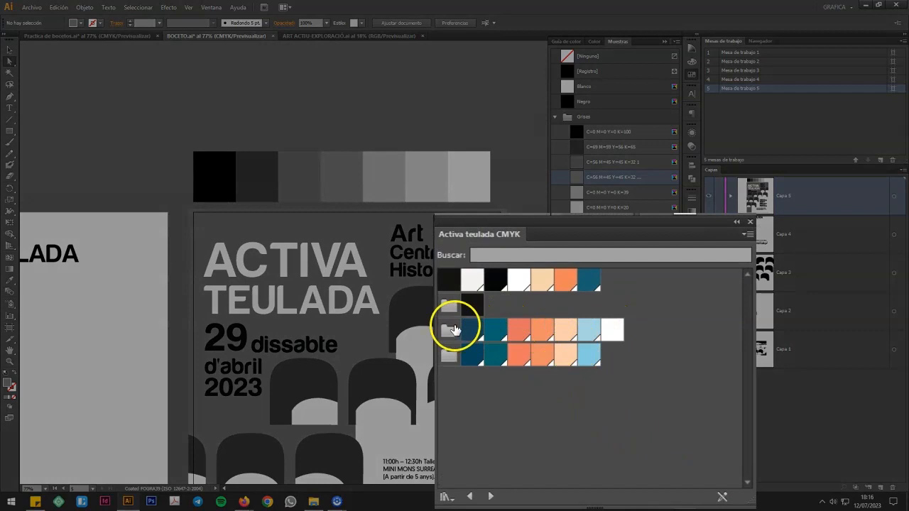
Step: Add the library's seven-colour group that ends in white to the document swatches, and close the library
{"action": "left_click", "coordinate": [449, 330]}
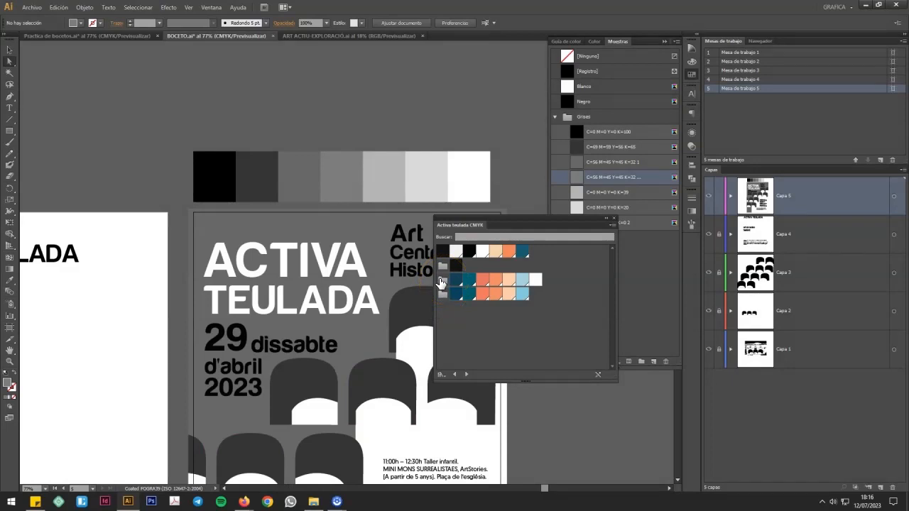
{"action": "left_click_drag", "start_coordinate": [440, 282], "coordinate": [654, 281]}
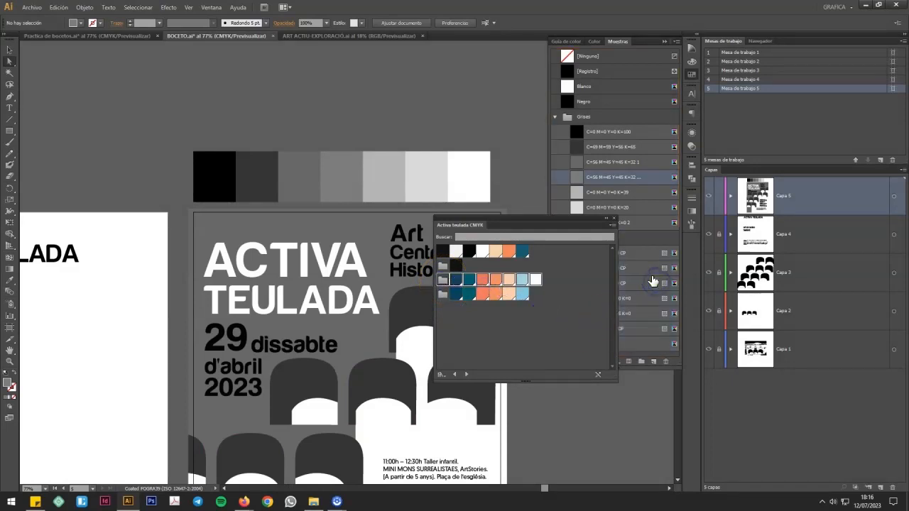
{"action": "left_click", "coordinate": [615, 218]}
Step: Duplicate the whole row of seven grey rectangles directly above the original row
{"action": "key", "text": "v"}
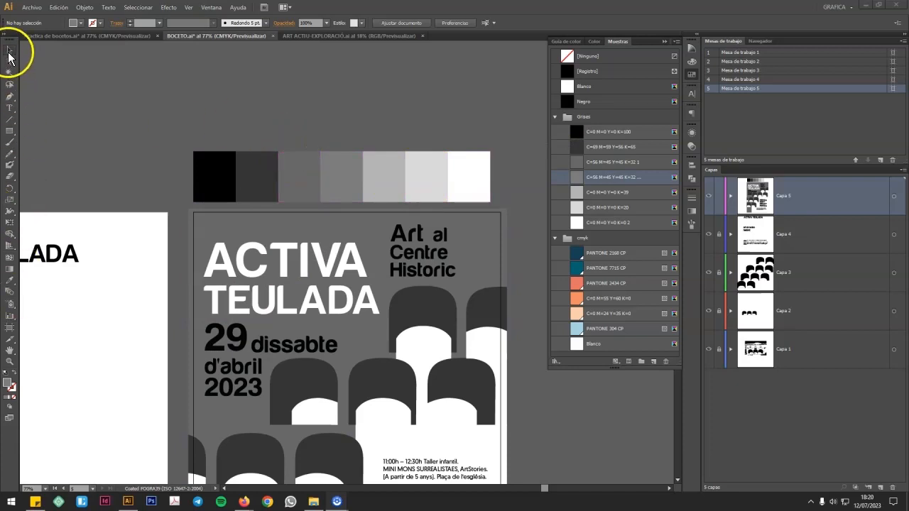
{"action": "left_click", "coordinate": [346, 177]}
{"action": "left_click", "coordinate": [375, 171]}
{"action": "left_click", "coordinate": [152, 98]}
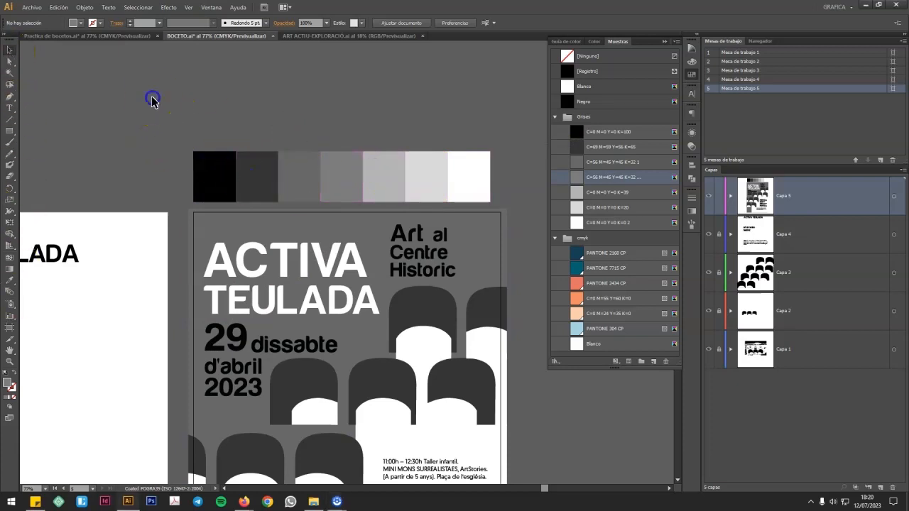
{"action": "left_click_drag", "start_coordinate": [166, 113], "coordinate": [512, 206]}
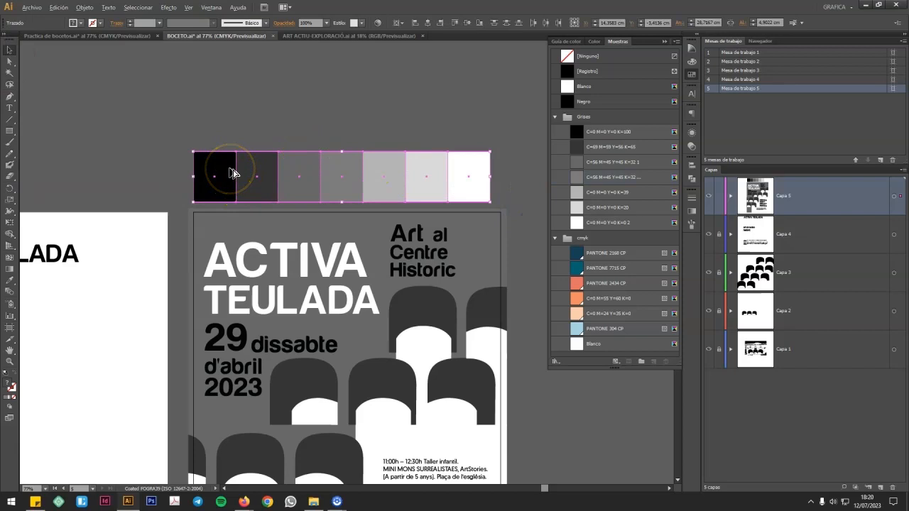
{"action": "left_click_drag", "start_coordinate": [232, 174], "coordinate": [241, 115]}
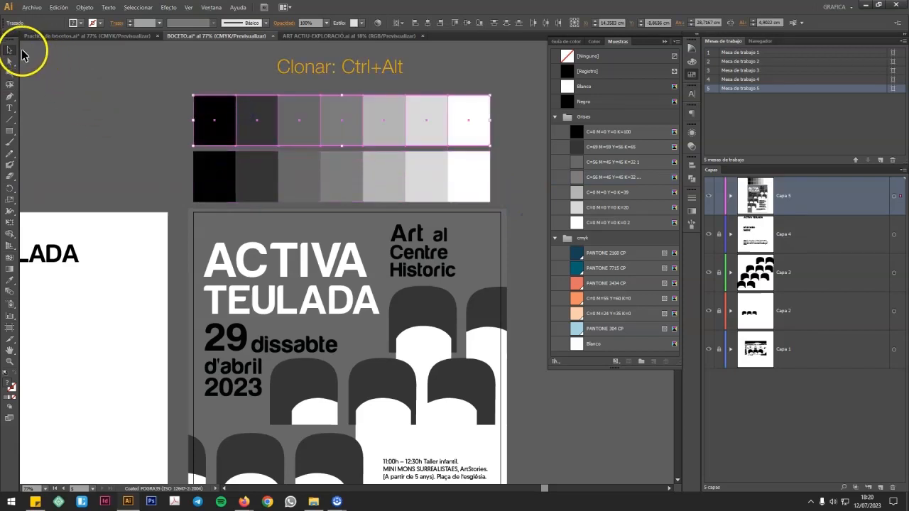
{"action": "left_click", "coordinate": [85, 95]}
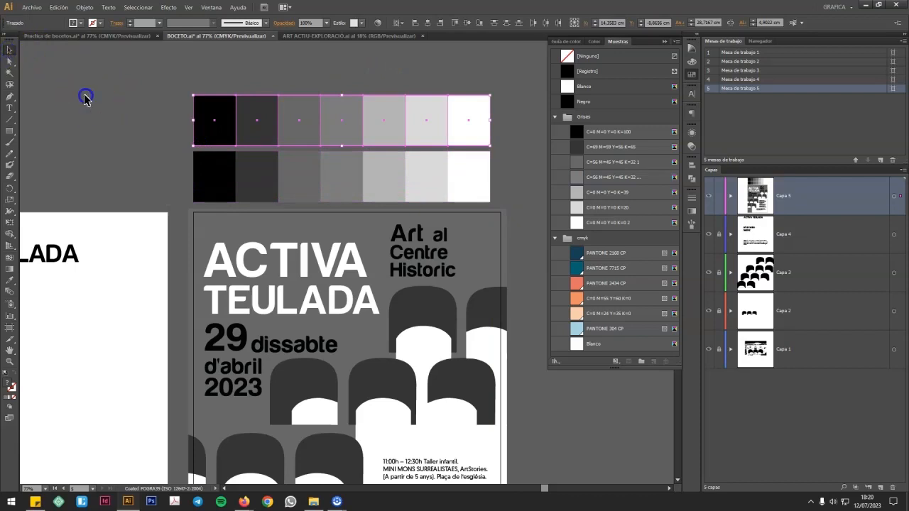
Step: Fill the upper row's first rectangle with the cmyk group's dark blue Pantone swatch and the second with PANTONE 7715 CP
{"action": "left_click", "coordinate": [213, 107]}
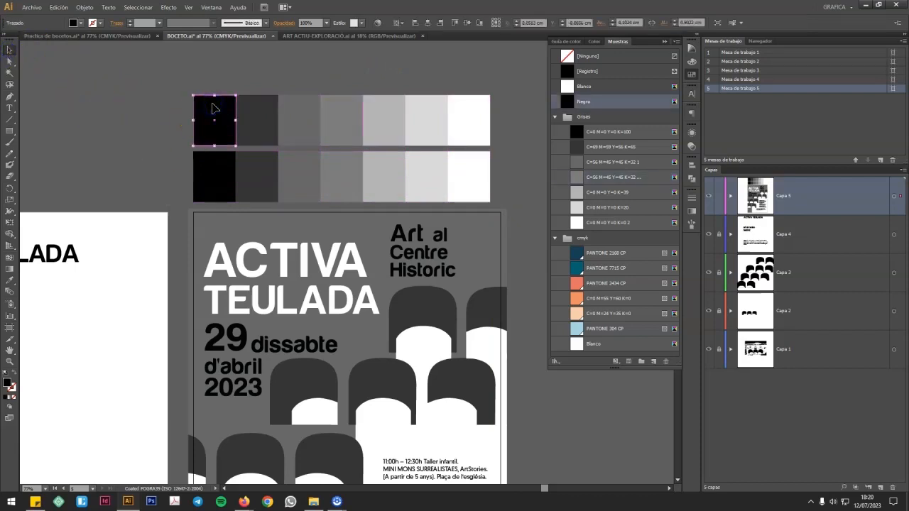
{"action": "key", "text": "i"}
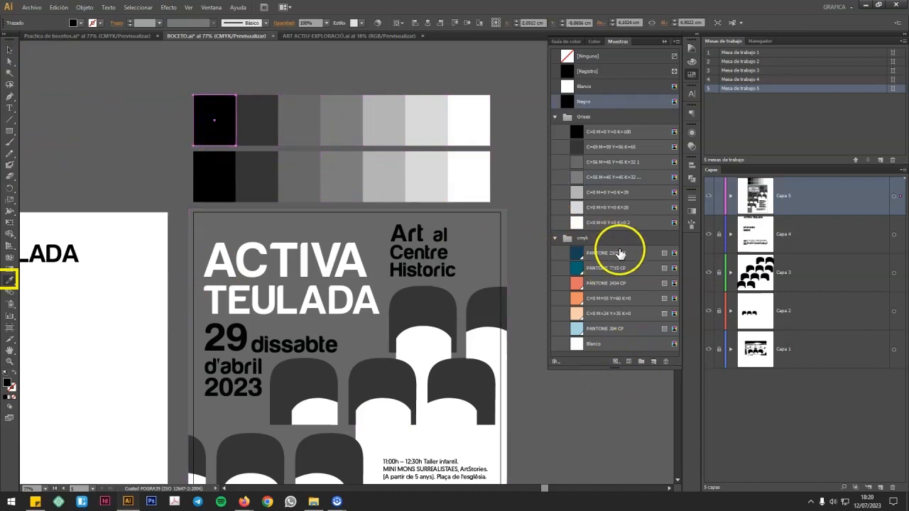
{"action": "left_click", "coordinate": [620, 253]}
{"action": "left_click", "coordinate": [10, 61]}
{"action": "left_click", "coordinate": [248, 98]}
{"action": "left_click", "coordinate": [632, 268]}
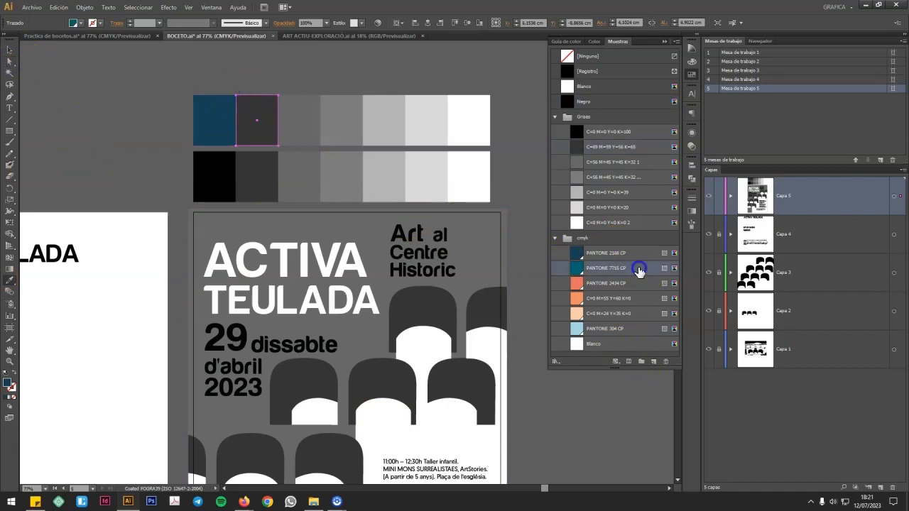
Step: Fill the upper row's third rectangle with PANTONE 2434 CP and the fourth with the orange C=0 M=55 Y=60 K=0
{"action": "left_click", "coordinate": [306, 113]}
{"action": "left_click", "coordinate": [651, 286]}
{"action": "left_click", "coordinate": [355, 124]}
{"action": "left_click", "coordinate": [354, 115]}
{"action": "left_click", "coordinate": [635, 298]}
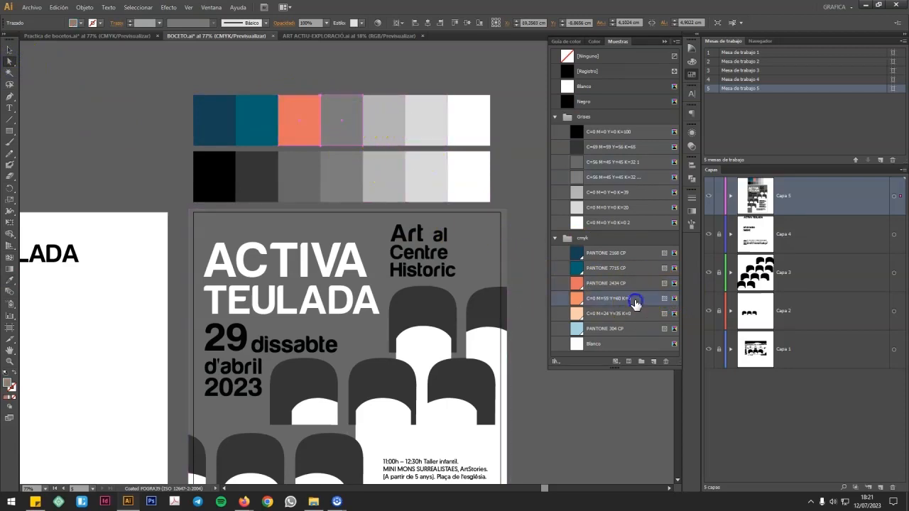
Step: Fill the upper row's fifth rectangle with C=0 M=24 Y=35 K=0 and the sixth with PANTONE 304 CP
{"action": "left_click", "coordinate": [393, 110]}
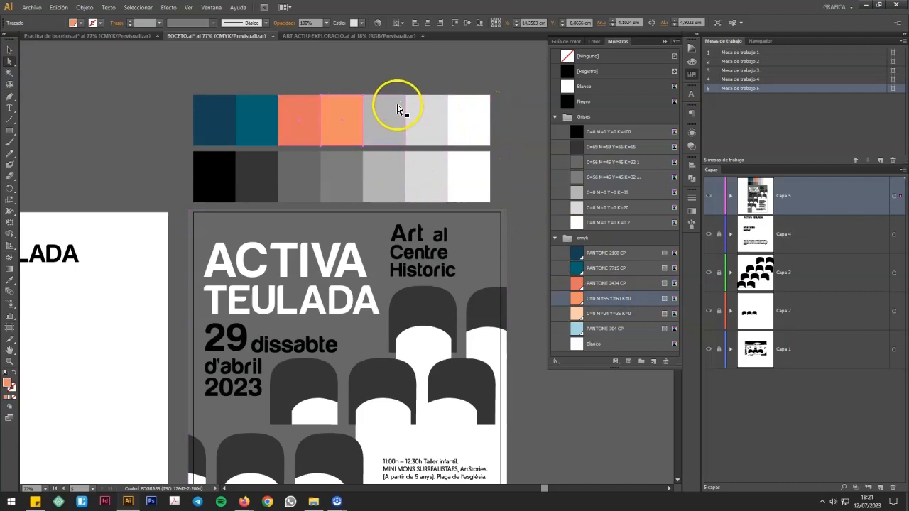
{"action": "left_click", "coordinate": [606, 313]}
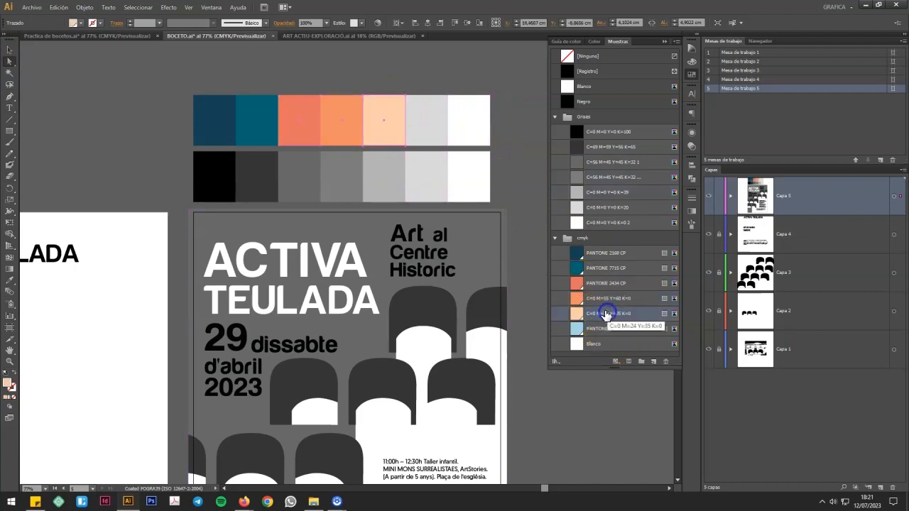
{"action": "left_click", "coordinate": [431, 108]}
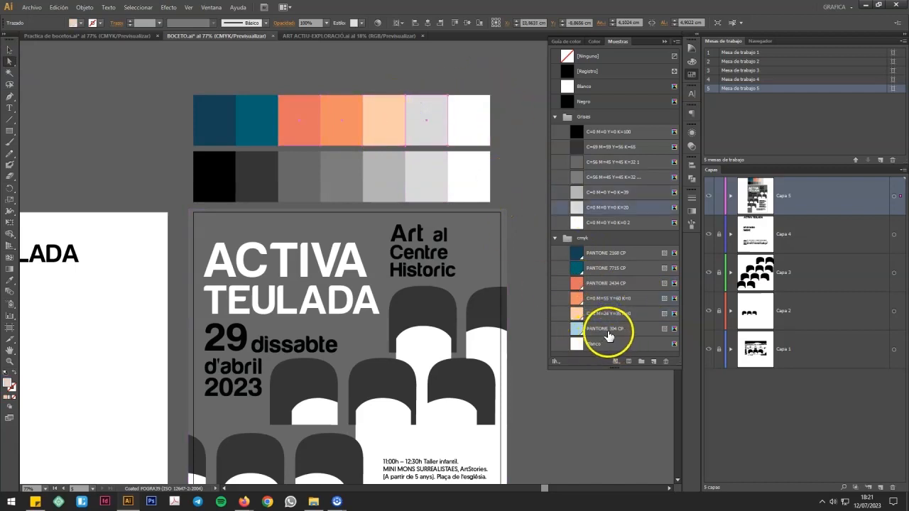
{"action": "left_click", "coordinate": [606, 328]}
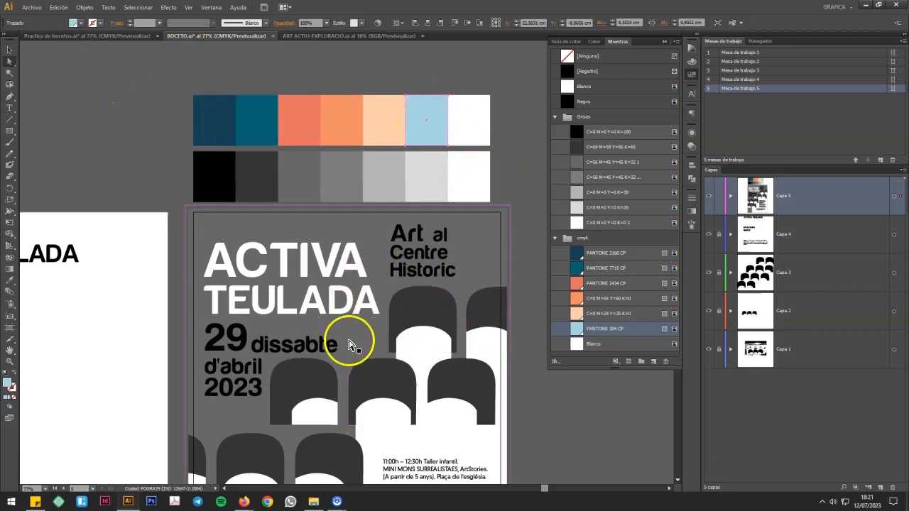
{"action": "scroll", "coordinate": [563, 398], "scroll_direction": "down", "scroll_amount": 2}
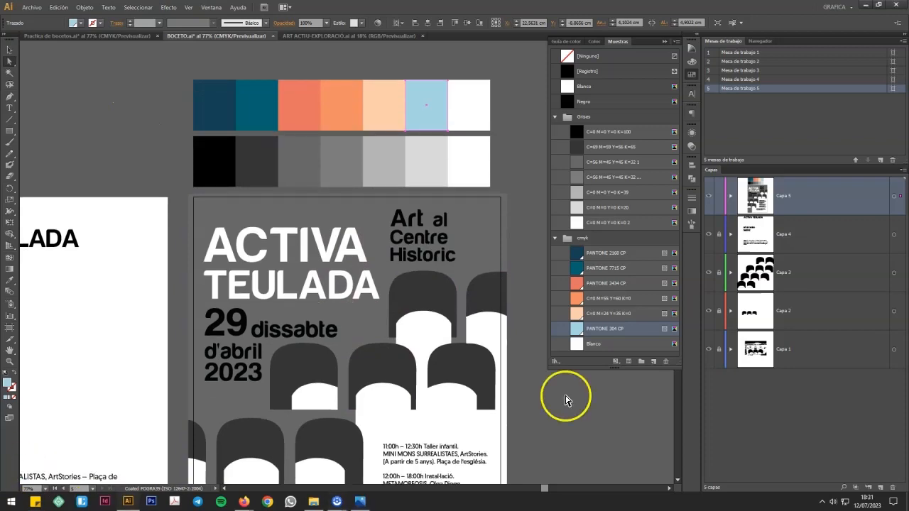
Step: Fill the grey poster background with the light blue PANTONE 304 CP from the colour palette row
{"action": "key", "text": "v"}
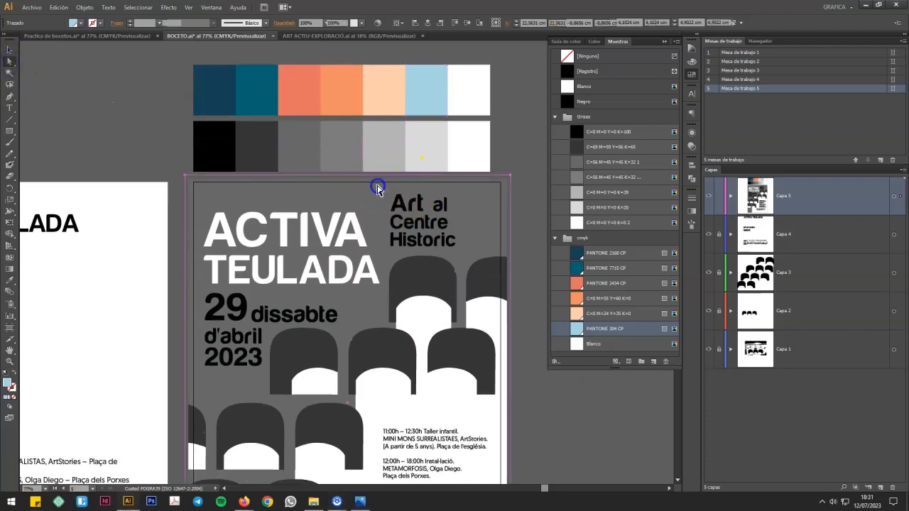
{"action": "left_click", "coordinate": [378, 186]}
{"action": "key", "text": "i"}
{"action": "left_click", "coordinate": [429, 79]}
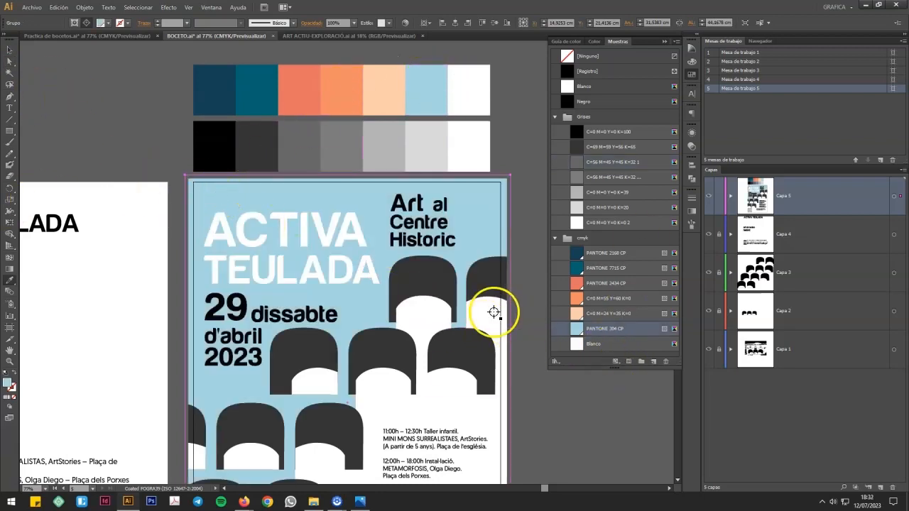
Step: Fill the large white stepped shape behind the event schedule with the peach swatch C=0 M=24 Y=35 K=0
{"action": "scroll", "coordinate": [436, 307], "scroll_direction": "down", "scroll_amount": 3}
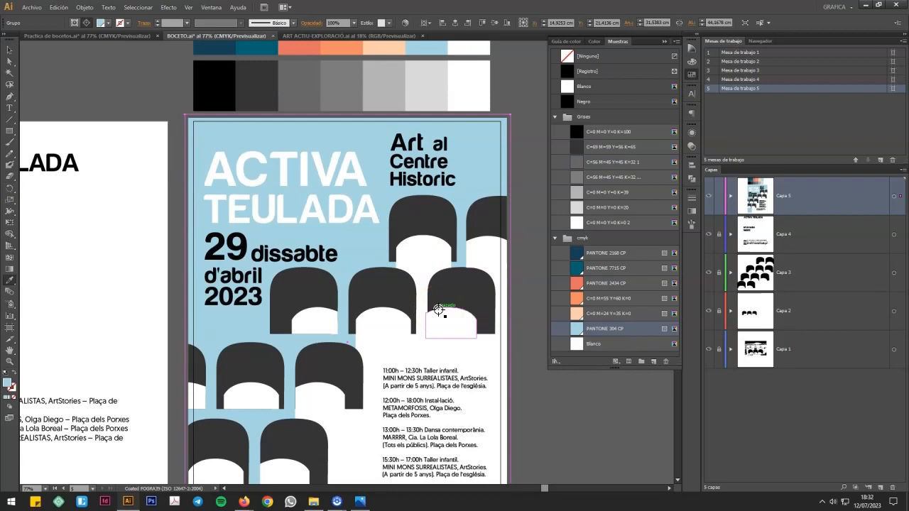
{"action": "left_click", "coordinate": [10, 61]}
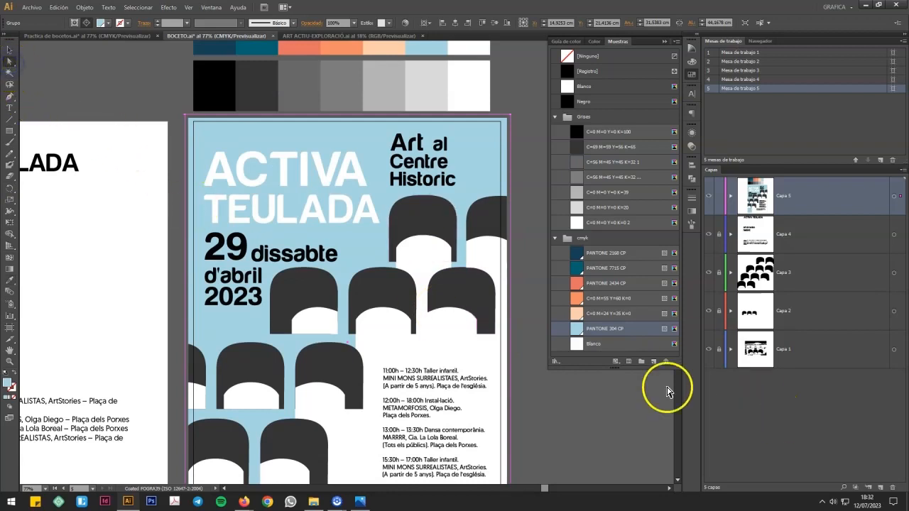
{"action": "scroll", "coordinate": [522, 423], "scroll_direction": "down", "scroll_amount": 5}
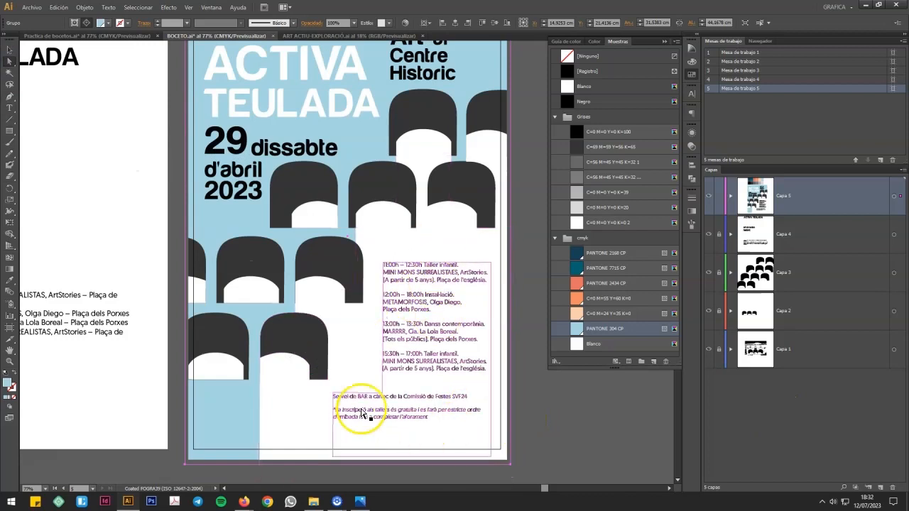
{"action": "left_click", "coordinate": [420, 154]}
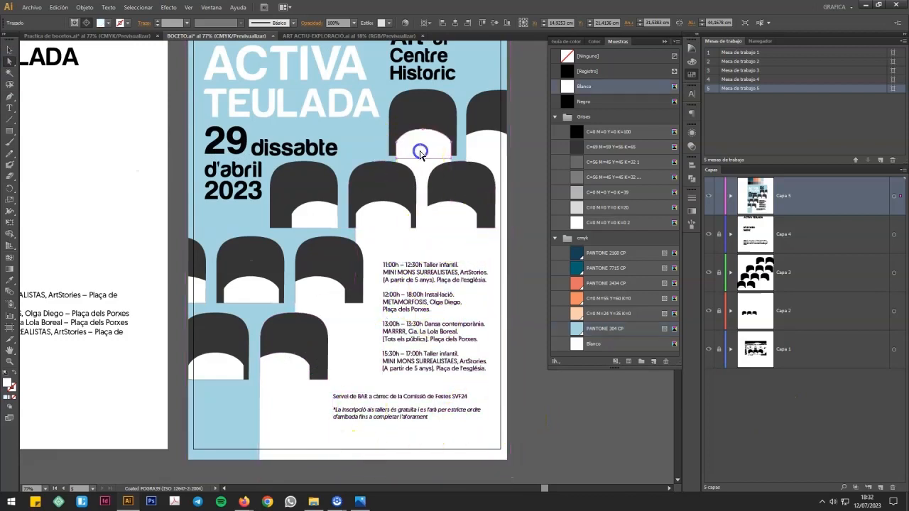
{"action": "left_click", "coordinate": [427, 259]}
{"action": "key", "text": "i"}
{"action": "left_click", "coordinate": [589, 313]}
{"action": "left_click", "coordinate": [9, 51]}
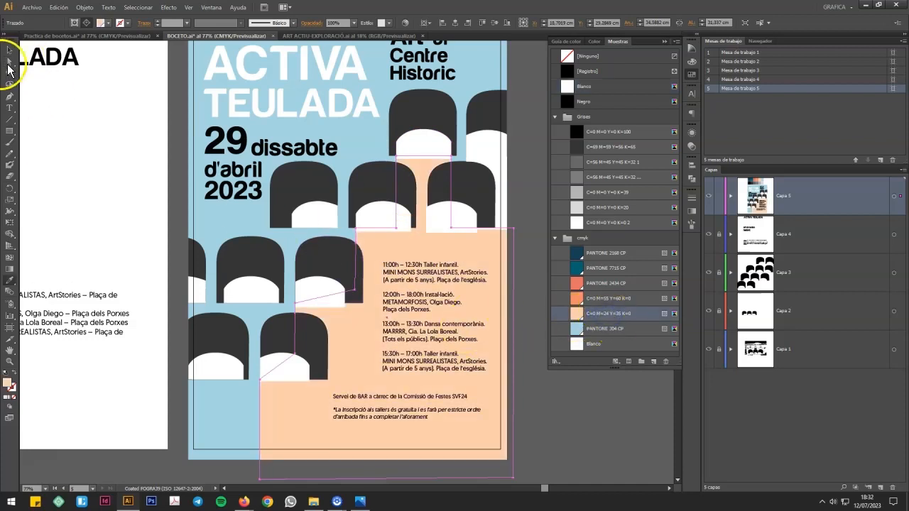
Step: Fill all the white rounded shapes inside the dark arches with the peach swatch C=0 M=24 Y=35 K=0
{"action": "left_click", "coordinate": [380, 222]}
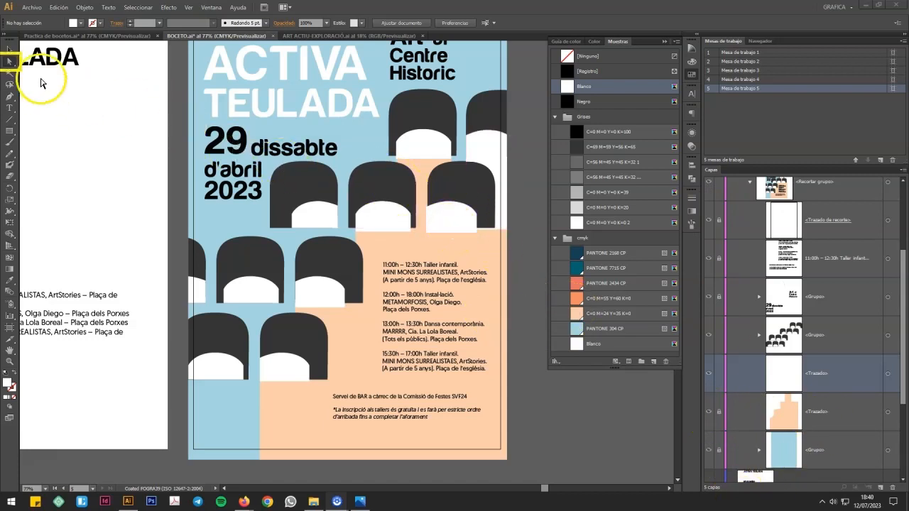
{"action": "left_click", "coordinate": [454, 223]}
{"action": "left_click", "coordinate": [454, 222]}
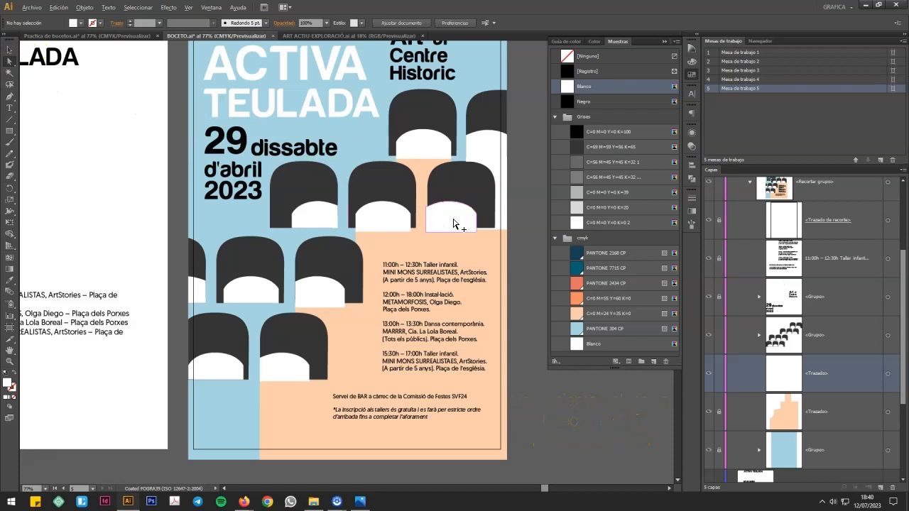
{"action": "left_click_drag", "start_coordinate": [461, 221], "coordinate": [490, 150]}
{"action": "left_click", "coordinate": [422, 144], "text": "shift"}
{"action": "left_click", "coordinate": [450, 215], "text": "shift"}
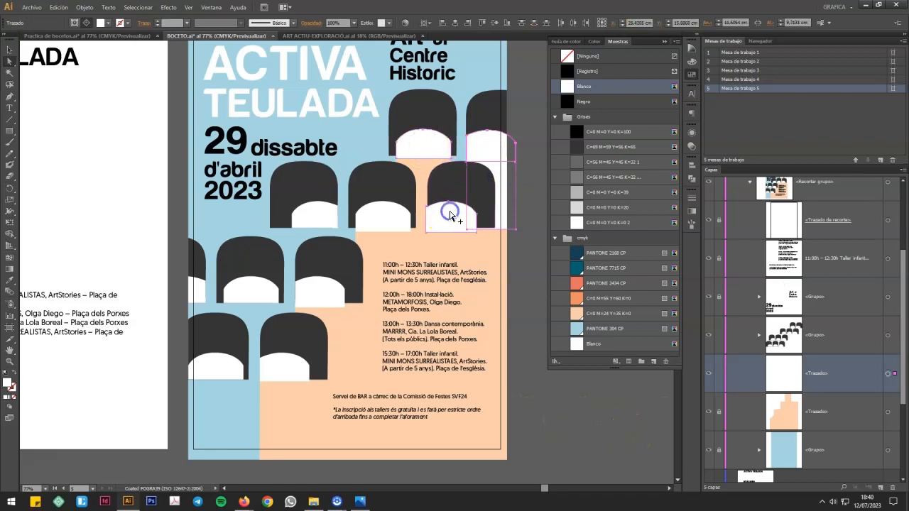
{"action": "left_click", "coordinate": [384, 217], "text": "shift"}
{"action": "left_click", "coordinate": [314, 215], "text": "shift"}
{"action": "left_click", "coordinate": [263, 278], "text": "shift"}
{"action": "left_click", "coordinate": [306, 287], "text": "shift"}
{"action": "left_click", "coordinate": [198, 297], "text": "shift"}
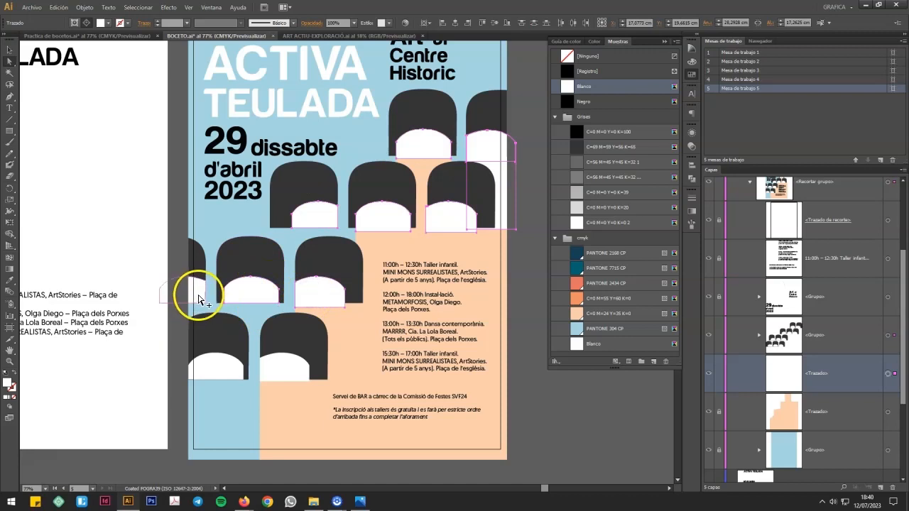
{"action": "left_click", "coordinate": [220, 363], "text": "shift"}
{"action": "left_click", "coordinate": [271, 375], "text": "shift"}
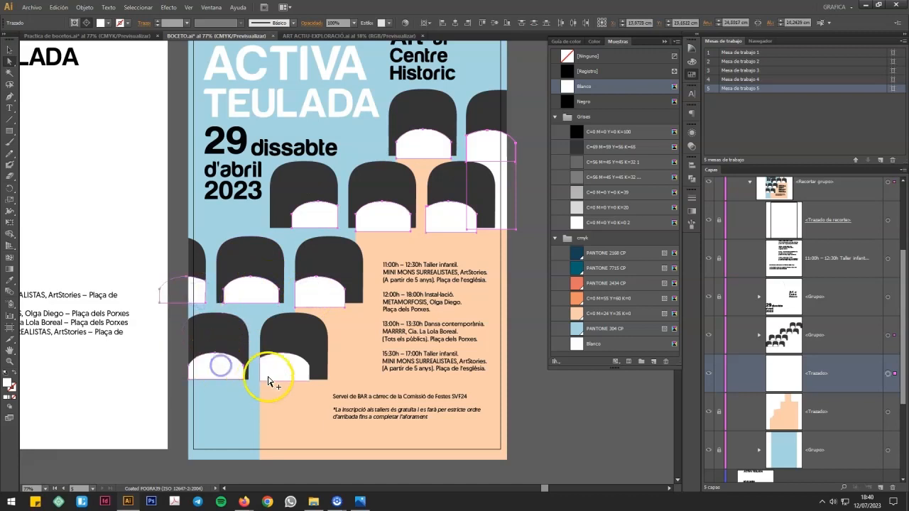
{"action": "left_click", "coordinate": [11, 280]}
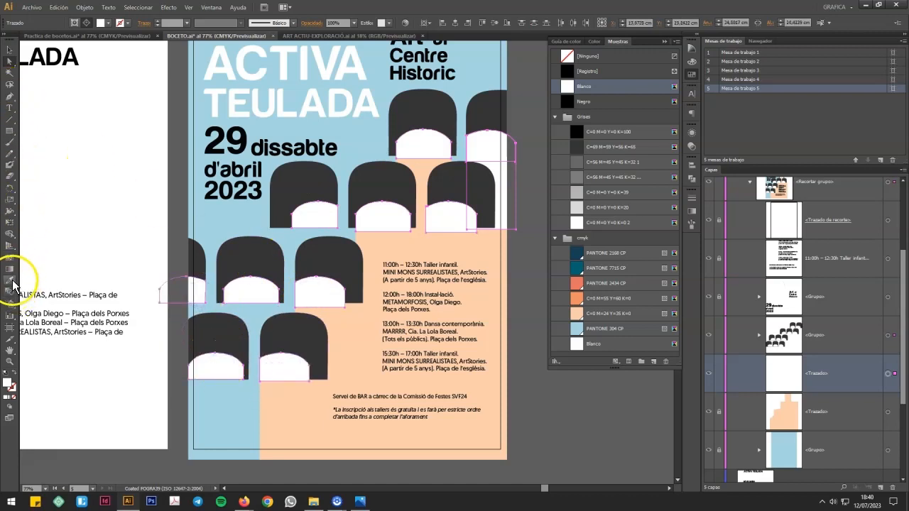
{"action": "left_click", "coordinate": [581, 314]}
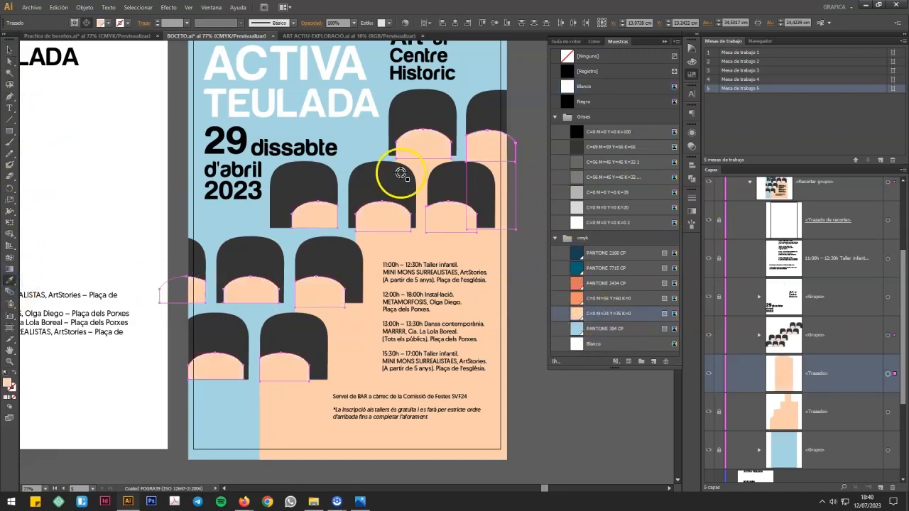
{"action": "left_click", "coordinate": [13, 63]}
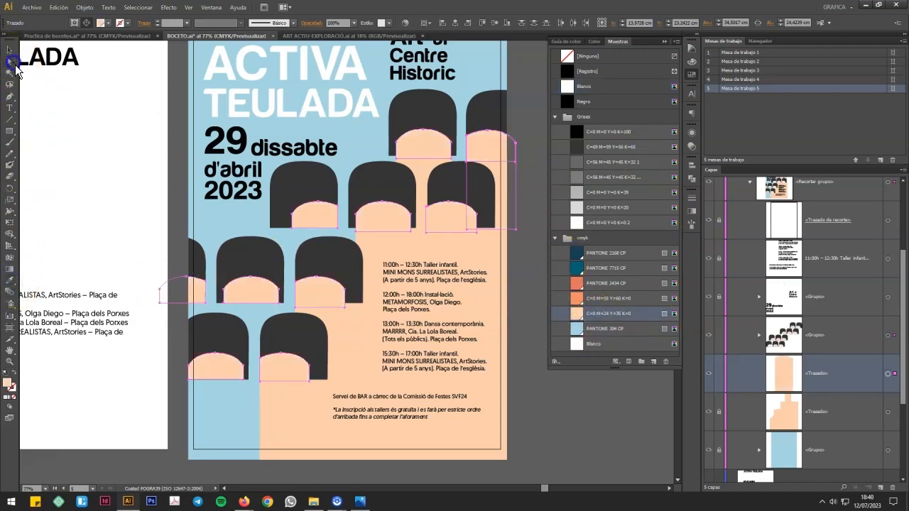
{"action": "left_click", "coordinate": [572, 431]}
Step: Fill all the dark grey arches on the poster with the coral PANTONE 2434 CP swatch
{"action": "left_click", "coordinate": [465, 191]}
{"action": "left_click", "coordinate": [493, 121], "text": "shift"}
{"action": "left_click", "coordinate": [414, 118], "text": "shift"}
{"action": "left_click", "coordinate": [395, 191], "text": "shift"}
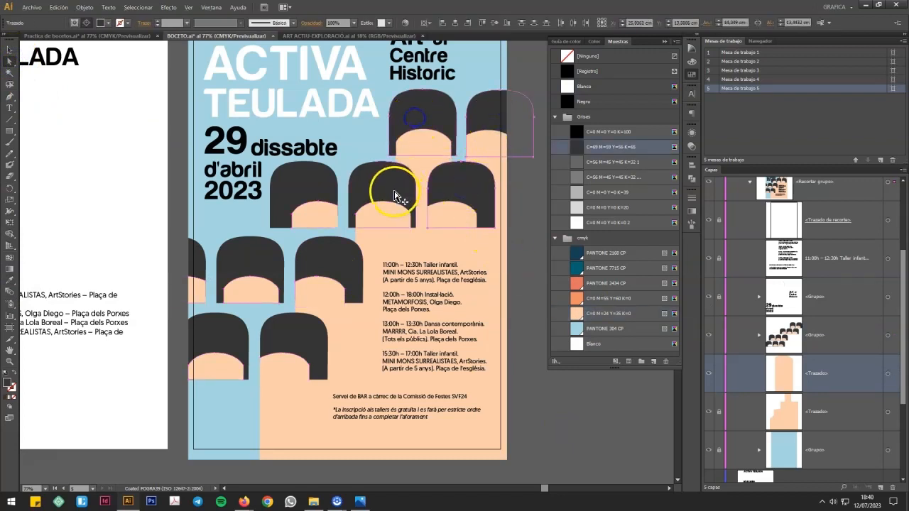
{"action": "left_click", "coordinate": [291, 186], "text": "shift"}
{"action": "left_click", "coordinate": [269, 238], "text": "shift"}
{"action": "left_click", "coordinate": [192, 256], "text": "shift"}
{"action": "left_click", "coordinate": [333, 255], "text": "shift"}
{"action": "left_click", "coordinate": [305, 316], "text": "shift"}
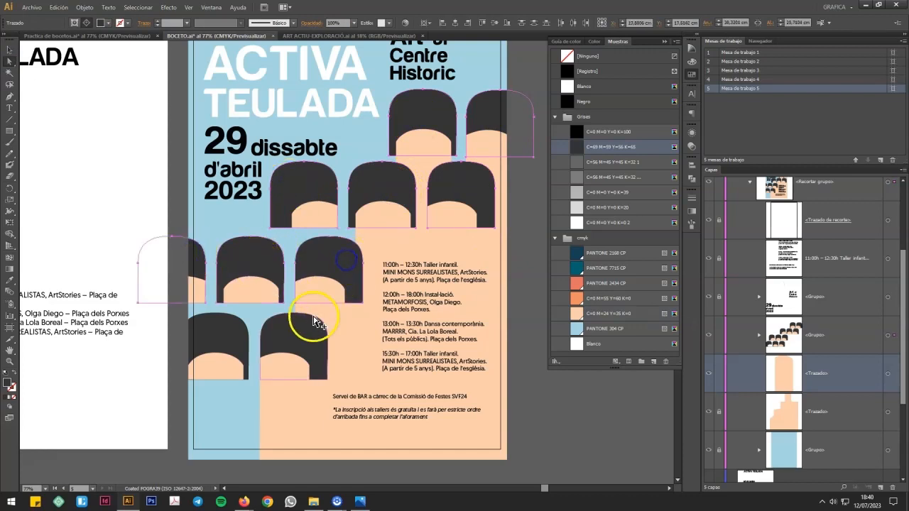
{"action": "left_click", "coordinate": [218, 338], "text": "shift"}
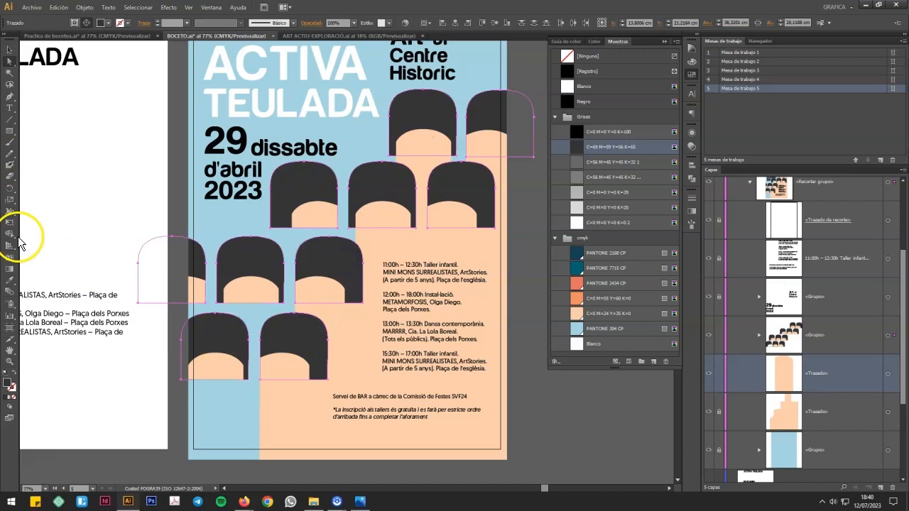
{"action": "left_click", "coordinate": [13, 282]}
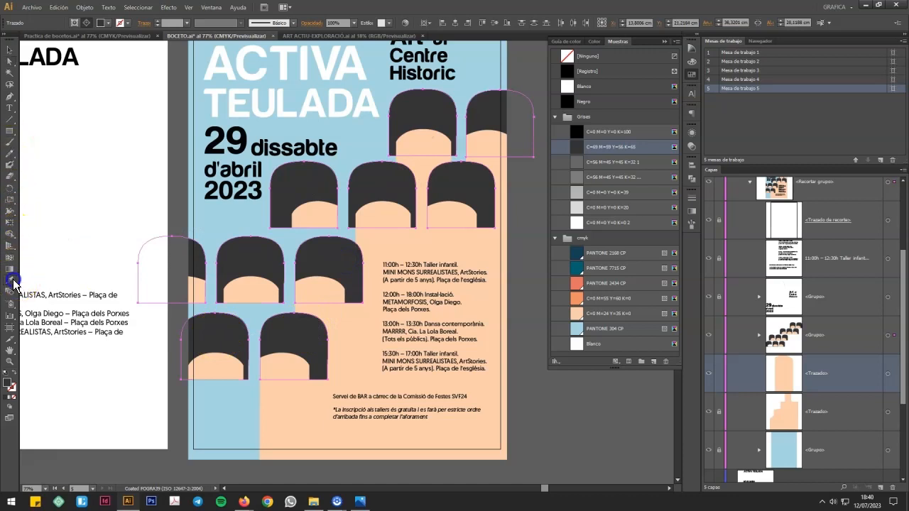
{"action": "left_click", "coordinate": [624, 283]}
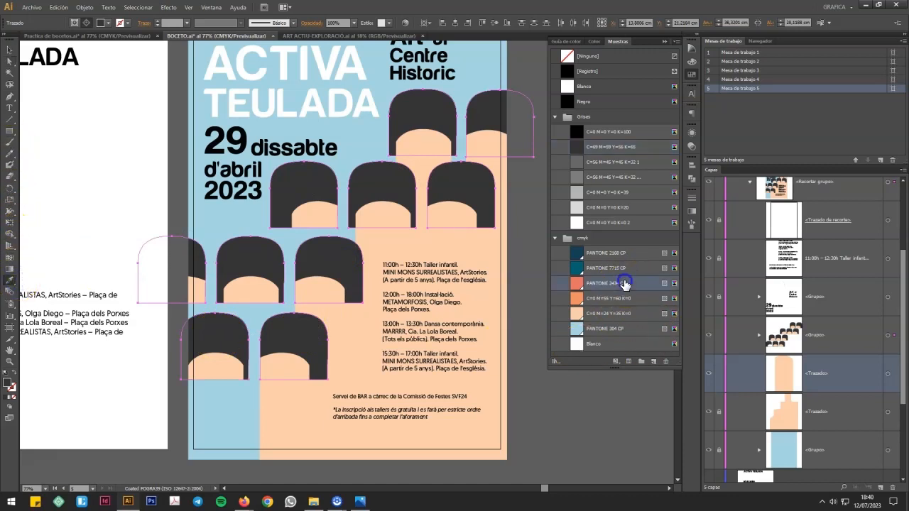
{"action": "left_click", "coordinate": [9, 61]}
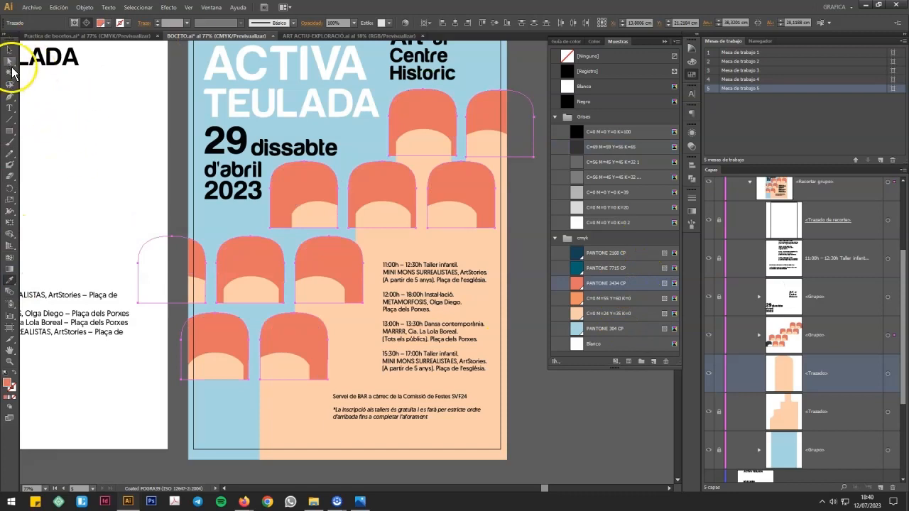
{"action": "left_click", "coordinate": [536, 206]}
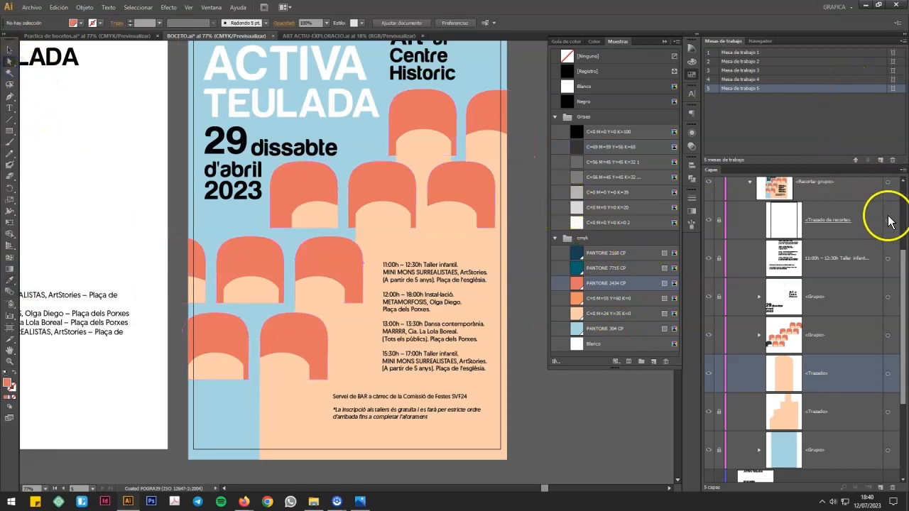
Step: Lock the arches group and the peach path beneath it, and unlock the group holding the title and date lettering
{"action": "left_click_drag", "start_coordinate": [906, 314], "coordinate": [905, 291]}
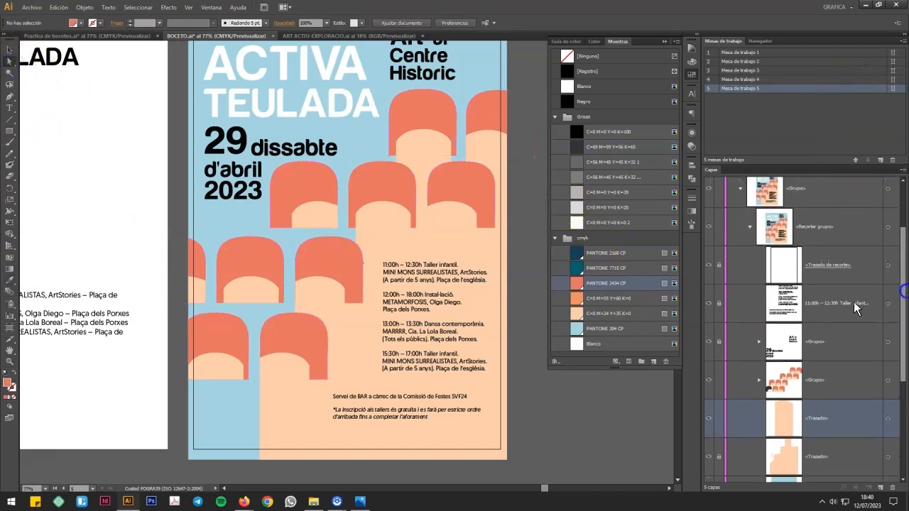
{"action": "left_click", "coordinate": [534, 224]}
{"action": "scroll", "coordinate": [535, 228], "scroll_direction": "up", "scroll_amount": 2}
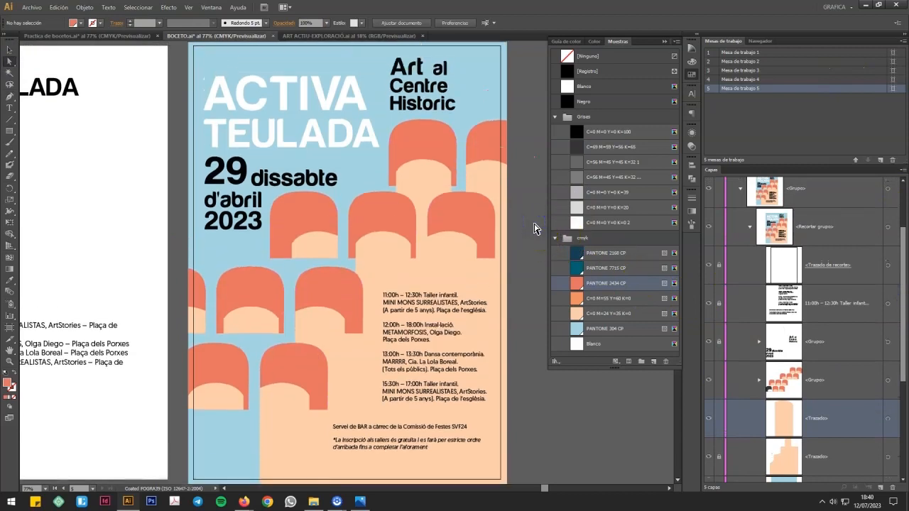
{"action": "left_click", "coordinate": [721, 422]}
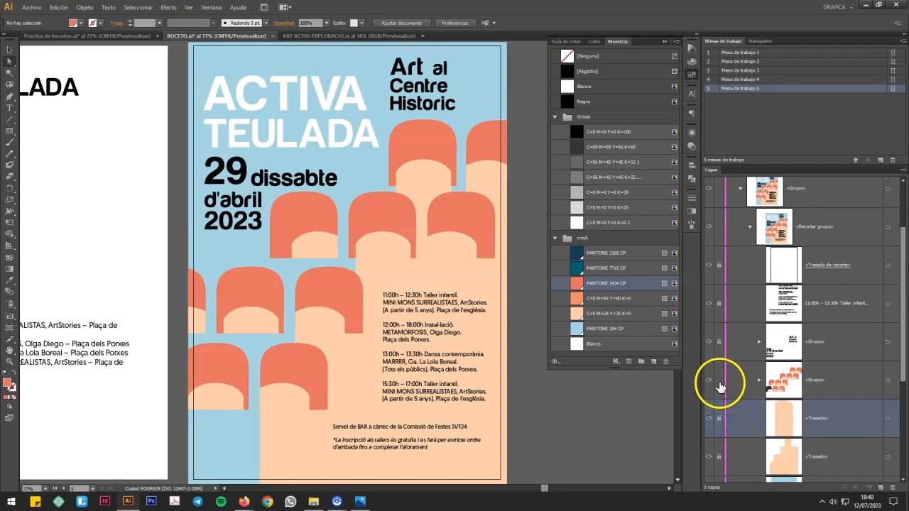
{"action": "left_click_drag", "start_coordinate": [904, 371], "coordinate": [907, 333]}
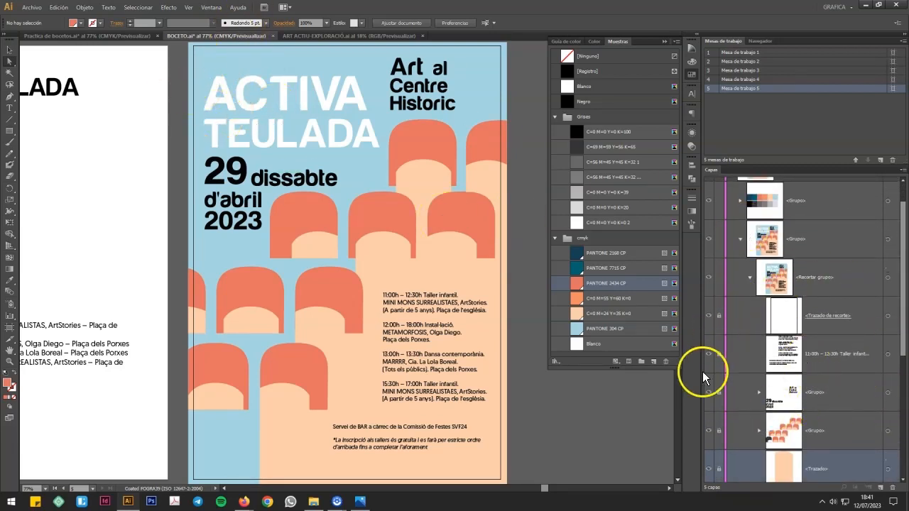
{"action": "left_click", "coordinate": [720, 394]}
{"action": "left_click", "coordinate": [848, 398]}
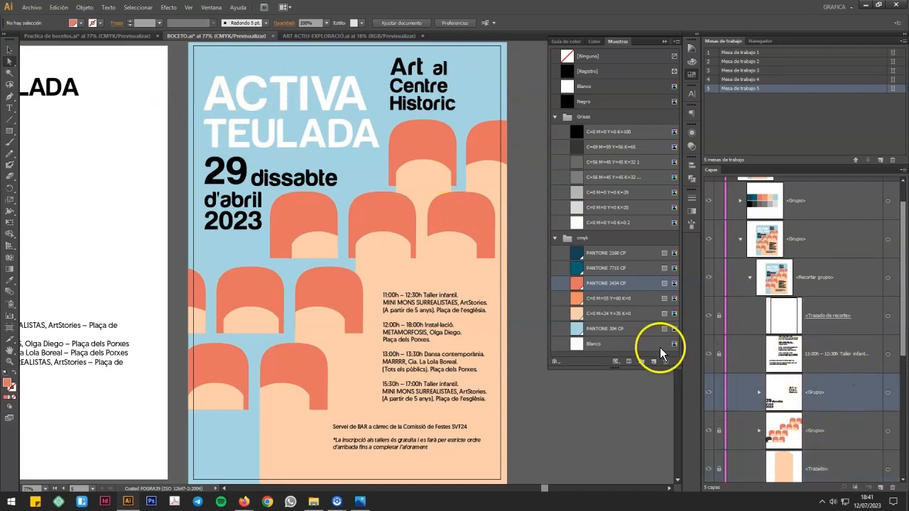
Step: Fill the ACTIVA letters with the cmyk group's dark blue Pantone swatch and the TEULADA letters with PANTONE 7715 CP
{"action": "left_click", "coordinate": [228, 93]}
{"action": "left_click", "coordinate": [228, 84]}
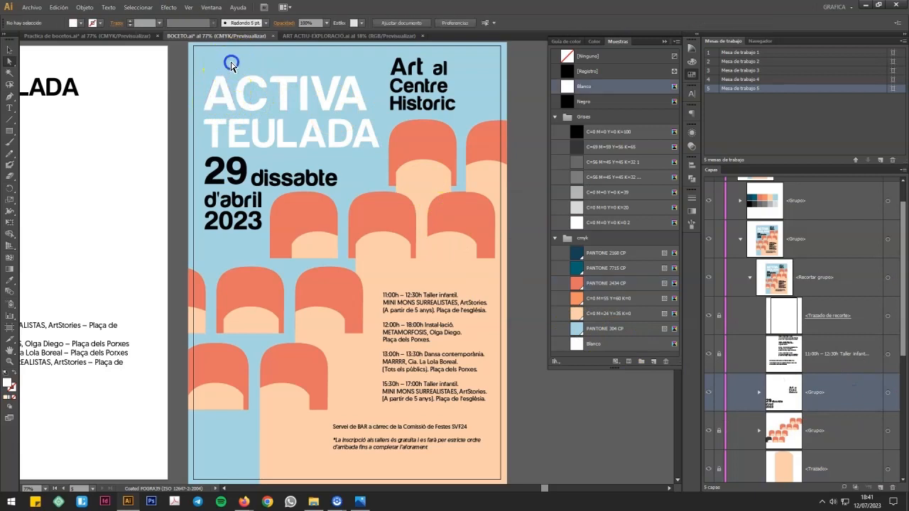
{"action": "left_click_drag", "start_coordinate": [193, 58], "coordinate": [373, 117]}
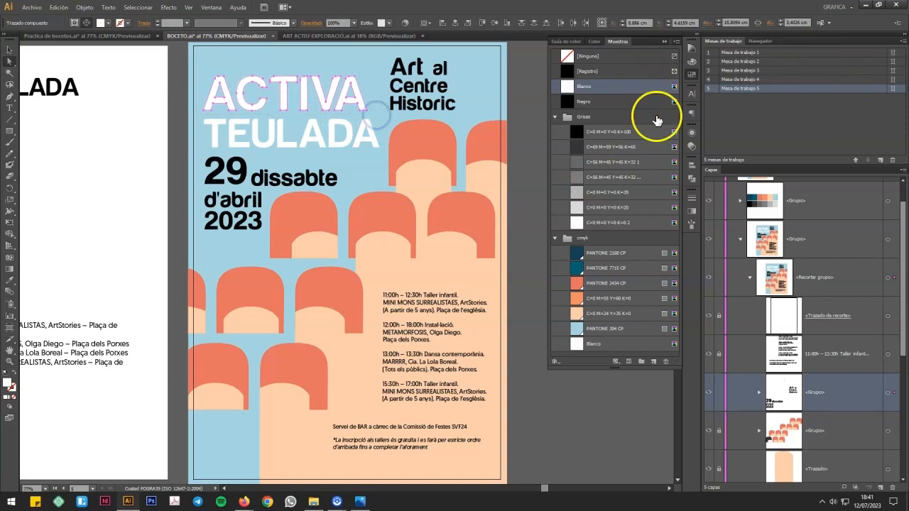
{"action": "left_click", "coordinate": [635, 255]}
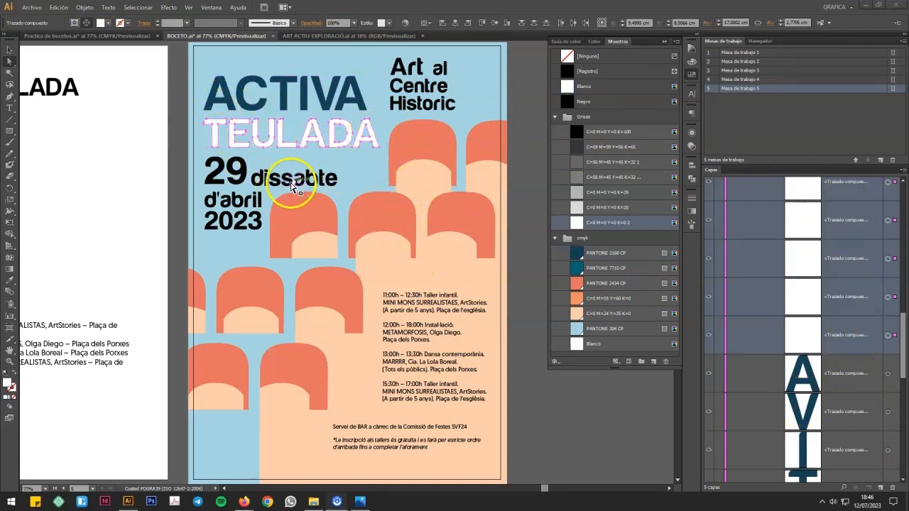
{"action": "left_click", "coordinate": [628, 270]}
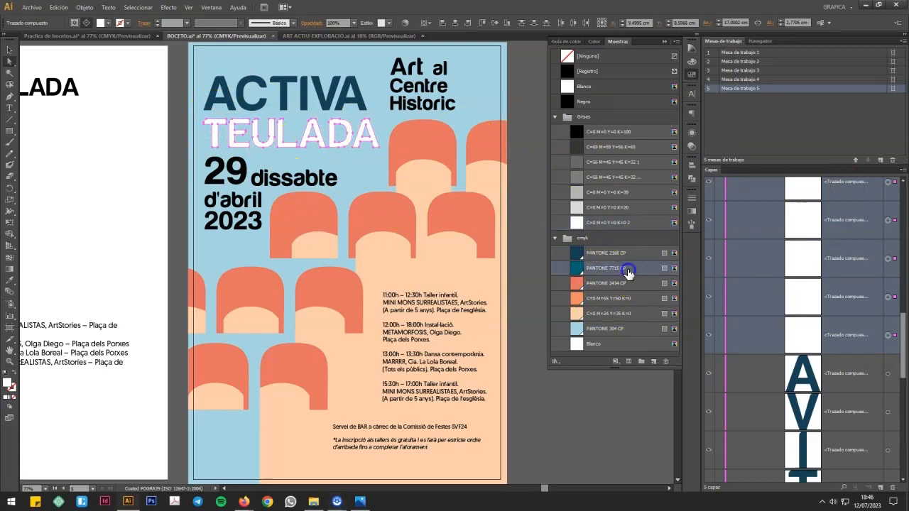
{"action": "left_click", "coordinate": [174, 136]}
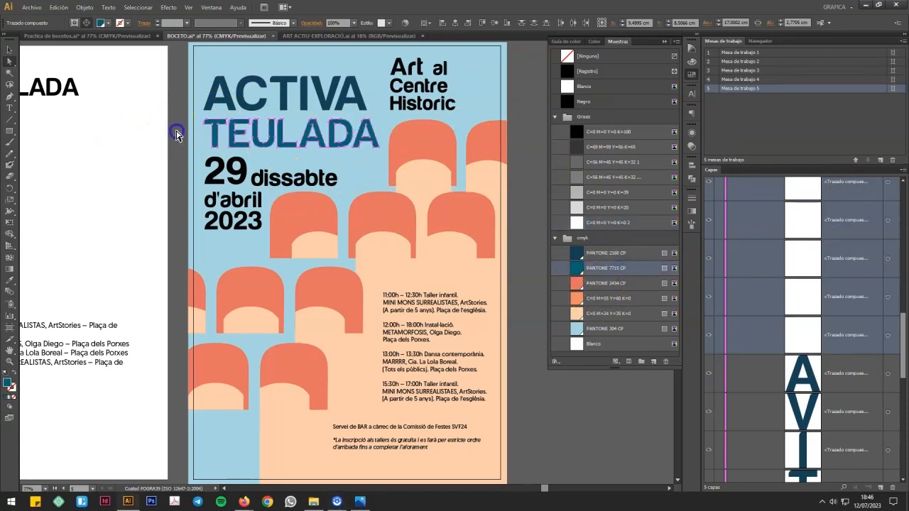
Step: Fill the whole "29 dissabte d'abril 2023" date group with PANTONE 7715 CP
{"action": "left_click_drag", "start_coordinate": [903, 345], "coordinate": [903, 283]}
{"action": "left_click", "coordinate": [872, 262]}
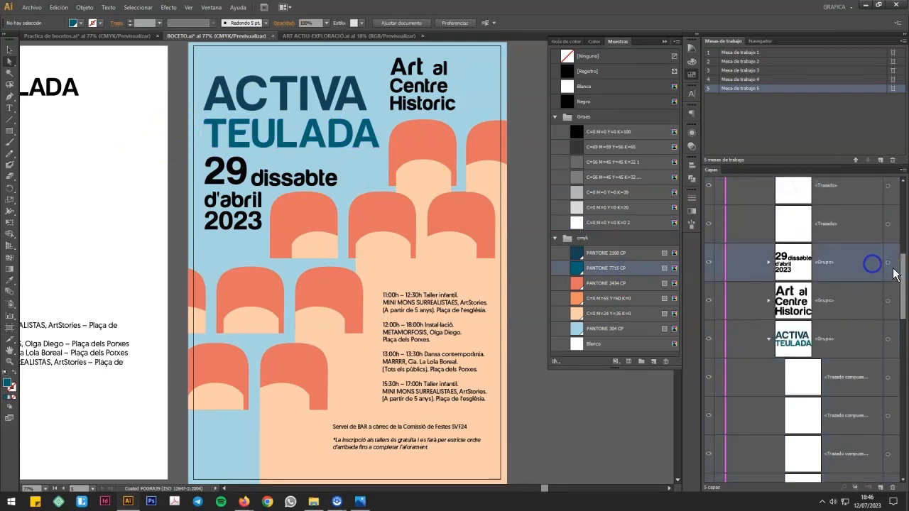
{"action": "left_click", "coordinate": [888, 263]}
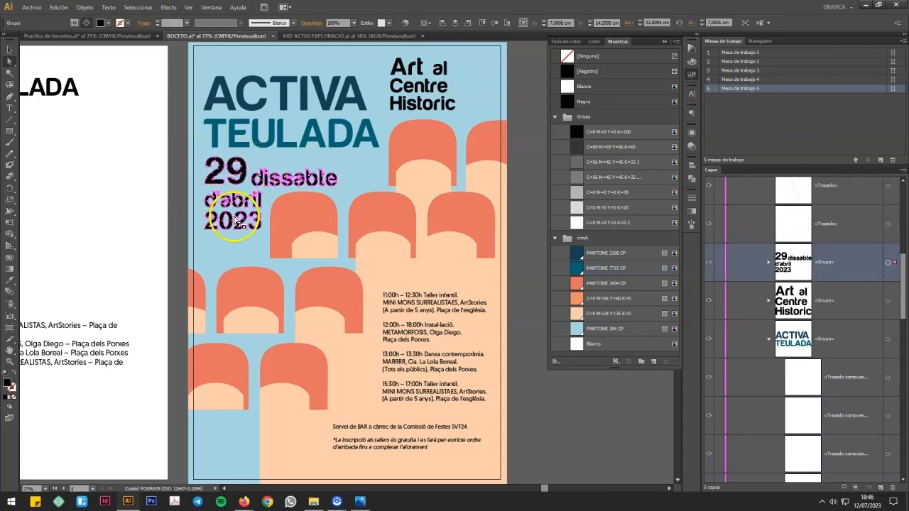
{"action": "left_click", "coordinate": [638, 270]}
{"action": "left_click", "coordinate": [373, 168]}
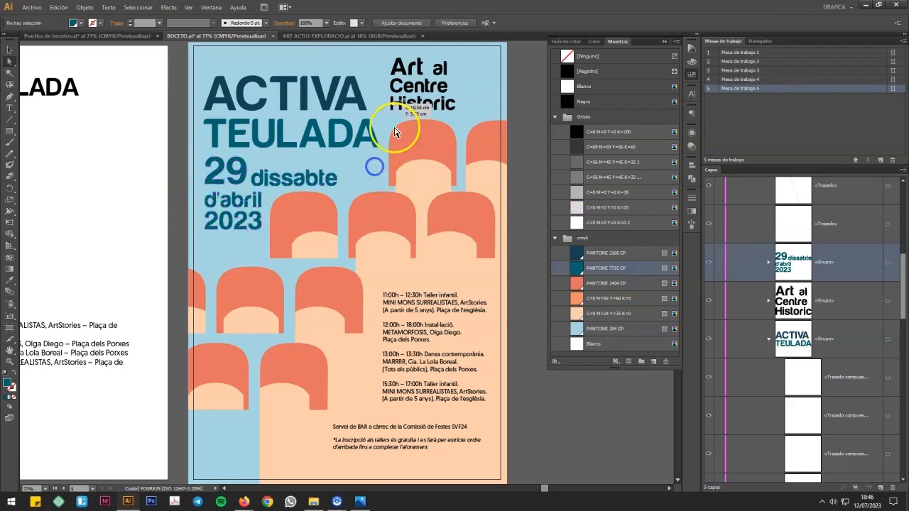
Step: Fill the "Art al Centre Historic" lettering group with the cmyk group's dark blue Pantone swatch
{"action": "left_click", "coordinate": [873, 305]}
{"action": "left_click", "coordinate": [888, 301]}
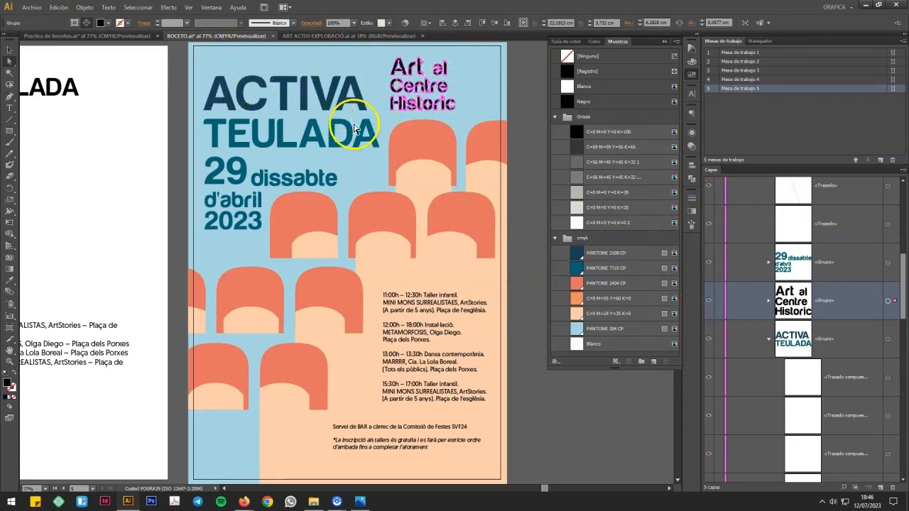
{"action": "left_click", "coordinate": [637, 253]}
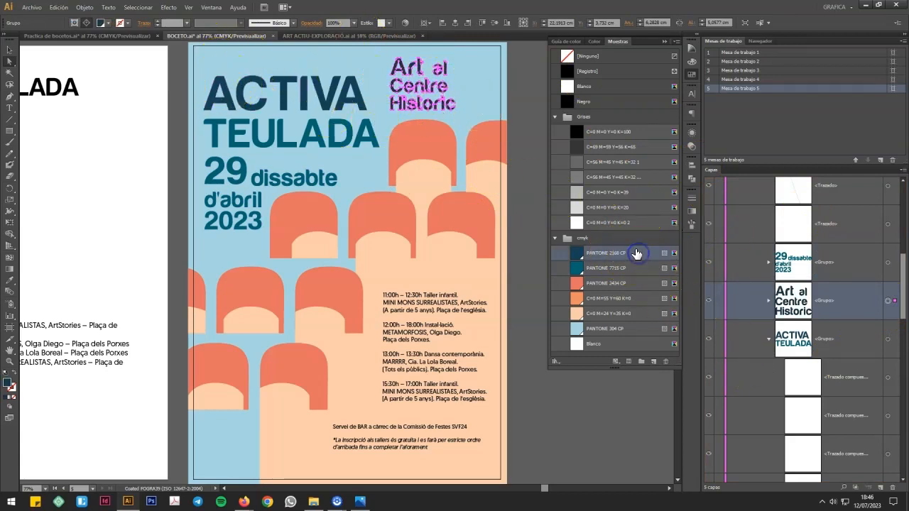
{"action": "left_click", "coordinate": [524, 88]}
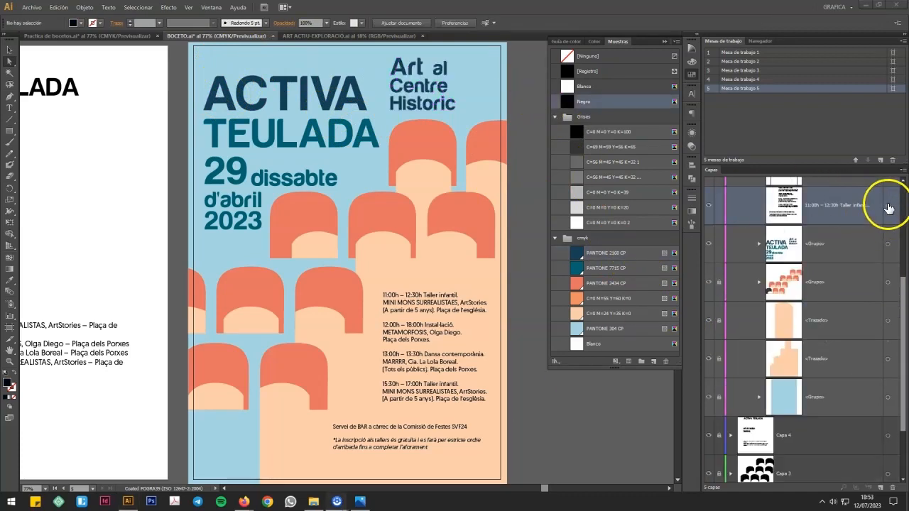
Step: Fill the event schedule text block with the cmyk group's dark blue Pantone swatch
{"action": "left_click", "coordinate": [888, 205]}
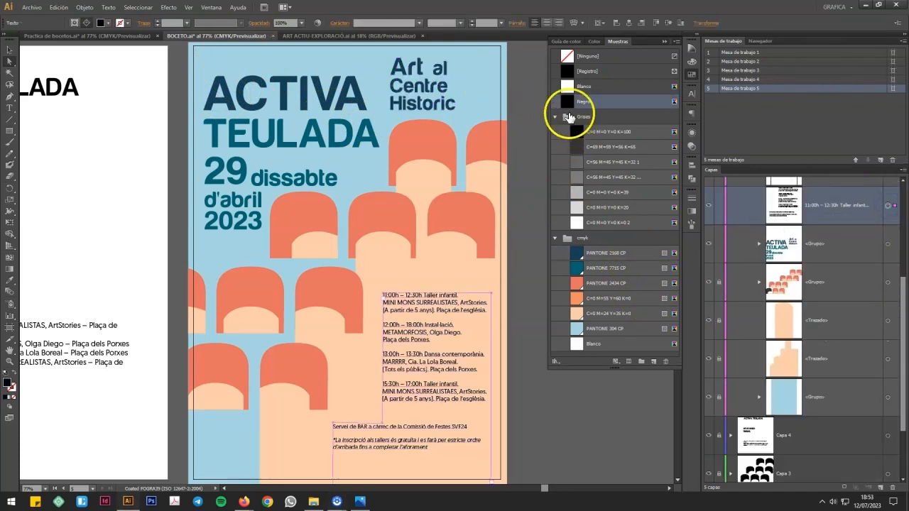
{"action": "left_click", "coordinate": [635, 254]}
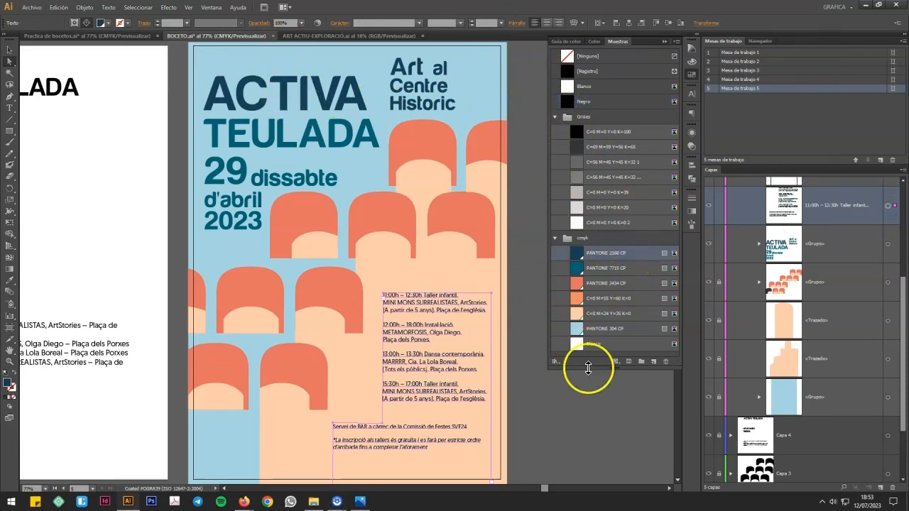
{"action": "left_click", "coordinate": [577, 415]}
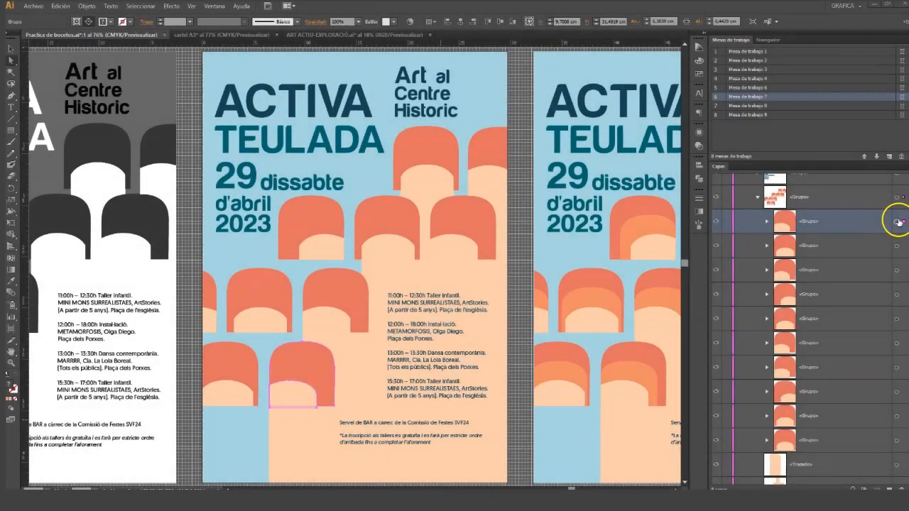
Step: Create a blend within each of the two bottom-row arches and the rightmost arch of the row above
{"action": "left_click", "coordinate": [898, 222]}
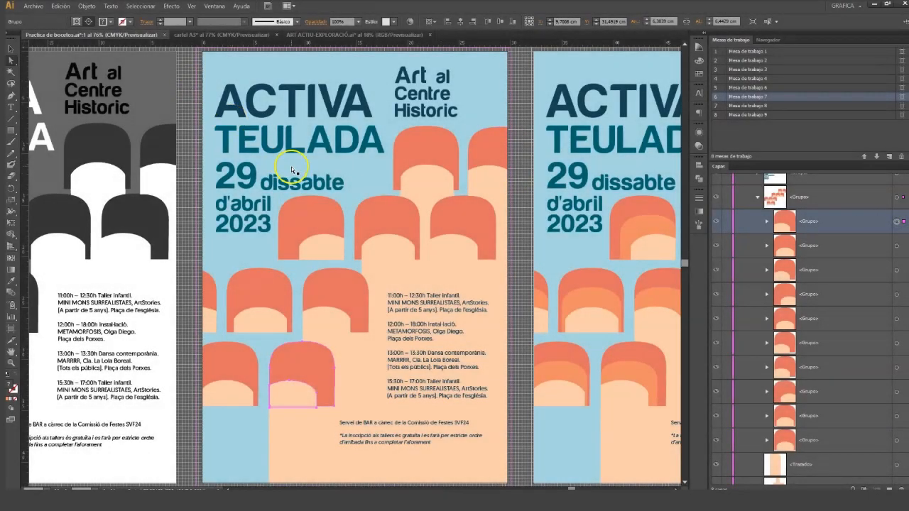
{"action": "key", "text": "ctrl+alt+b"}
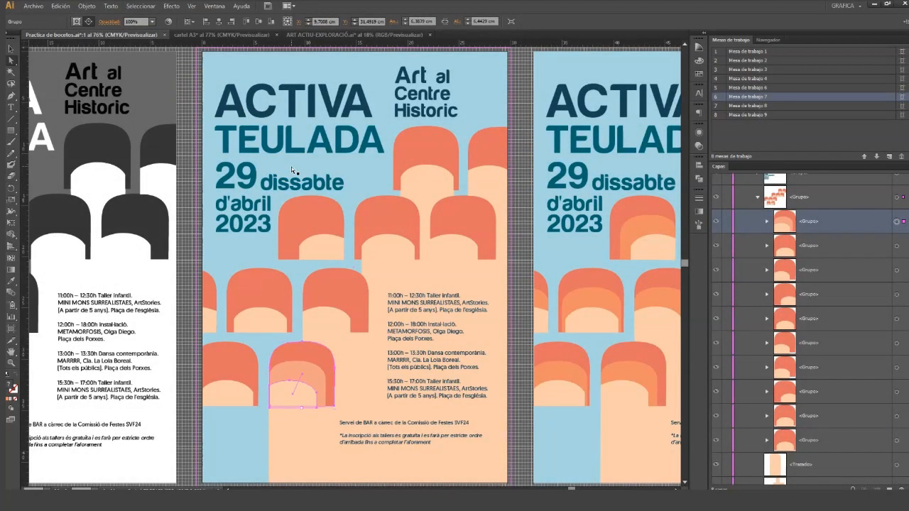
{"action": "left_click", "coordinate": [827, 244]}
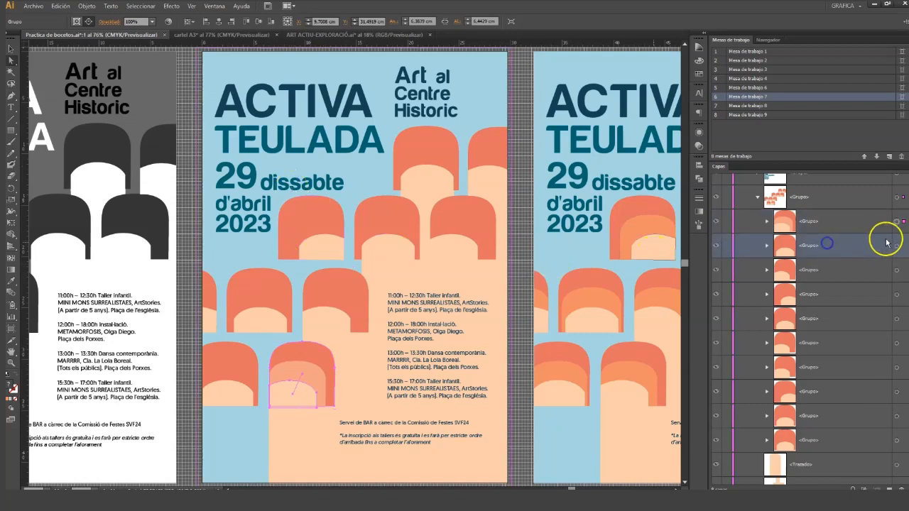
{"action": "left_click", "coordinate": [898, 249]}
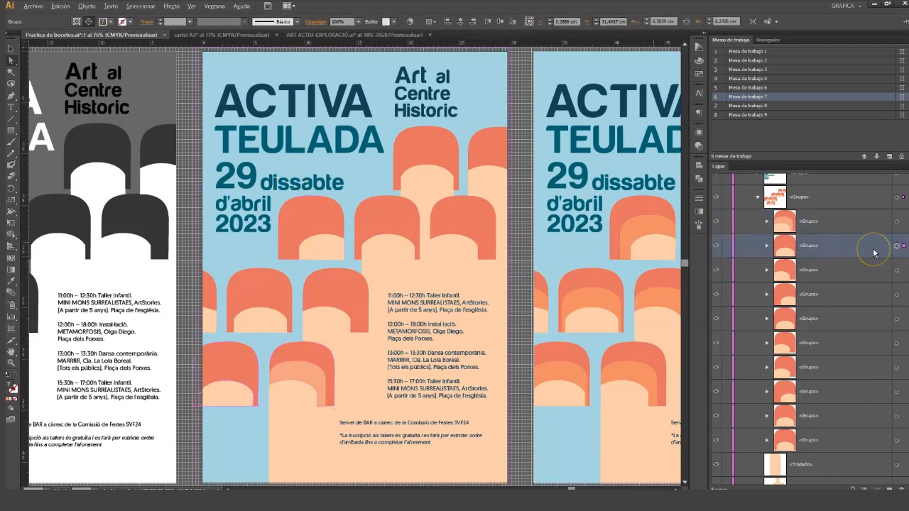
{"action": "left_click", "coordinate": [841, 265]}
{"action": "left_click", "coordinate": [897, 270]}
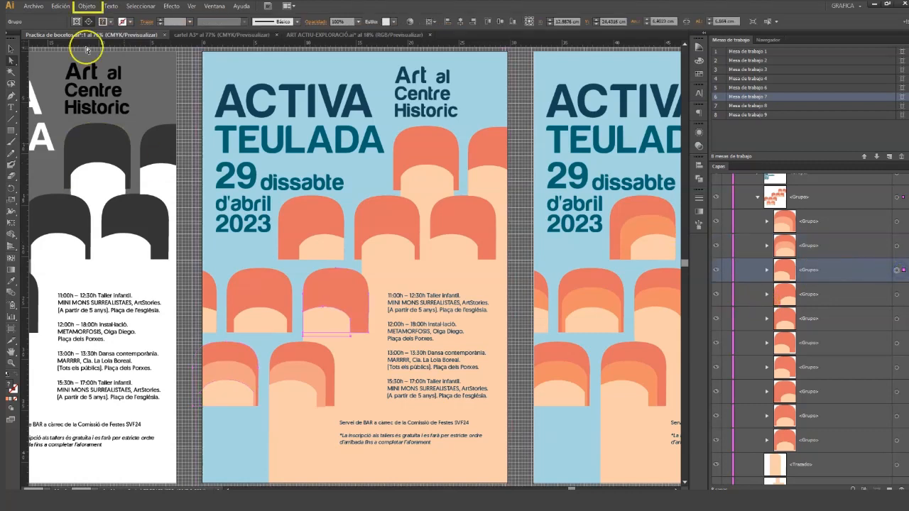
{"action": "left_click", "coordinate": [88, 7]}
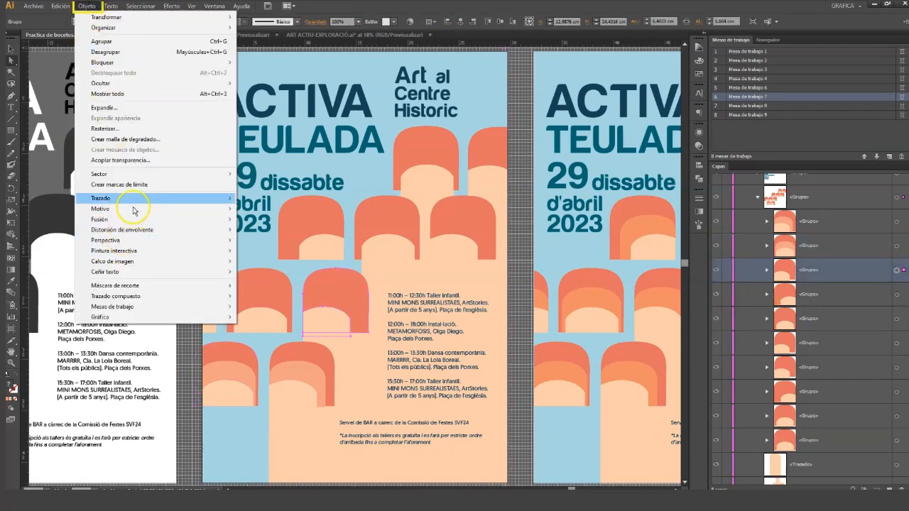
{"action": "mouse_move", "coordinate": [140, 233]}
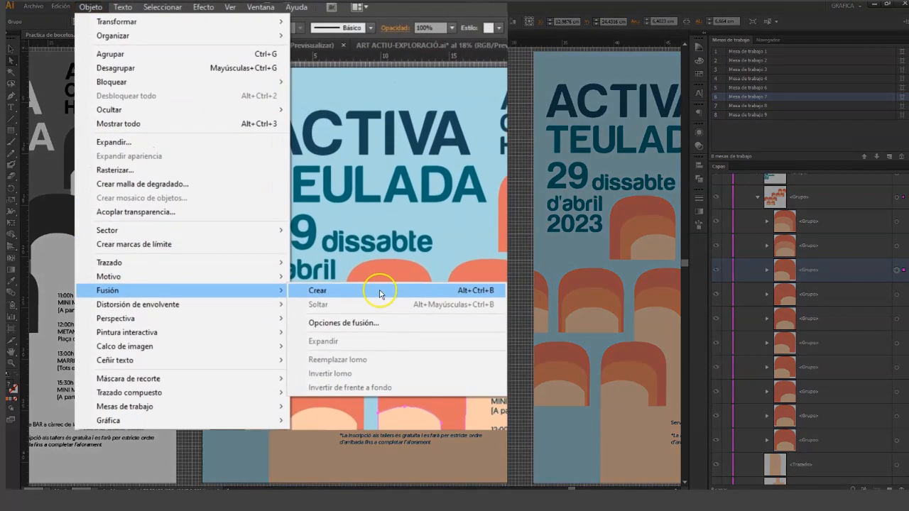
{"action": "left_click", "coordinate": [264, 227]}
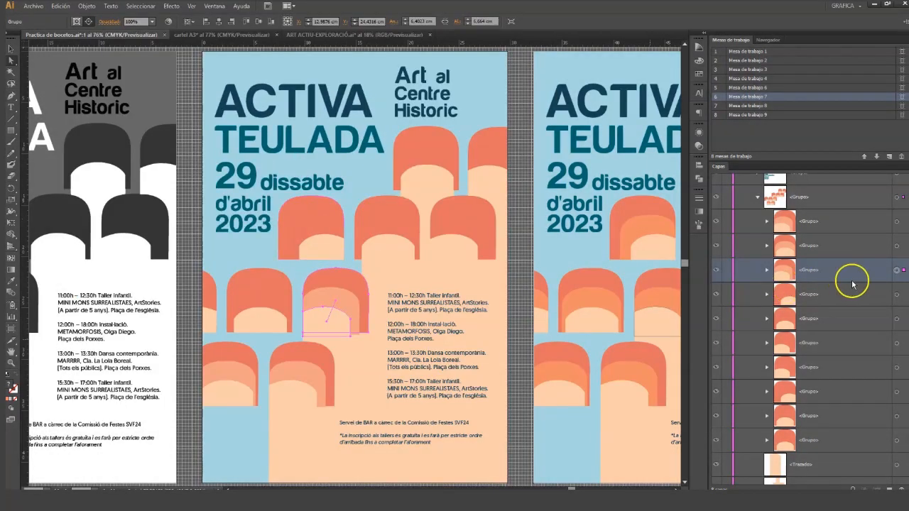
Step: Create separate blends in the remaining two arches of that row, the clipped top arch and the one below it beside the poster's right edge
{"action": "left_click", "coordinate": [897, 296]}
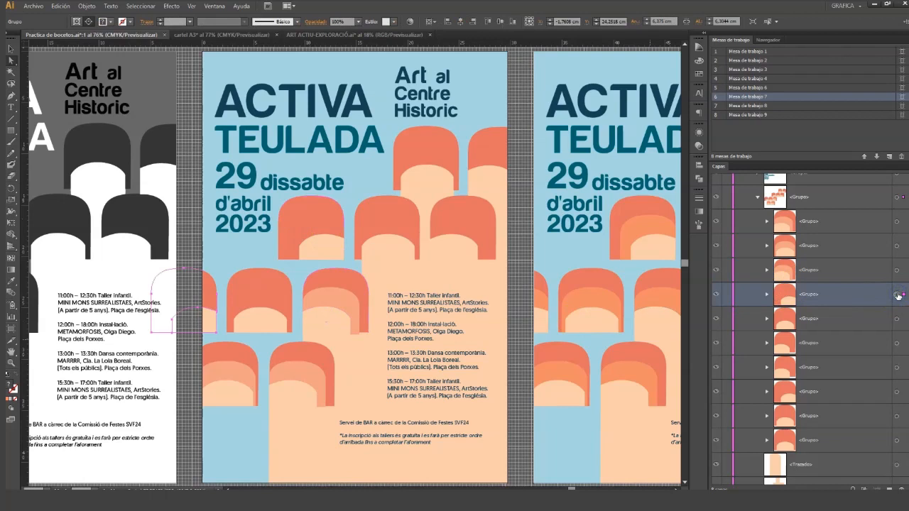
{"action": "left_click", "coordinate": [898, 319]}
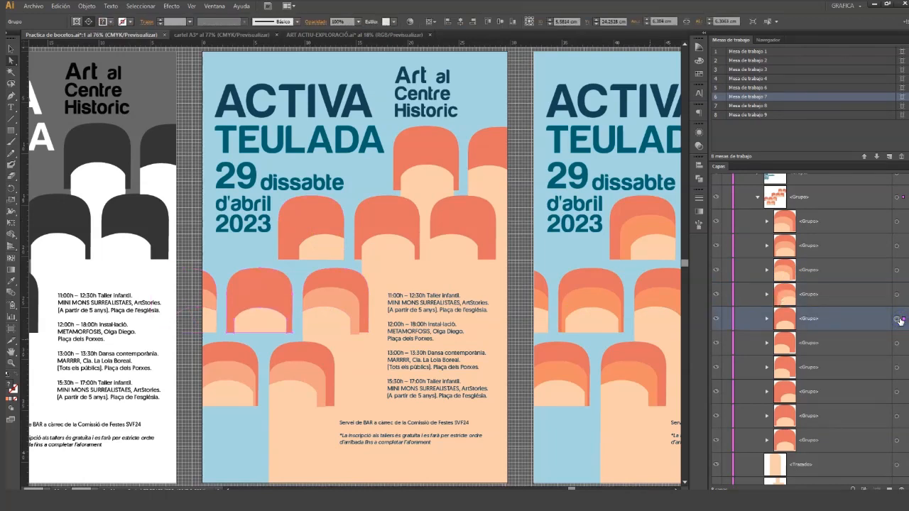
{"action": "left_click", "coordinate": [884, 340]}
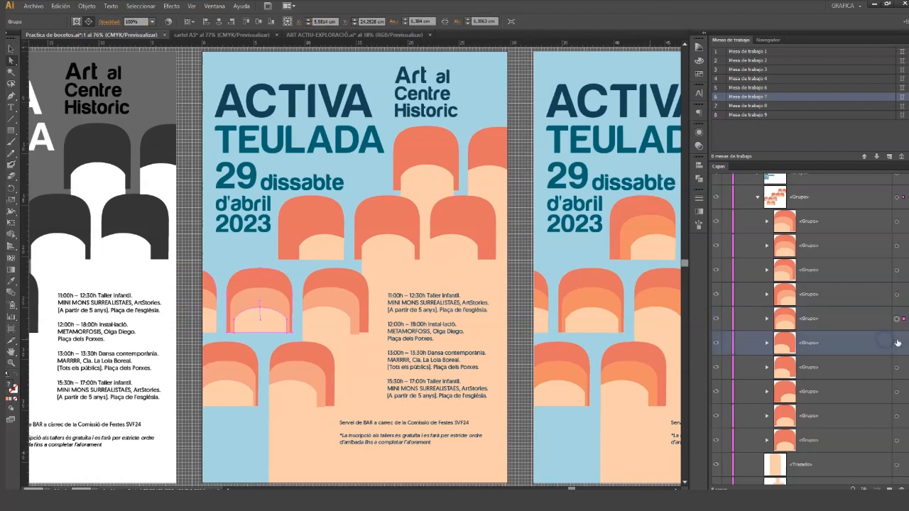
{"action": "left_click", "coordinate": [897, 343]}
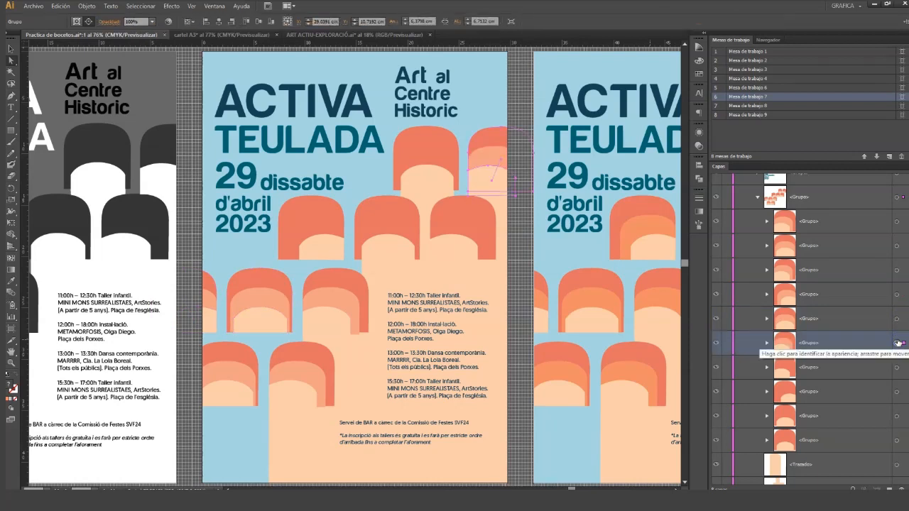
{"action": "left_click", "coordinate": [877, 373]}
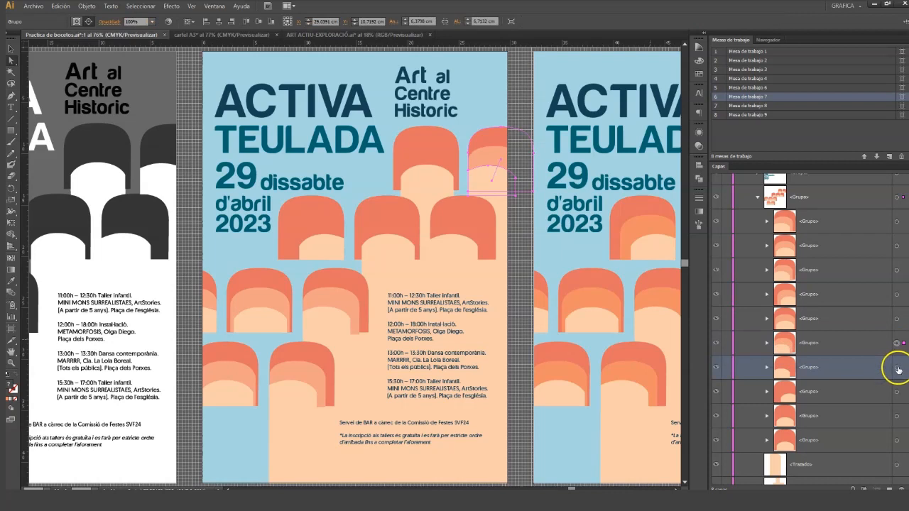
{"action": "left_click", "coordinate": [898, 368], "text": "shift"}
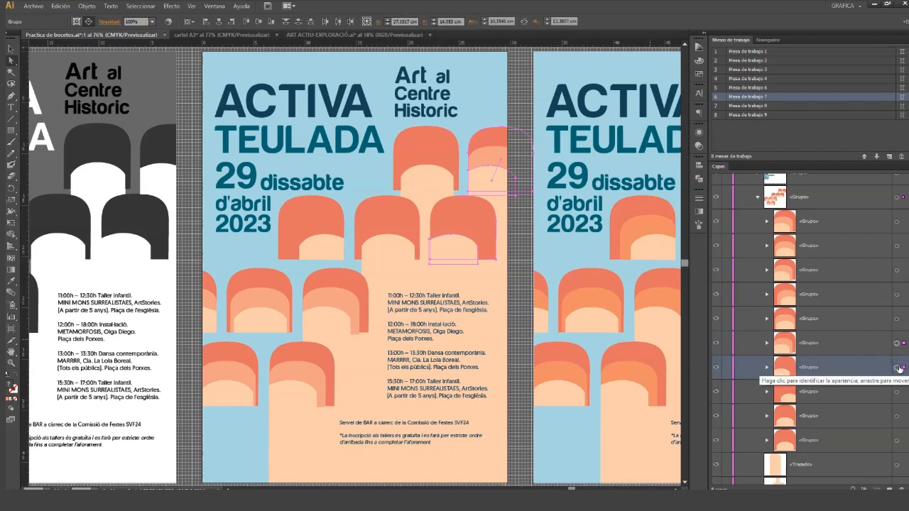
{"action": "left_click", "coordinate": [898, 368]}
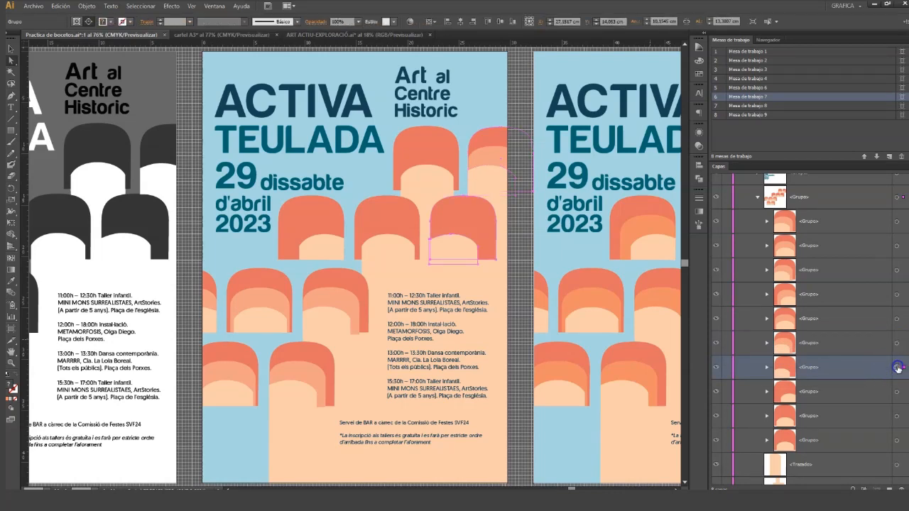
{"action": "key", "text": "ctrl+alt+b"}
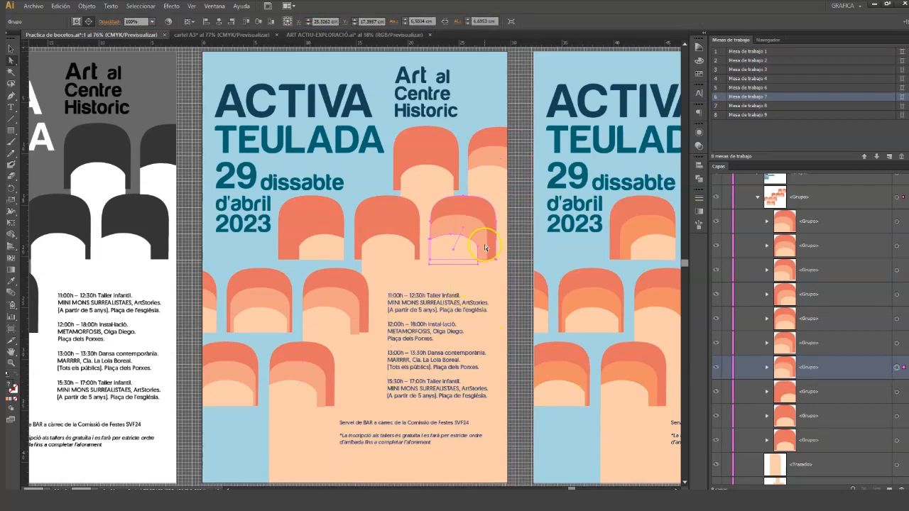
{"action": "left_click", "coordinate": [866, 345]}
{"action": "left_click", "coordinate": [899, 342], "text": "shift"}
{"action": "left_click", "coordinate": [886, 314], "text": "shift"}
{"action": "left_click", "coordinate": [899, 319], "text": "shift"}
{"action": "left_click", "coordinate": [898, 295], "text": "ctrl"}
{"action": "left_click", "coordinate": [899, 272], "text": "ctrl"}
{"action": "left_click", "coordinate": [881, 270], "text": "ctrl"}
{"action": "left_click", "coordinate": [880, 247], "text": "ctrl"}
{"action": "left_click", "coordinate": [886, 220], "text": "ctrl"}
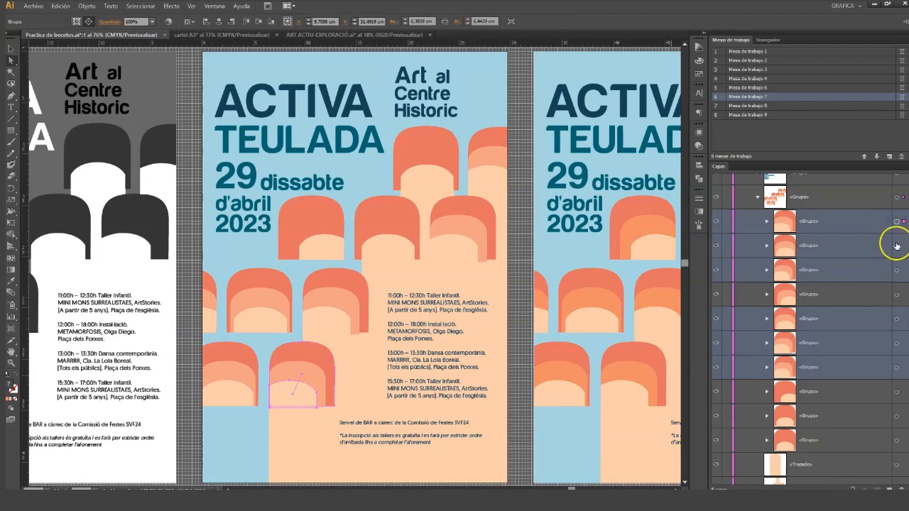
{"action": "left_click", "coordinate": [896, 246], "text": "shift"}
{"action": "left_click", "coordinate": [885, 292], "text": "ctrl"}
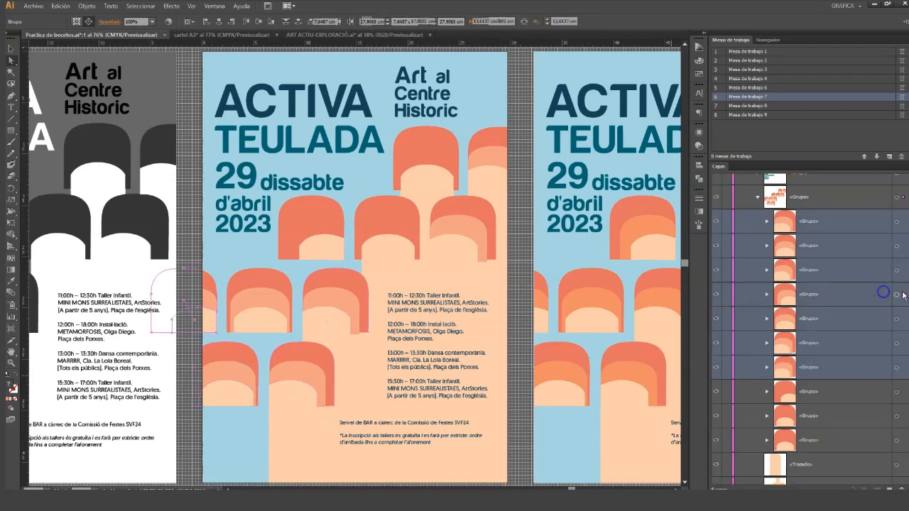
{"action": "left_click", "coordinate": [897, 294], "text": "shift"}
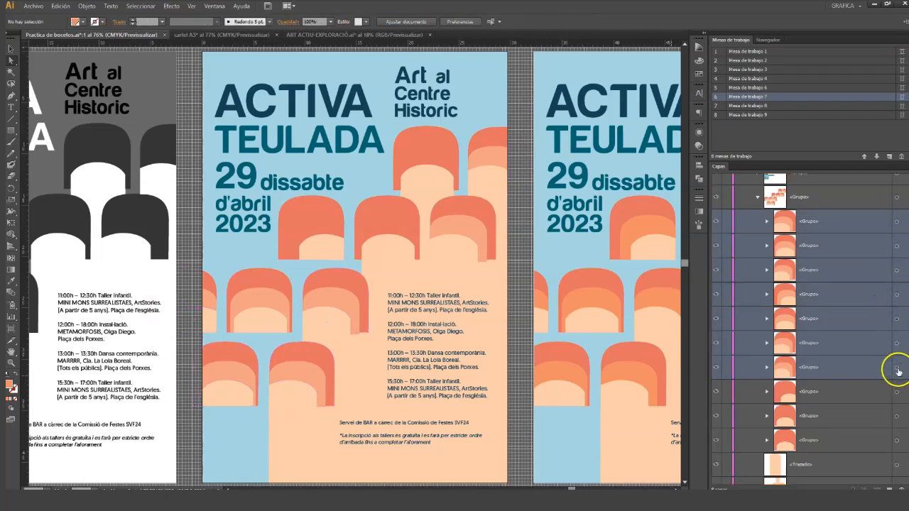
Step: Select the seven blended arch groups together and expand their blends into editable paths
{"action": "left_click", "coordinate": [897, 368]}
{"action": "left_click", "coordinate": [896, 246], "text": "shift"}
{"action": "left_click", "coordinate": [897, 269], "text": "shift"}
{"action": "left_click", "coordinate": [897, 295], "text": "shift"}
{"action": "left_click", "coordinate": [896, 319], "text": "shift"}
{"action": "left_click", "coordinate": [897, 343], "text": "shift"}
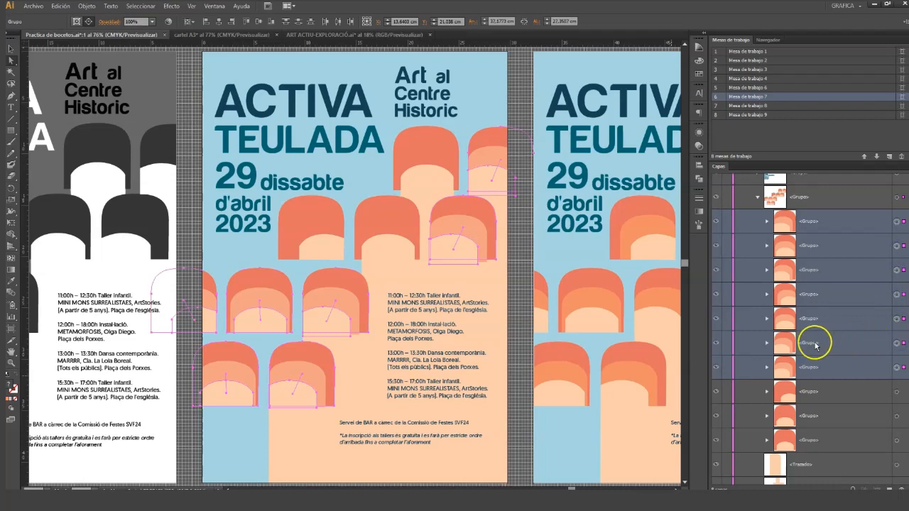
{"action": "left_click", "coordinate": [84, 8]}
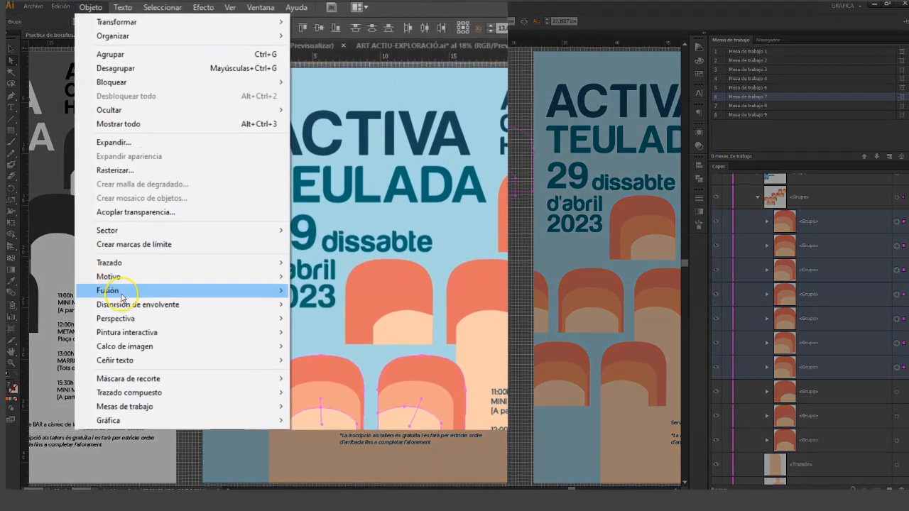
{"action": "mouse_move", "coordinate": [109, 225]}
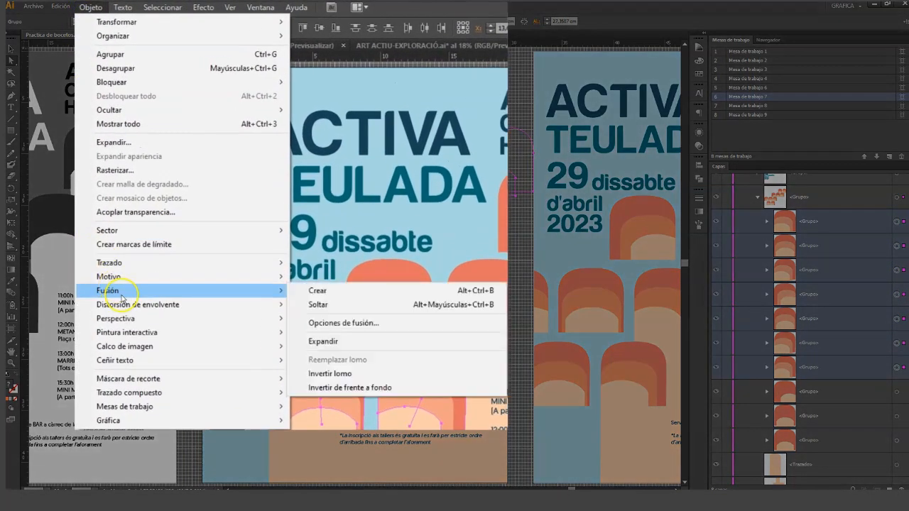
{"action": "left_click", "coordinate": [391, 339]}
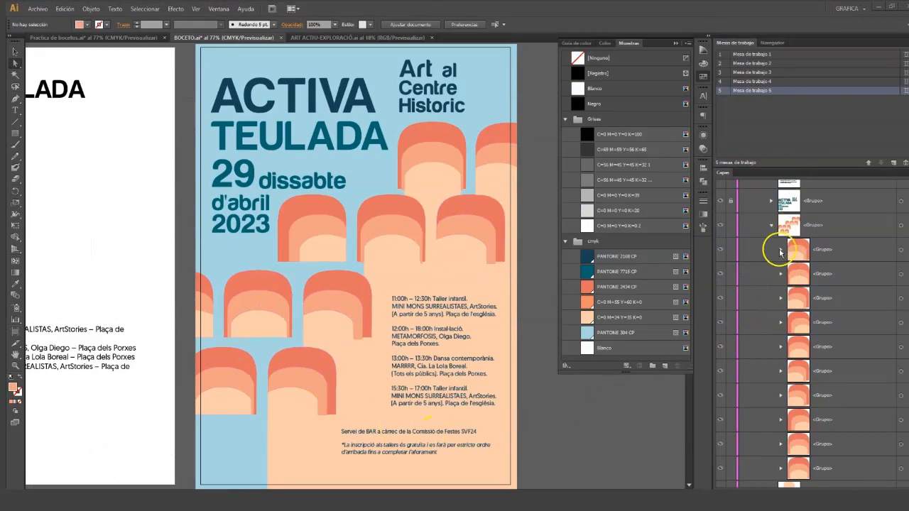
Step: Fill the intermediate band of all ten arches with the orange C=0 M=55 Y=60 K=0 swatch
{"action": "left_click", "coordinate": [779, 251]}
{"action": "left_click", "coordinate": [877, 321]}
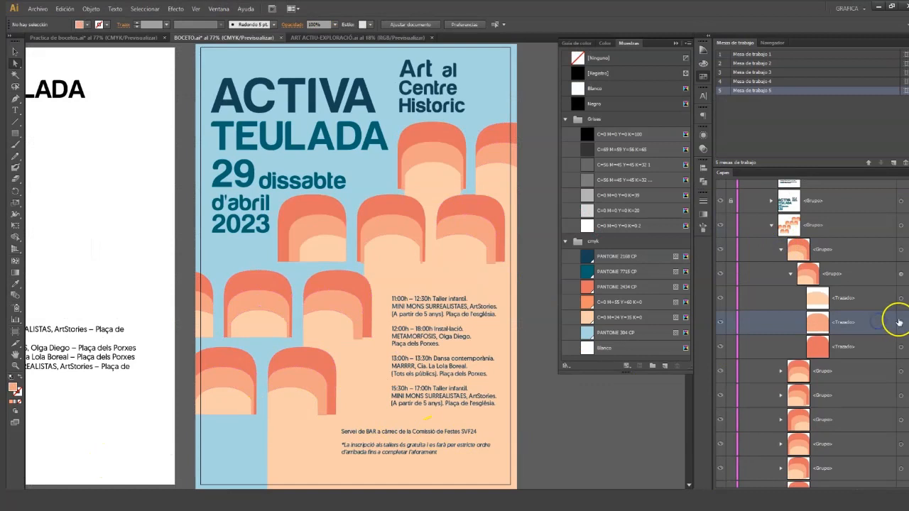
{"action": "left_click", "coordinate": [898, 322]}
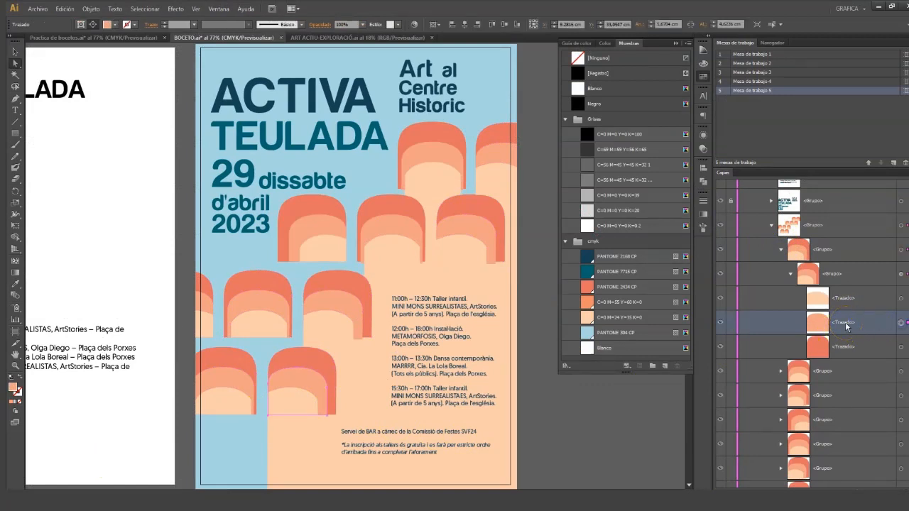
{"action": "left_click", "coordinate": [239, 382], "text": "shift"}
{"action": "left_click", "coordinate": [191, 296], "text": "shift"}
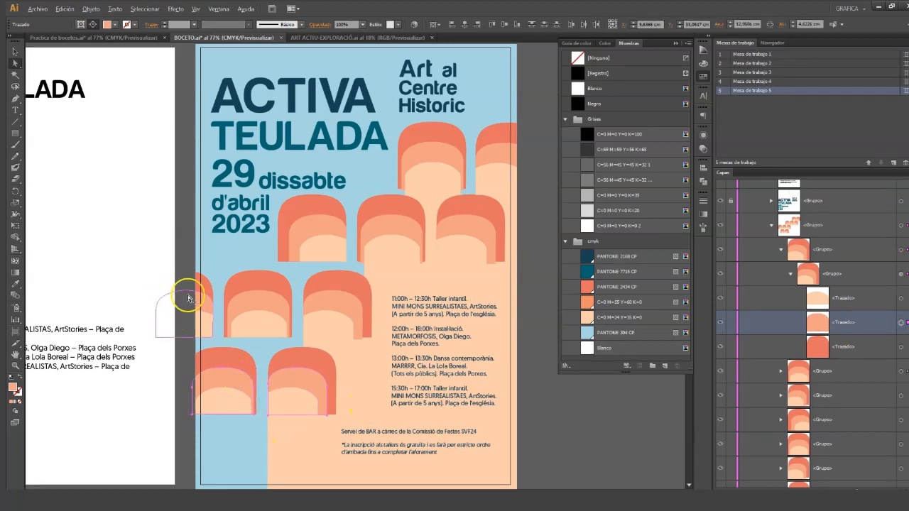
{"action": "left_click", "coordinate": [256, 306], "text": "shift"}
{"action": "left_click", "coordinate": [339, 302], "text": "shift"}
{"action": "left_click", "coordinate": [327, 228], "text": "shift"}
{"action": "left_click", "coordinate": [379, 225], "text": "shift"}
{"action": "left_click", "coordinate": [479, 230], "text": "shift"}
{"action": "left_click", "coordinate": [495, 152], "text": "shift"}
{"action": "left_click", "coordinate": [442, 152], "text": "shift"}
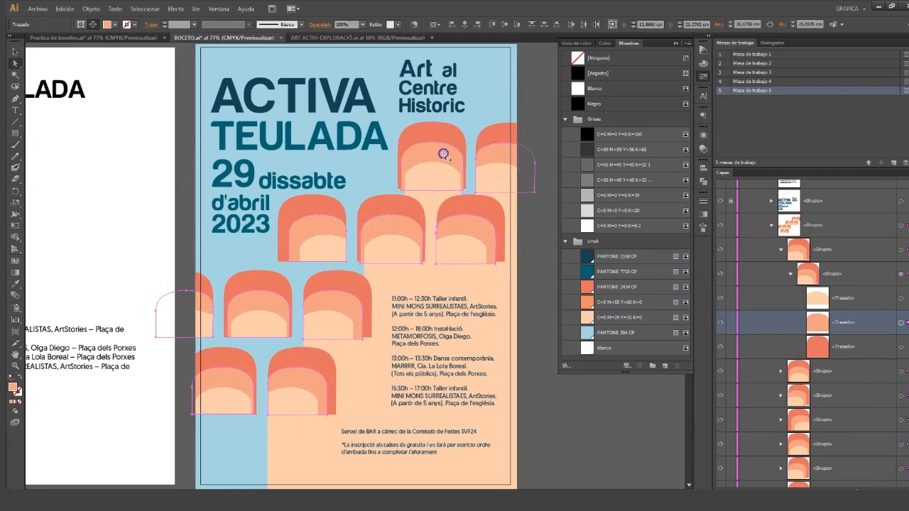
{"action": "left_click", "coordinate": [625, 302]}
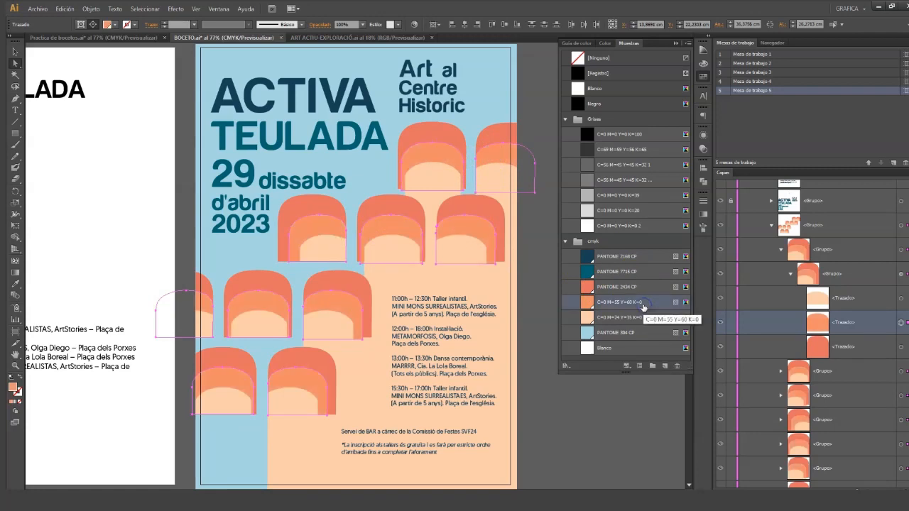
{"action": "left_click", "coordinate": [598, 434]}
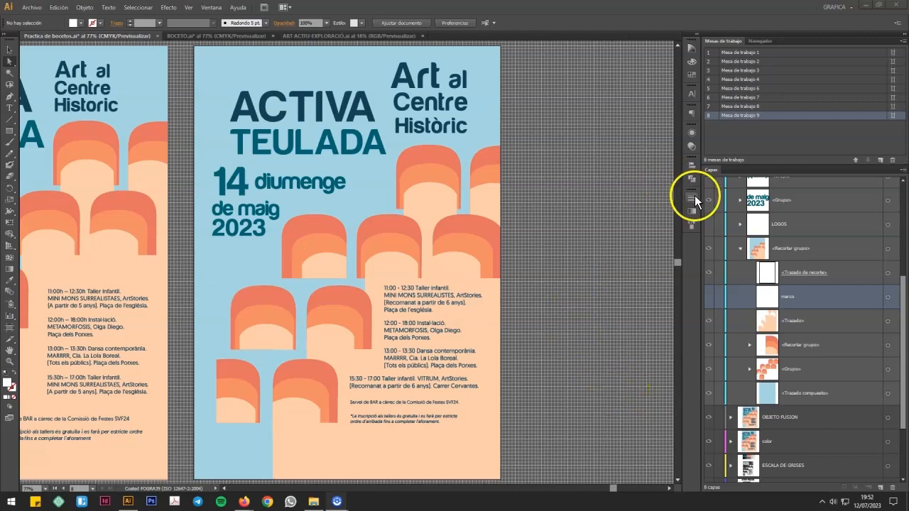
Step: Make the LOGOS group visible on the "14 diumenge de maig 2023" poster
{"action": "left_click", "coordinate": [709, 223]}
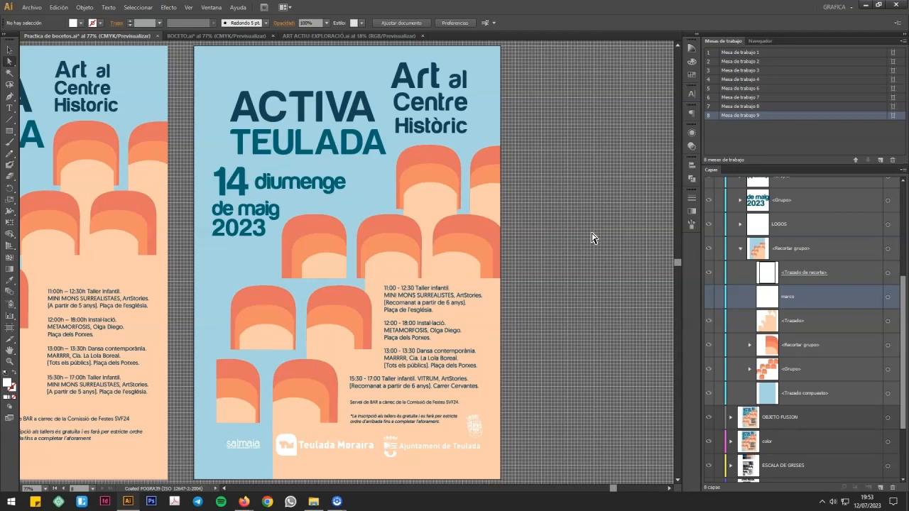
{"action": "left_click", "coordinate": [596, 242]}
{"action": "left_click", "coordinate": [635, 203]}
Step: Show the white marco frame and move it beneath the arches, just above the light blue background path
{"action": "left_click", "coordinate": [709, 297]}
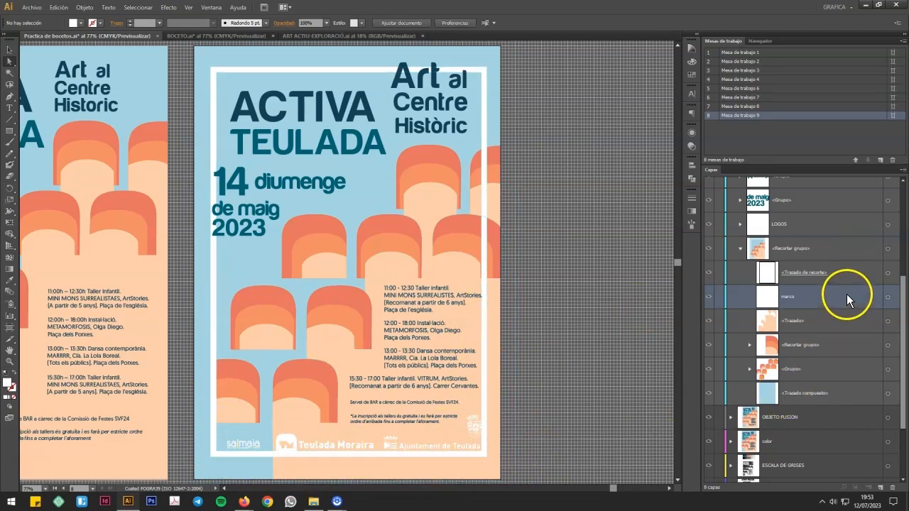
{"action": "left_click", "coordinate": [888, 297]}
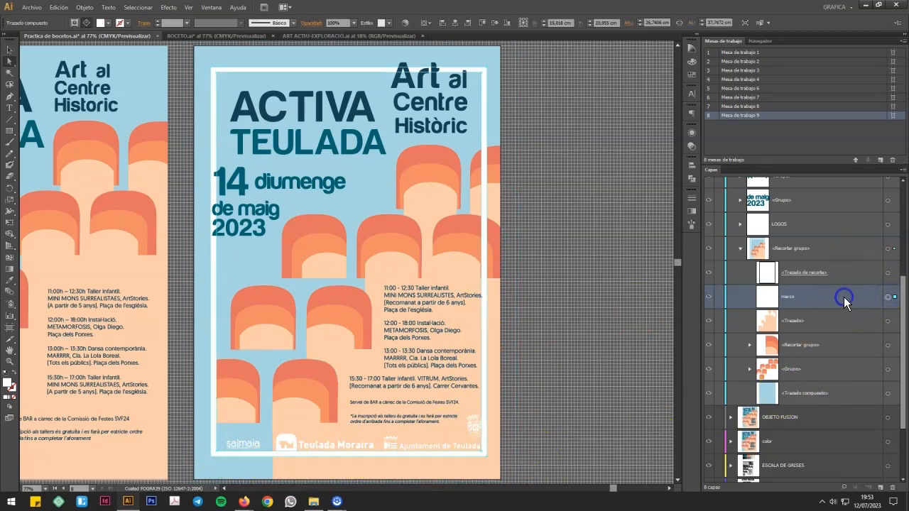
{"action": "left_click_drag", "start_coordinate": [841, 295], "coordinate": [846, 382]}
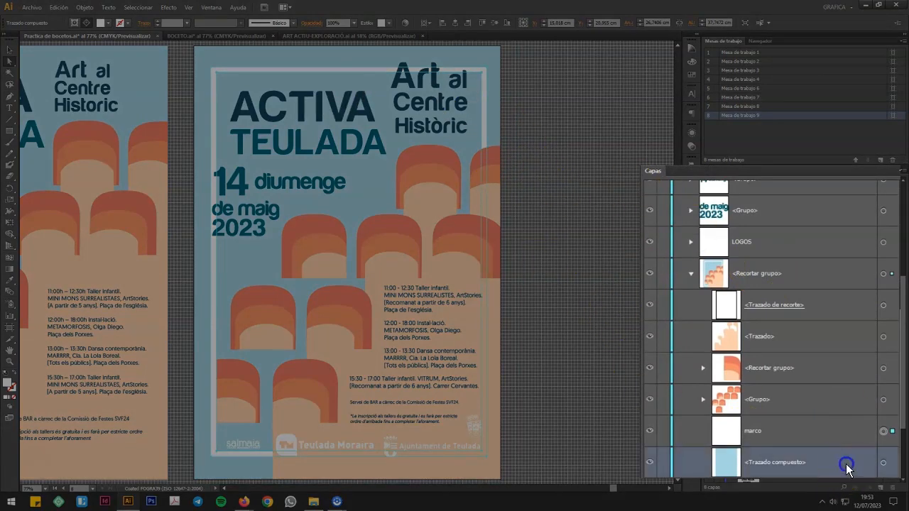
{"action": "left_click", "coordinate": [883, 462]}
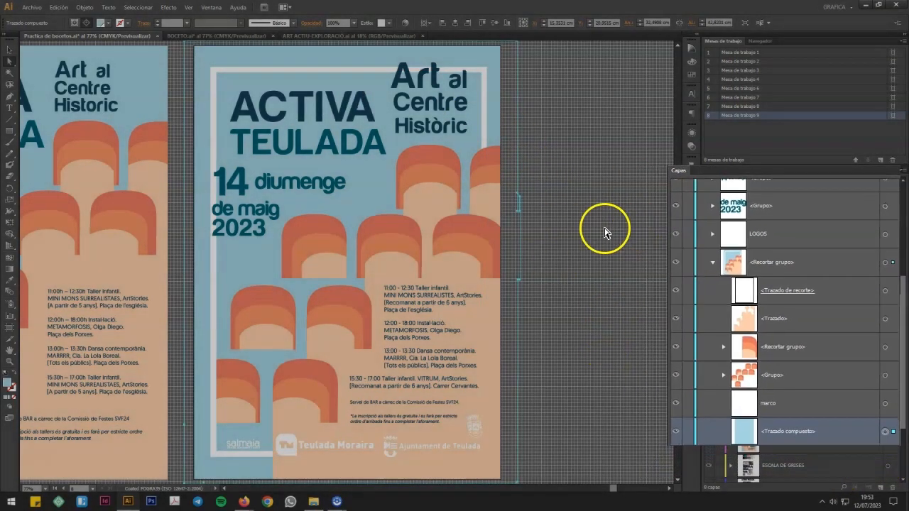